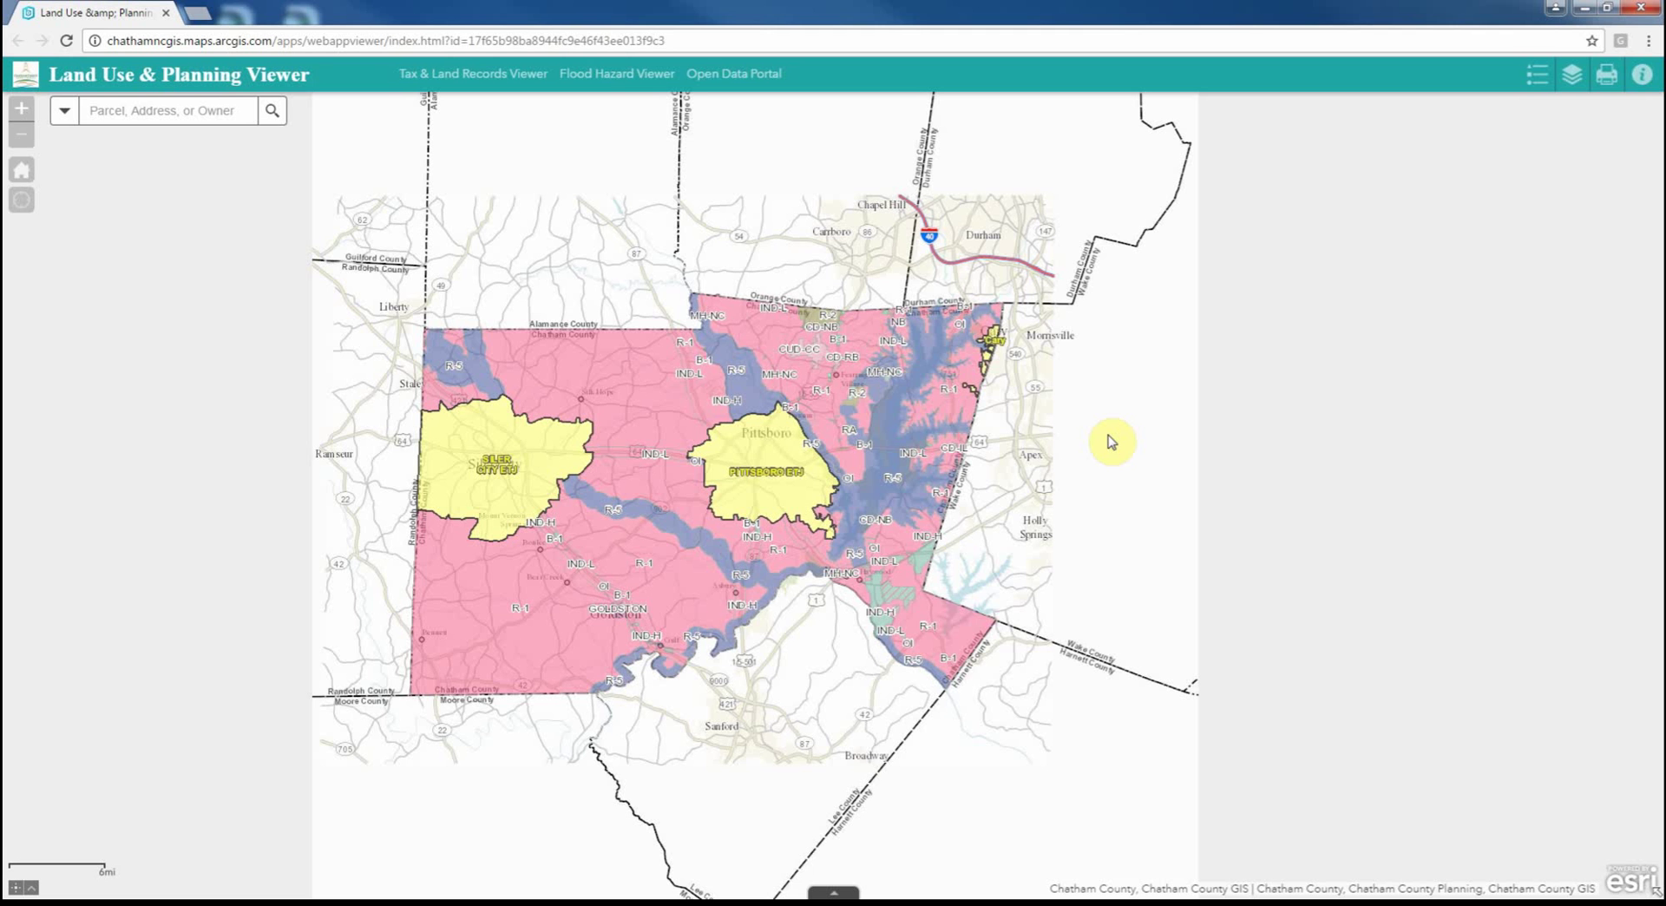
Step: Zoom from the county into downtown Pittsboro until C-2 and R-10 parcels along East St show
left_click_drag(1104, 420, 1144, 439)
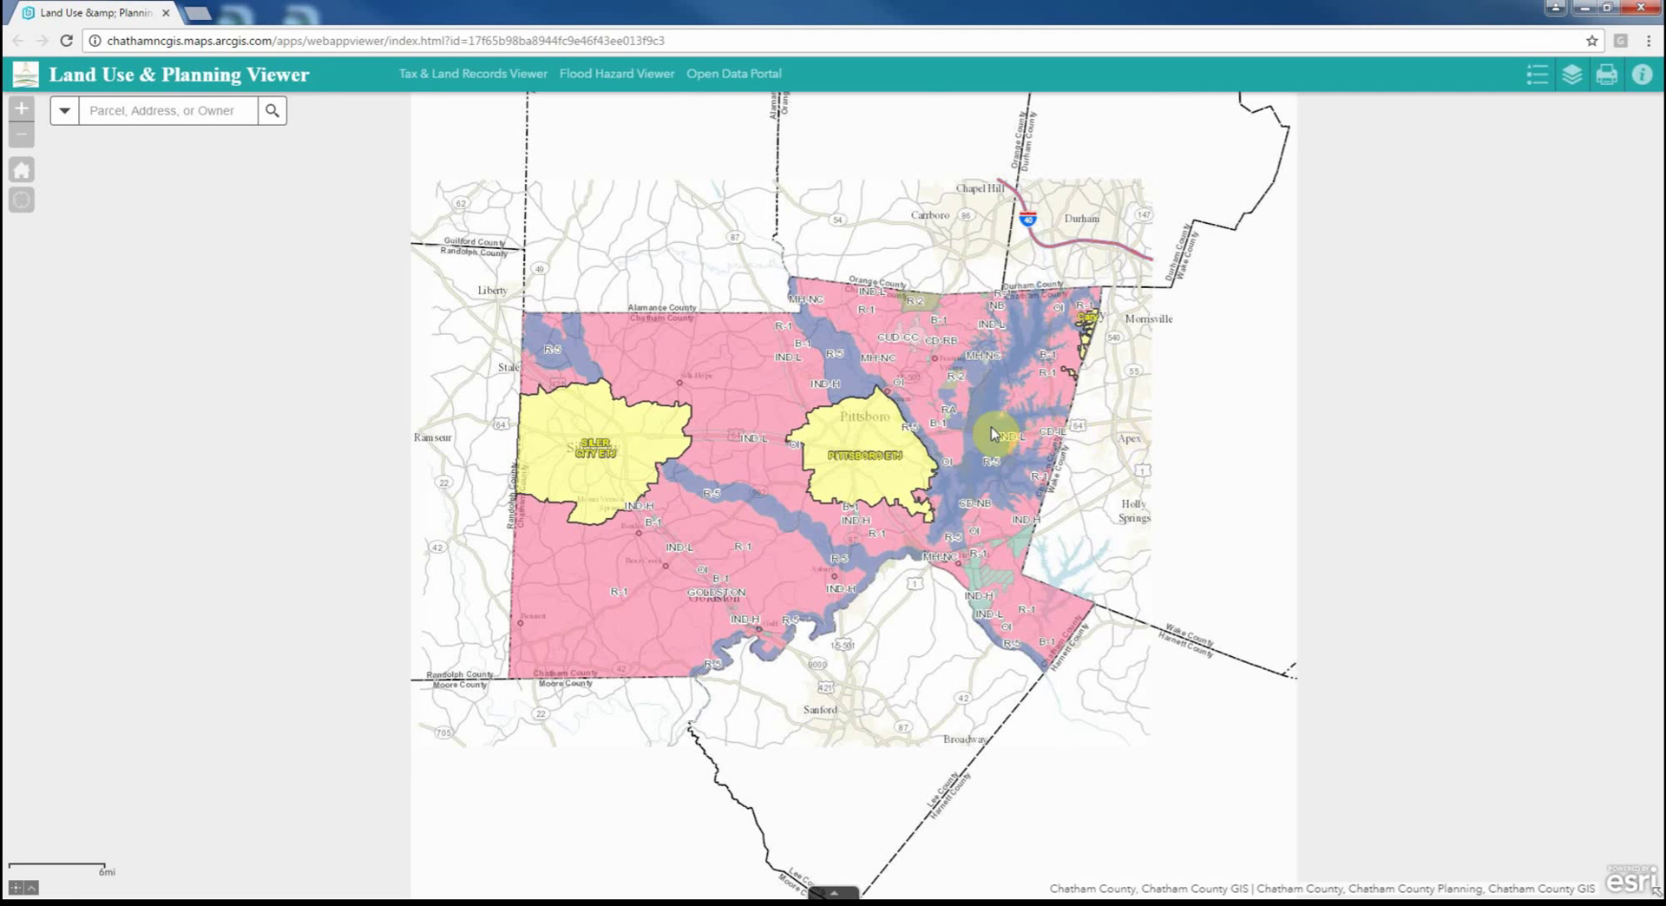
scroll(897, 430, "up", 1)
scroll(897, 430, "up", 2)
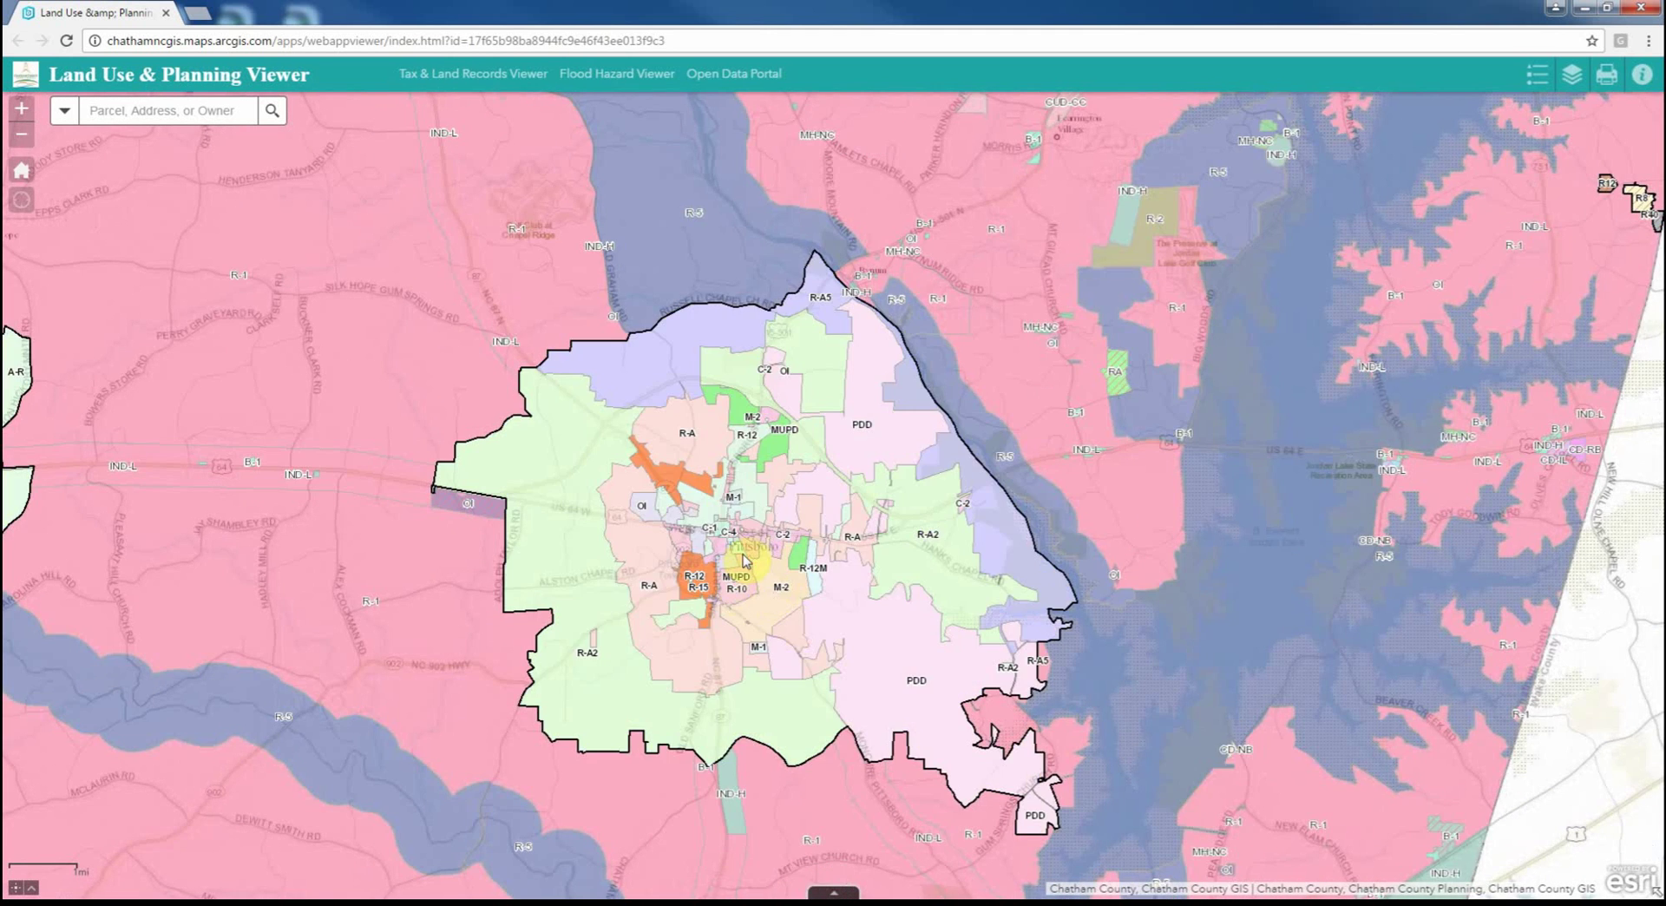
scroll(744, 560, "up", 2)
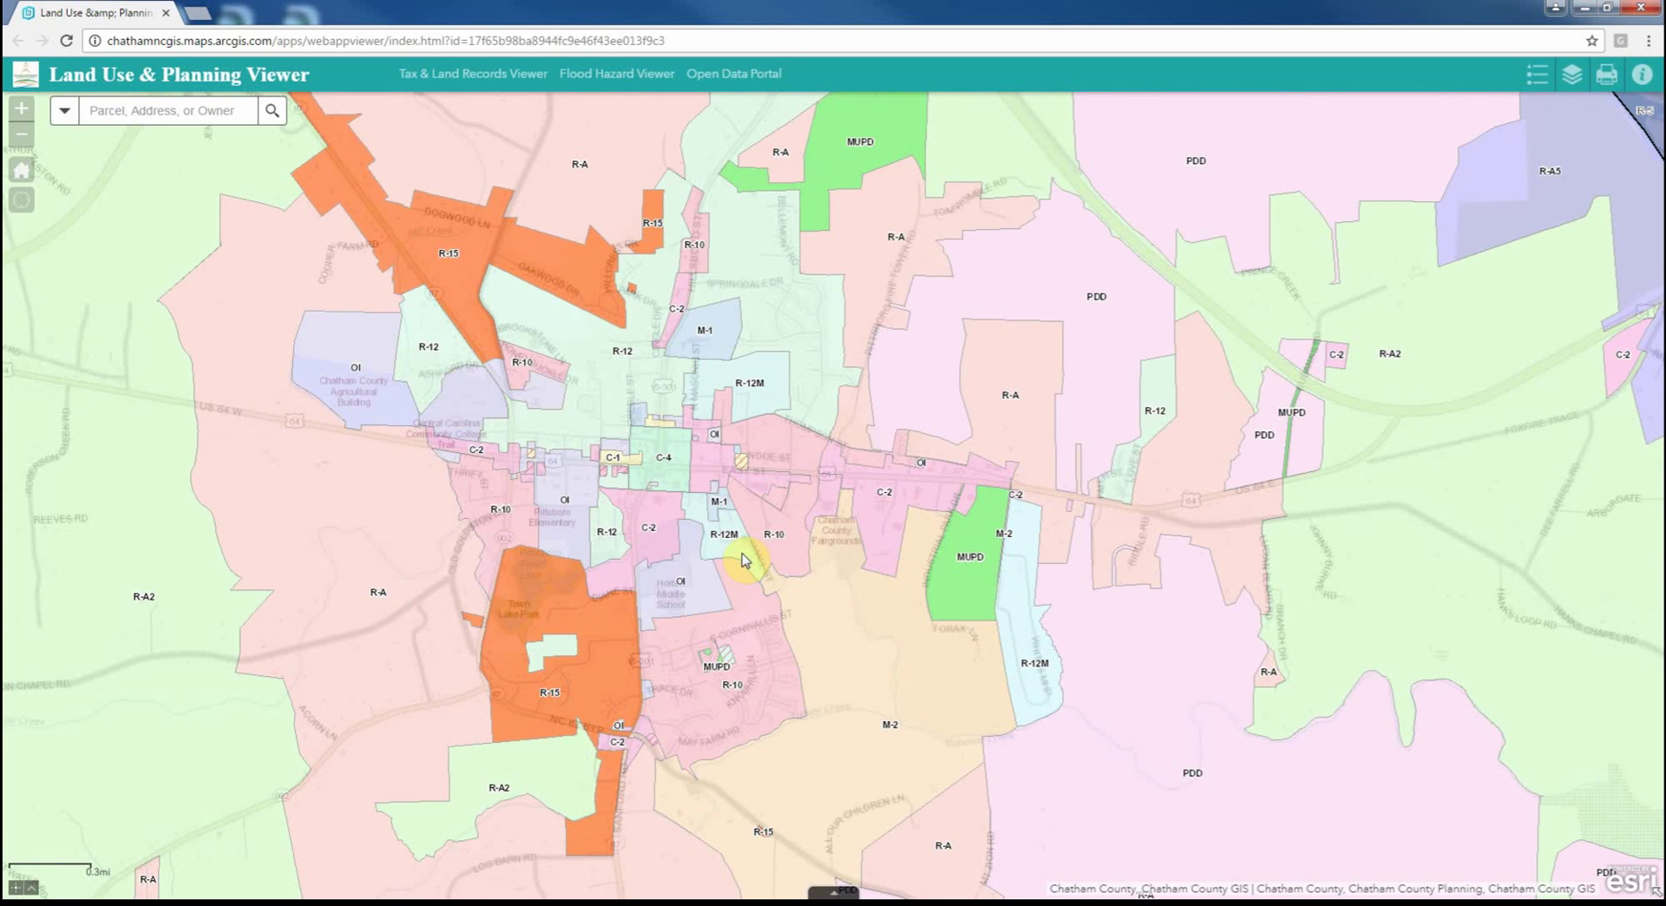
scroll(705, 564, "up", 1)
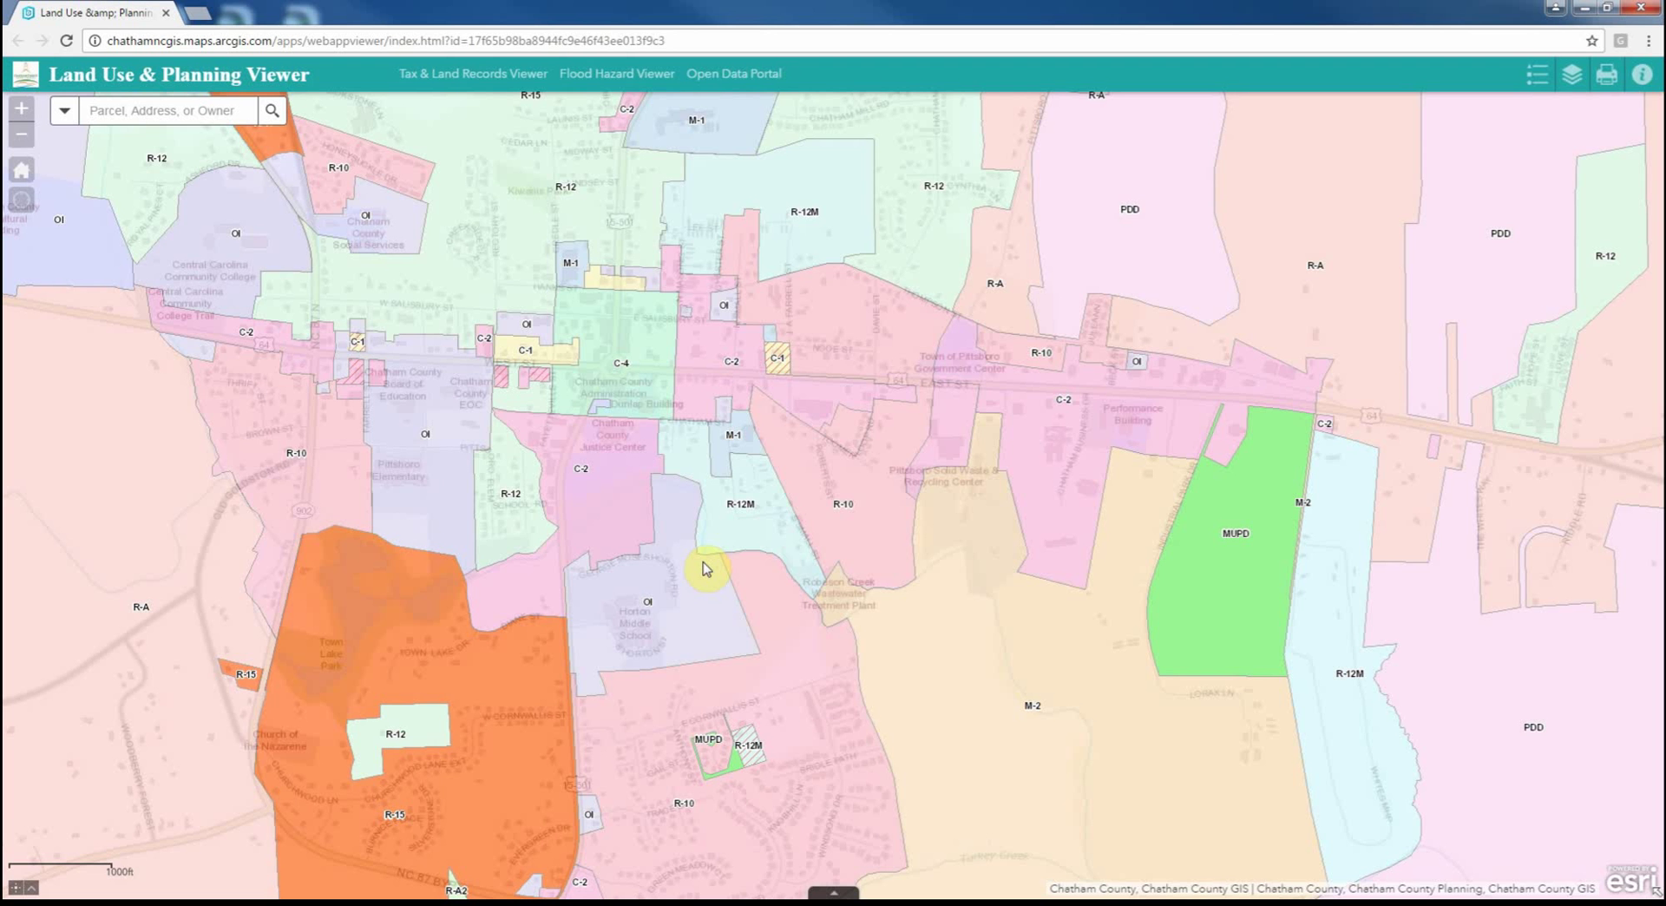
left_click_drag(706, 555, 1011, 772)
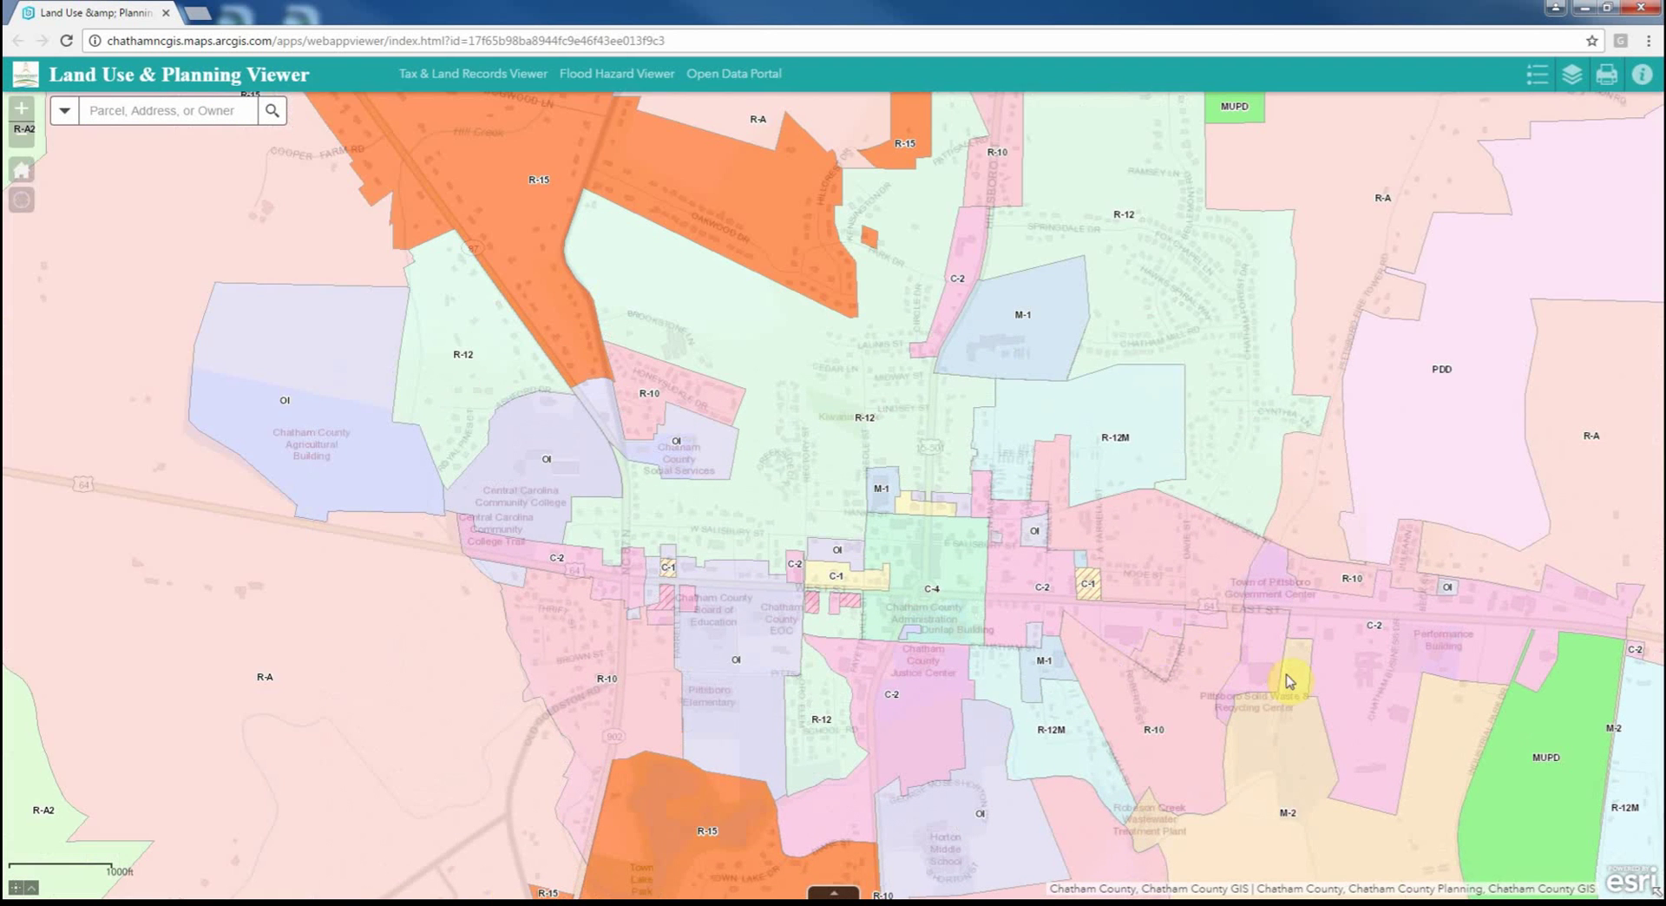
left_click_drag(1287, 682, 876, 687)
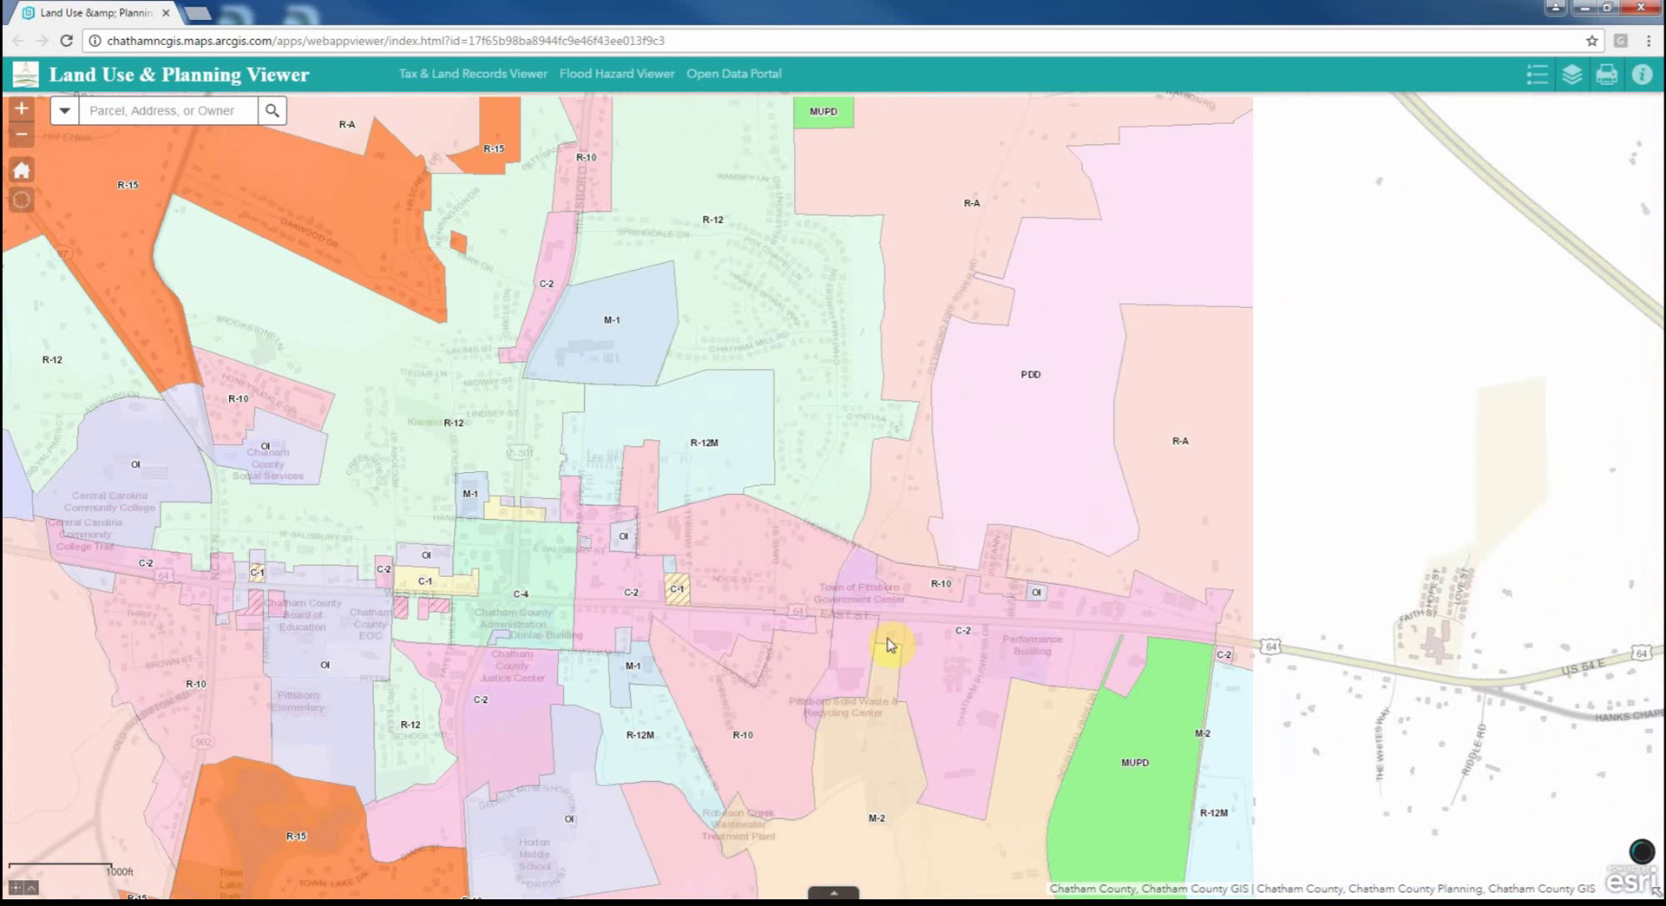
scroll(913, 665, "up", 2)
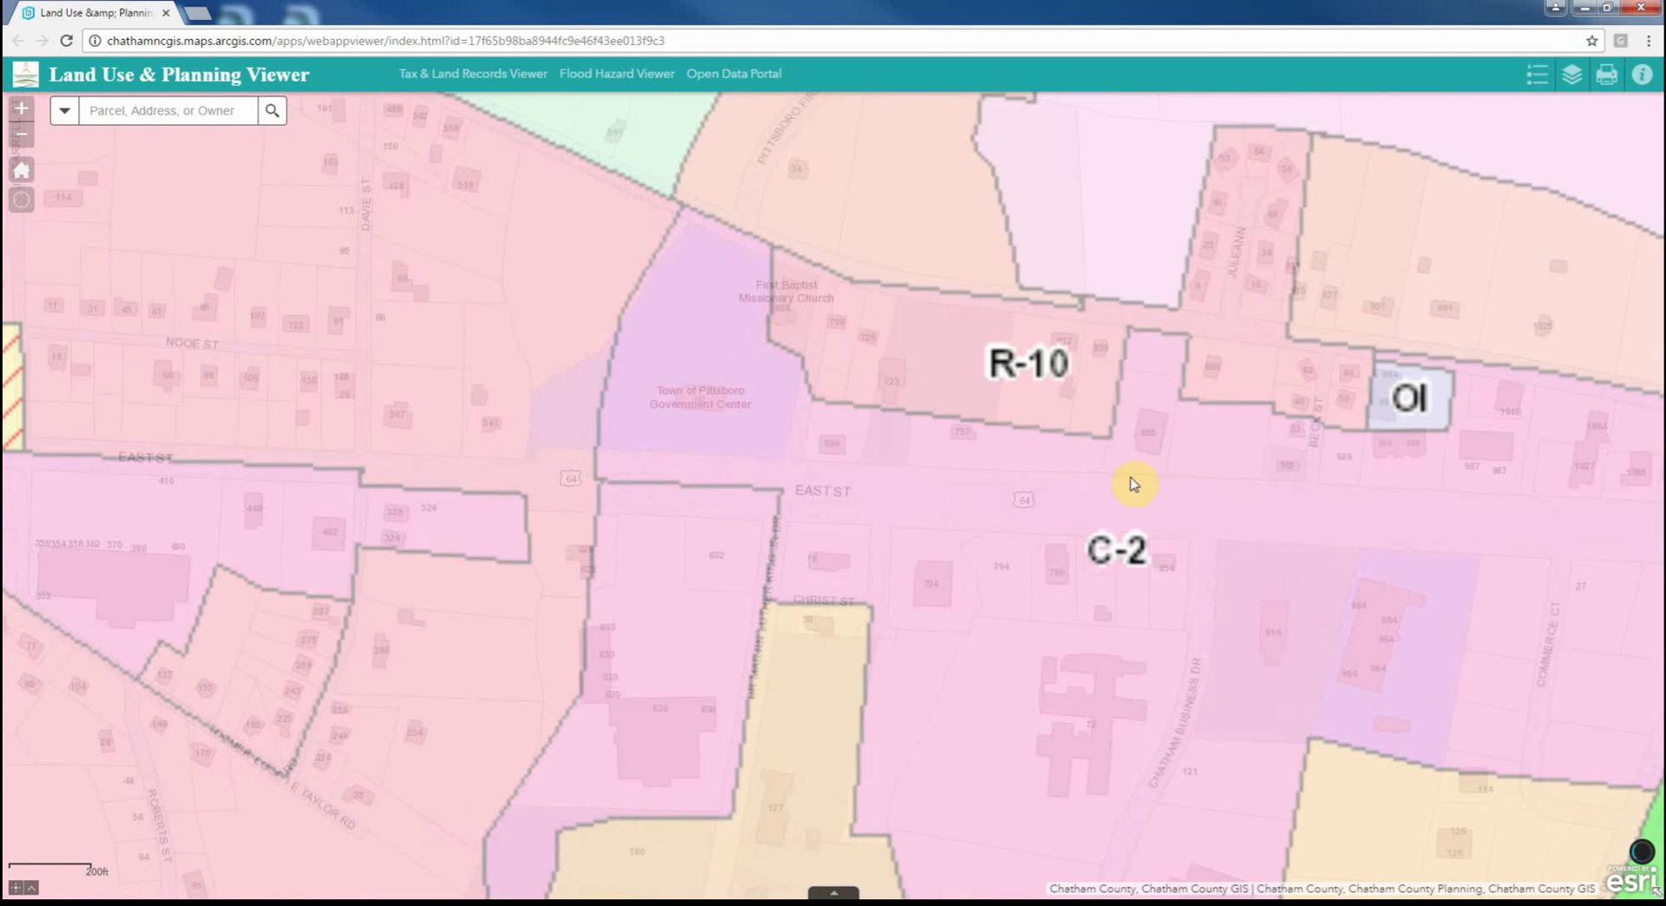
Step: Return to the full county extent and, after trying Address Points and Current Owner, set search to Parcel Number
left_click(21, 169)
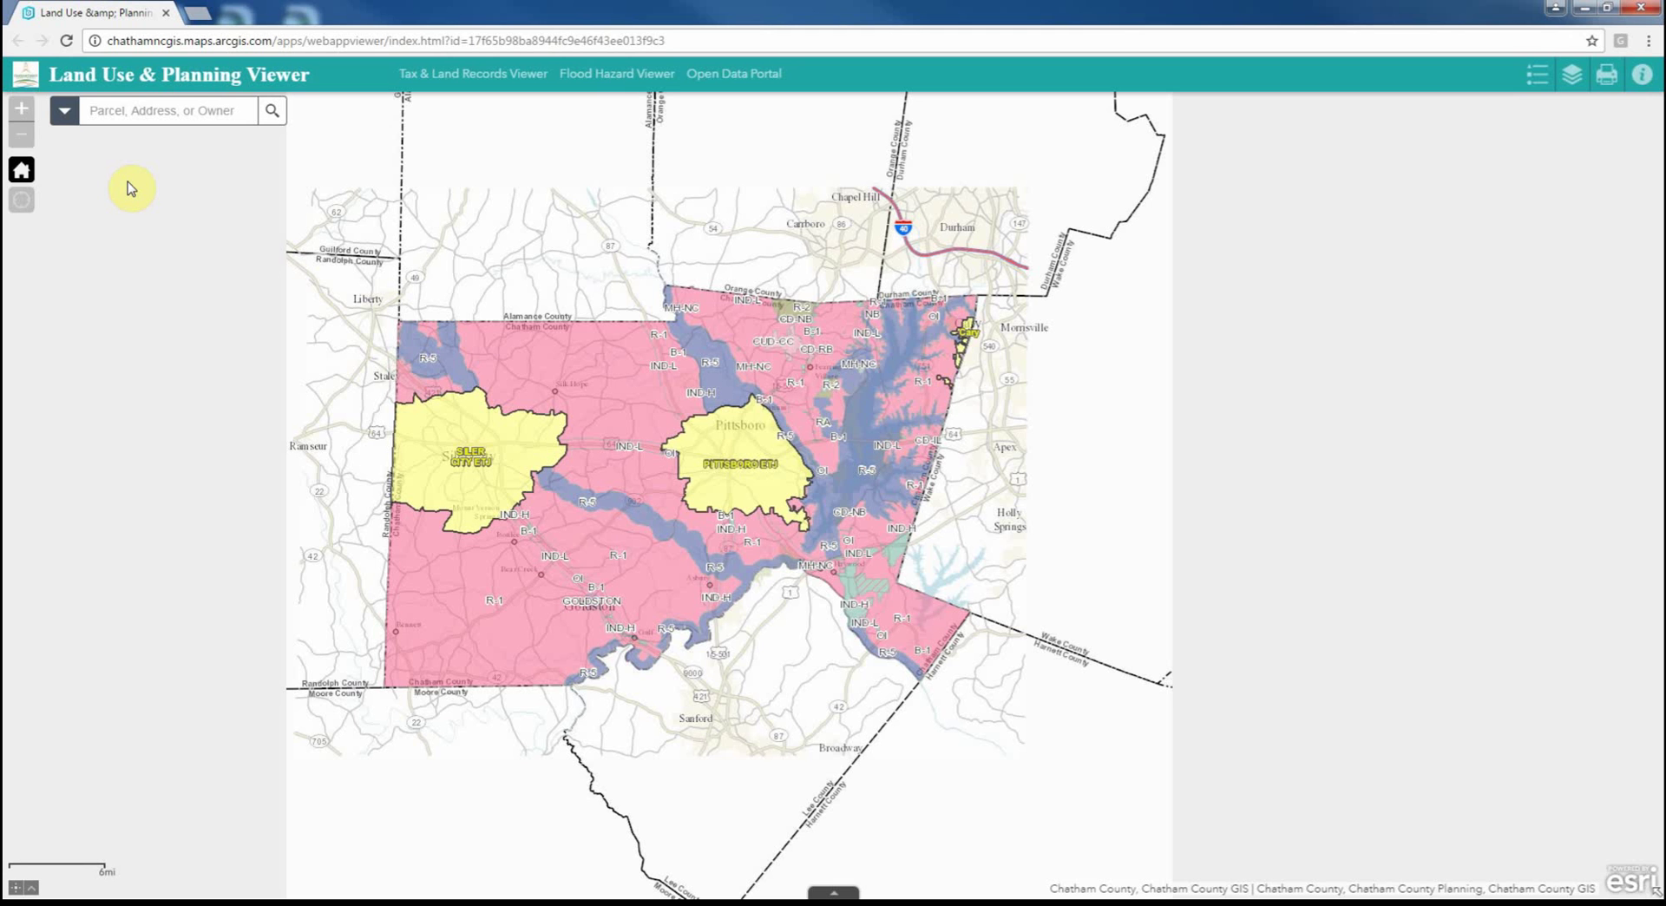
left_click(158, 110)
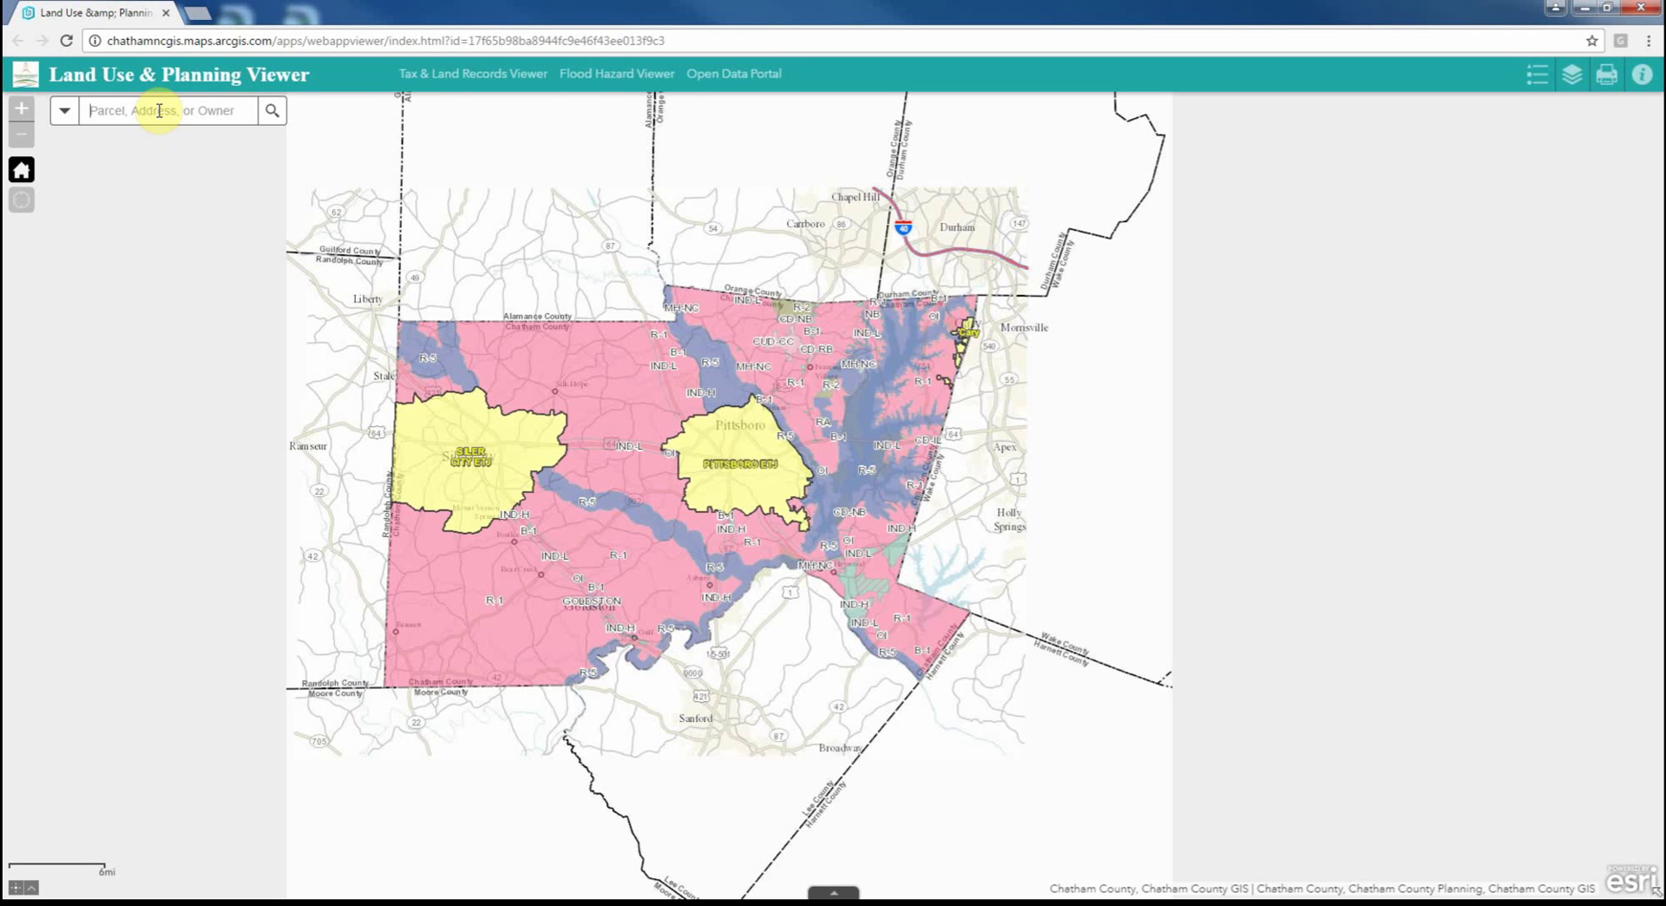
left_click(64, 110)
left_click(78, 161)
left_click(64, 110)
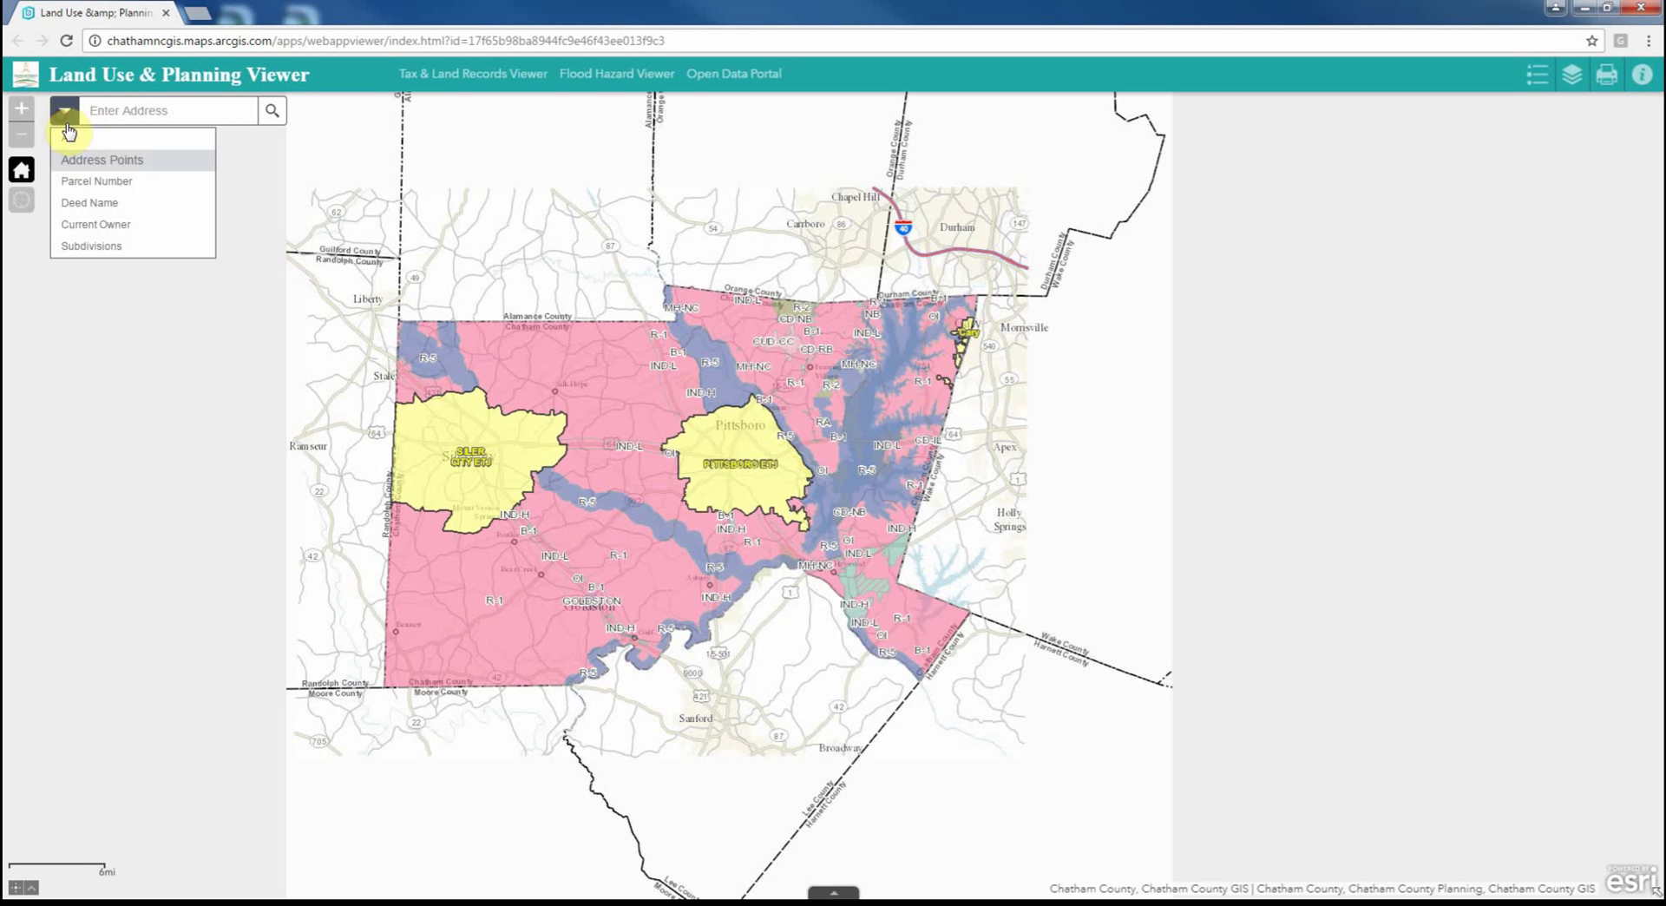
left_click(80, 180)
left_click(69, 120)
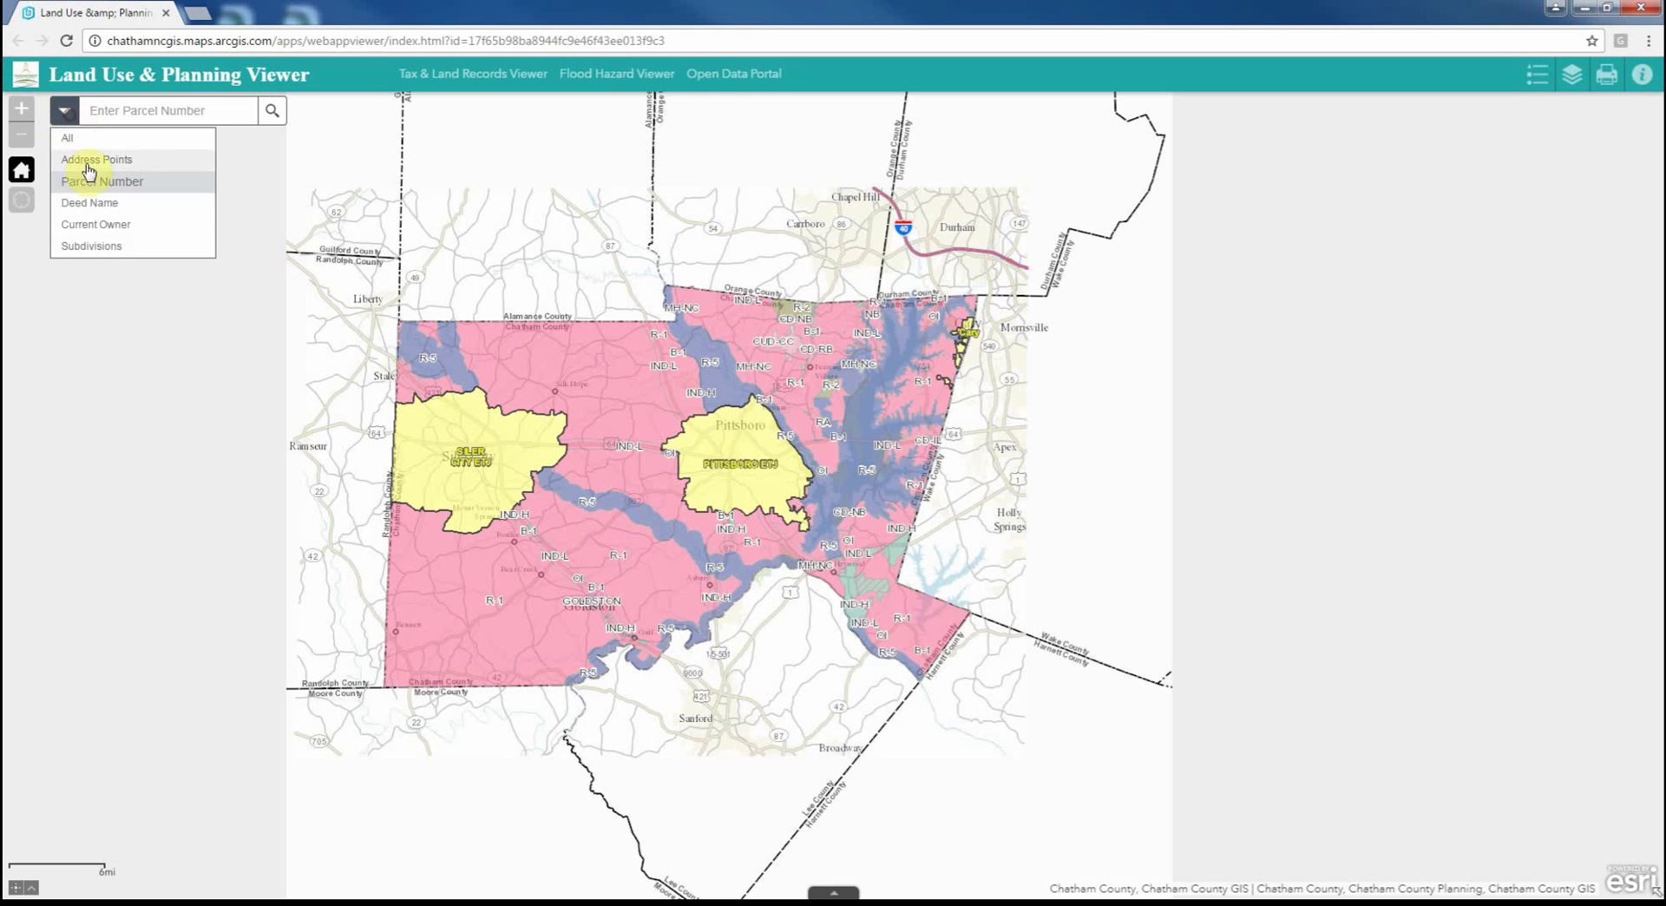
left_click(87, 226)
left_click(57, 113)
left_click(75, 182)
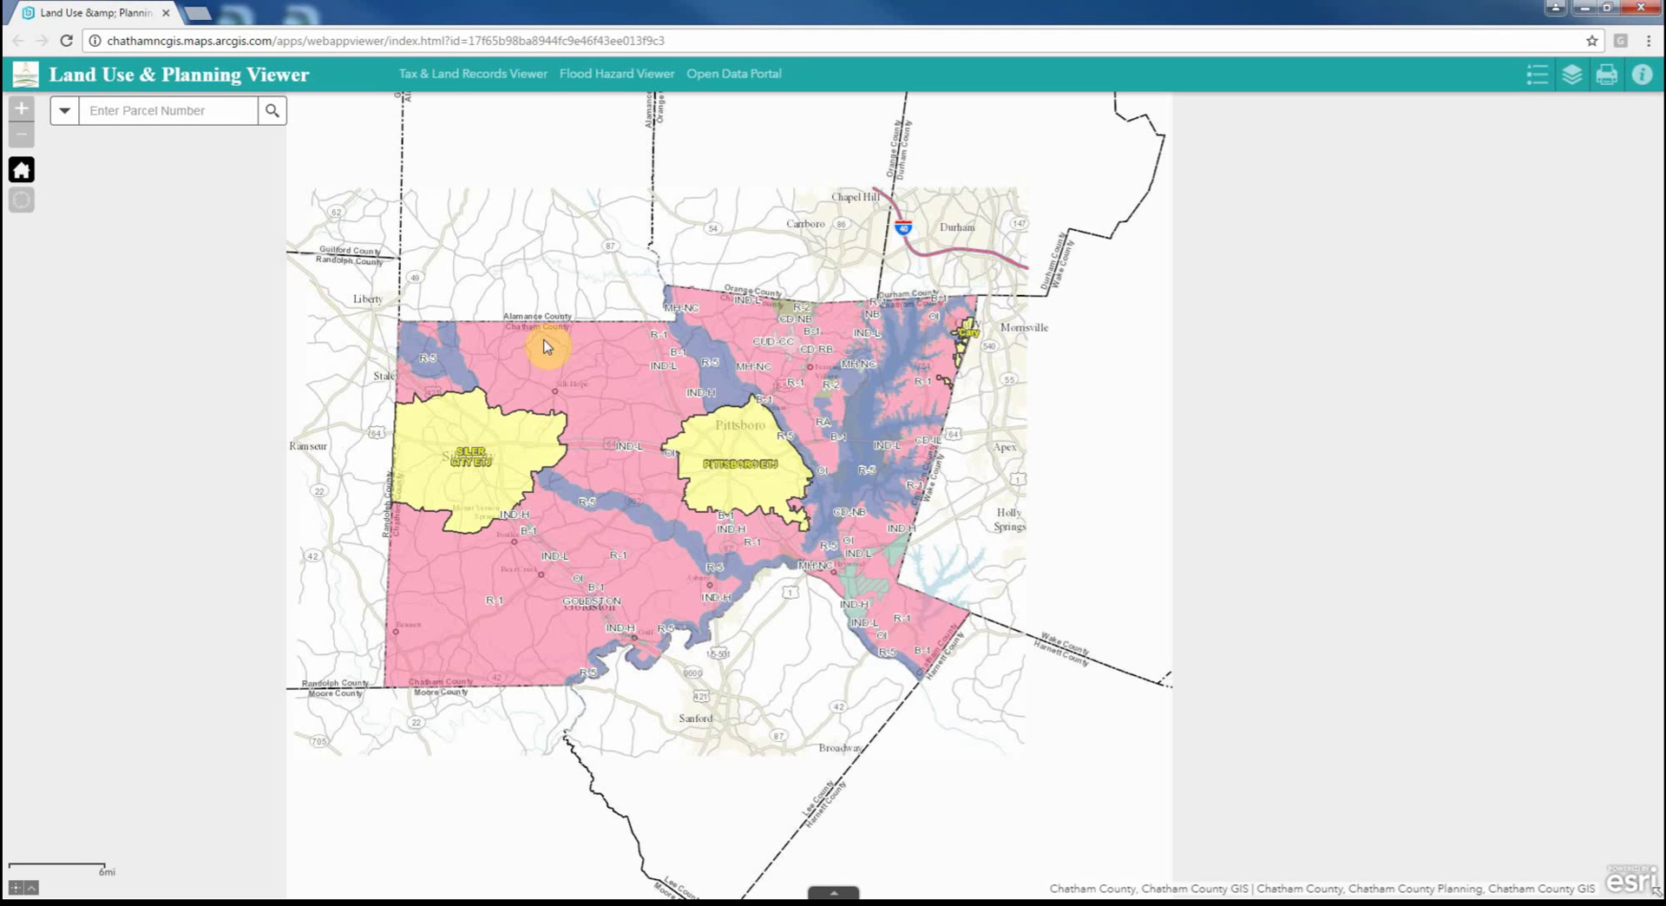
Step: Zoom into the Siler City ETJ and show the zoning info for an A-R area
left_click_drag(551, 345, 725, 361)
scroll(665, 501, "up", 1)
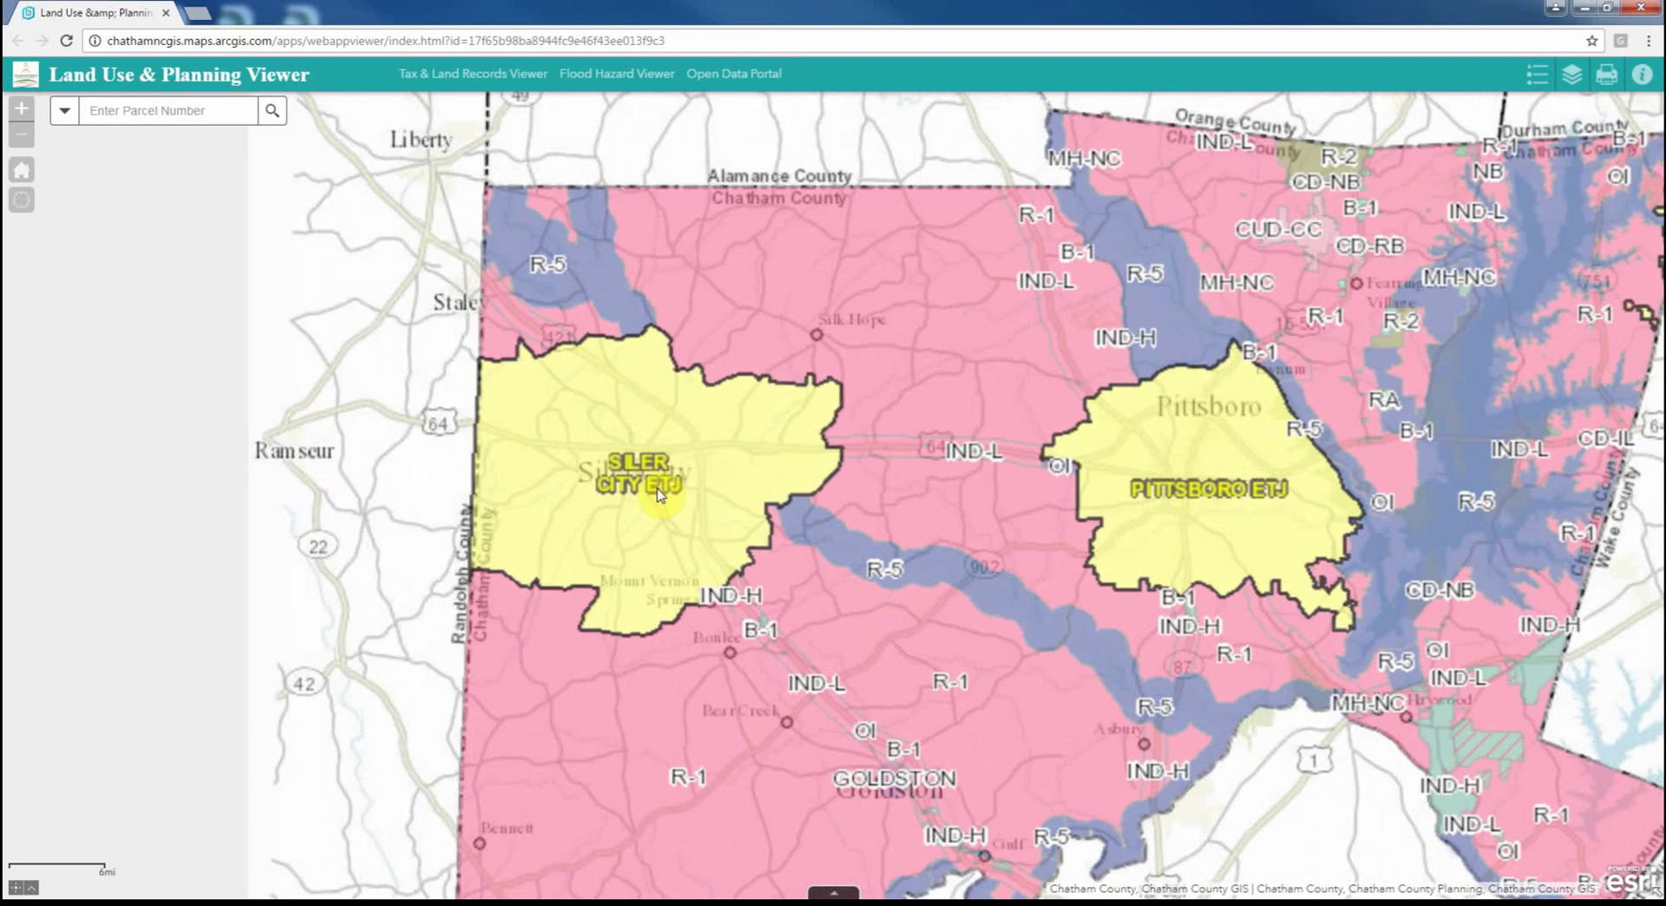
scroll(608, 555, "up", 1)
scroll(607, 556, "up", 1)
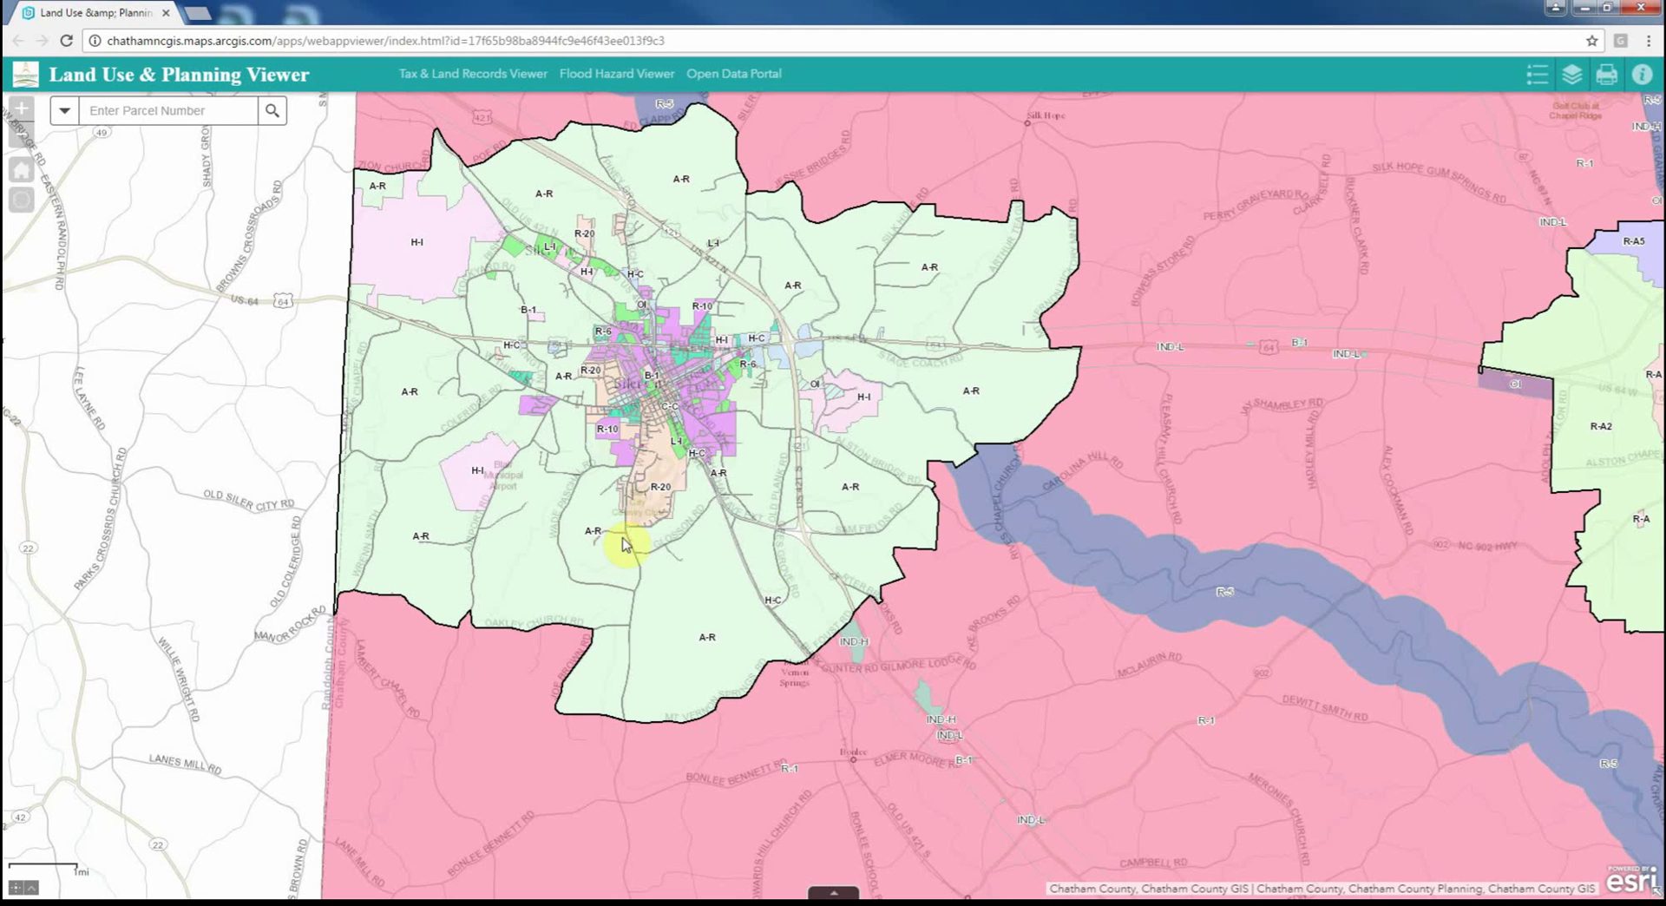
left_click(854, 501)
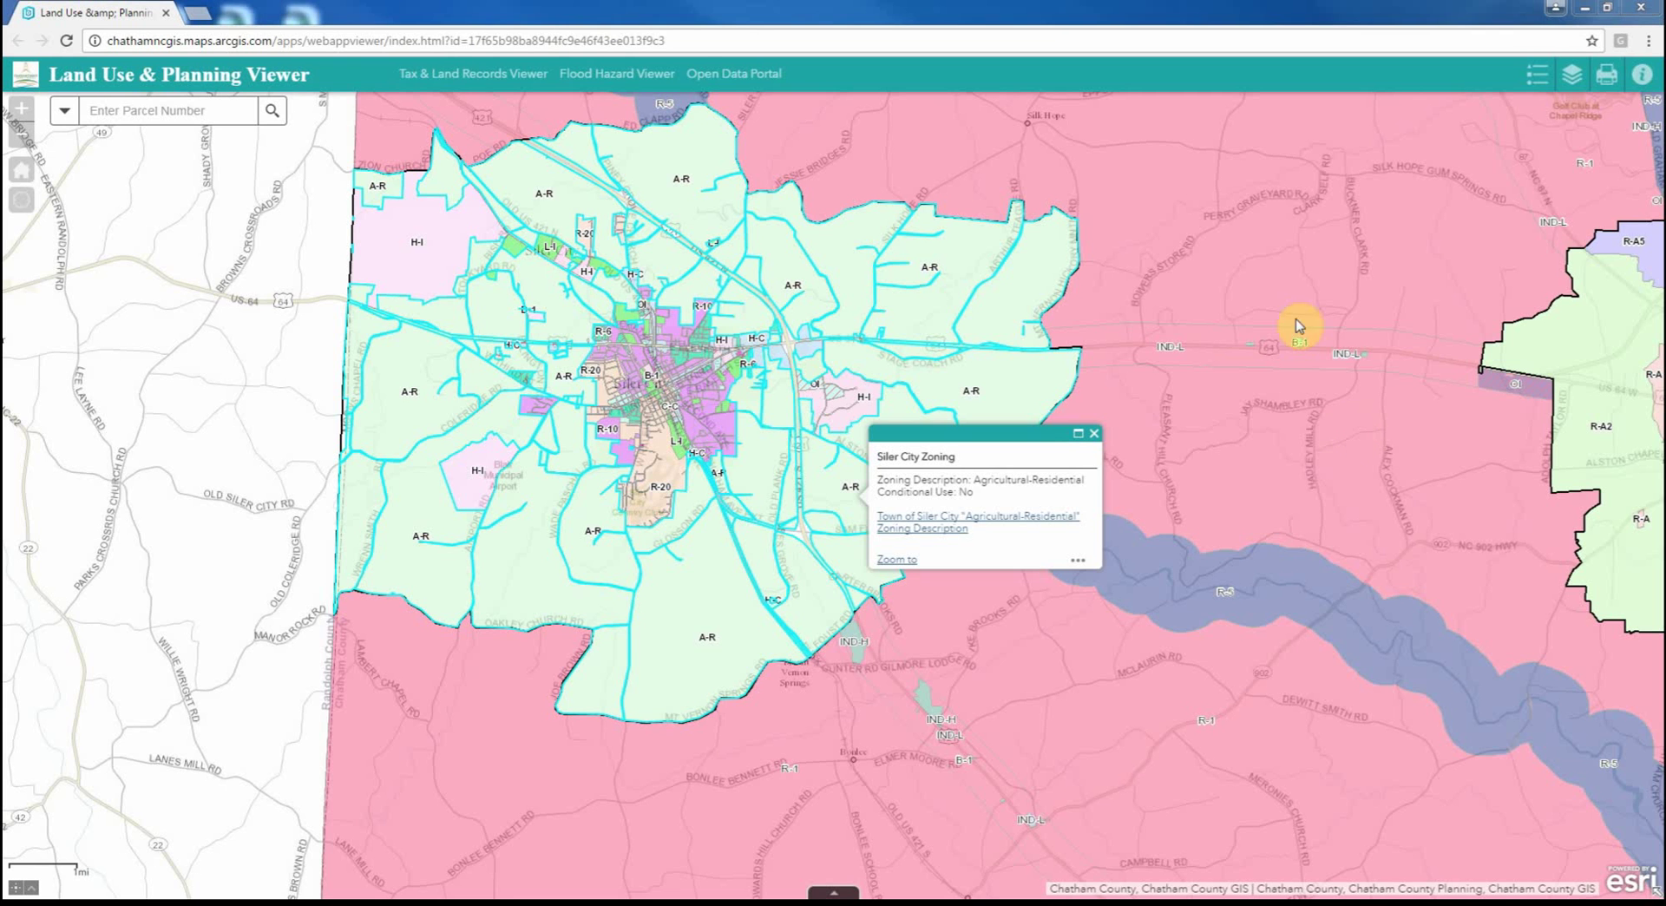
left_click(173, 114)
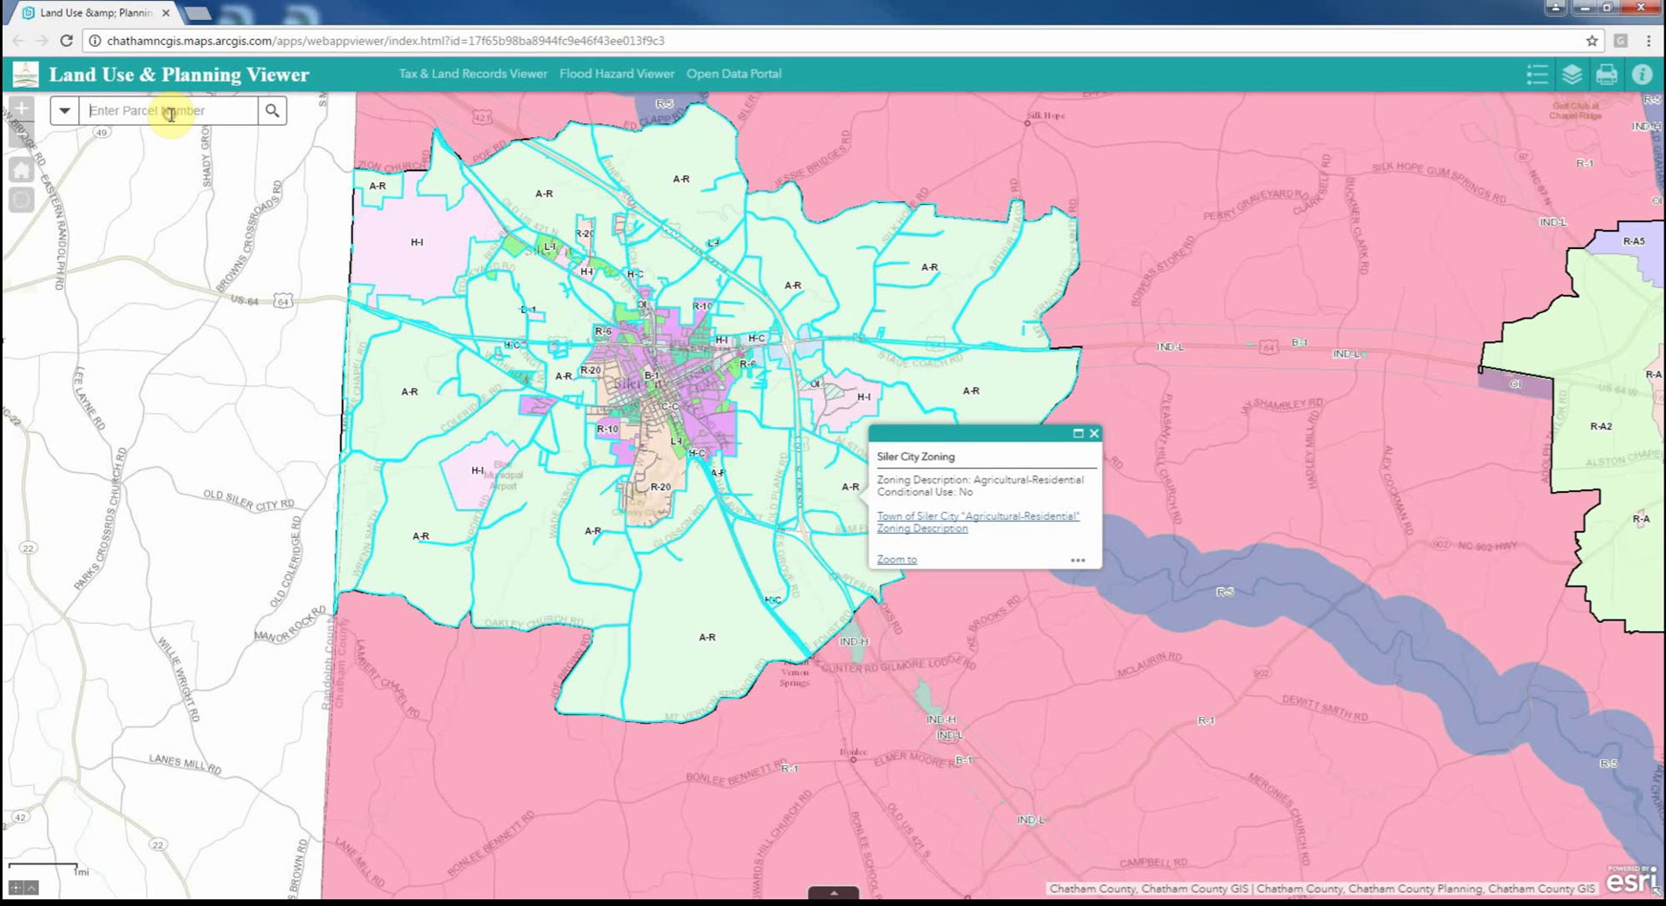
Step: Search parcel number 103 and open its record showing 13.98 deeded acres
type("103")
left_click(104, 137)
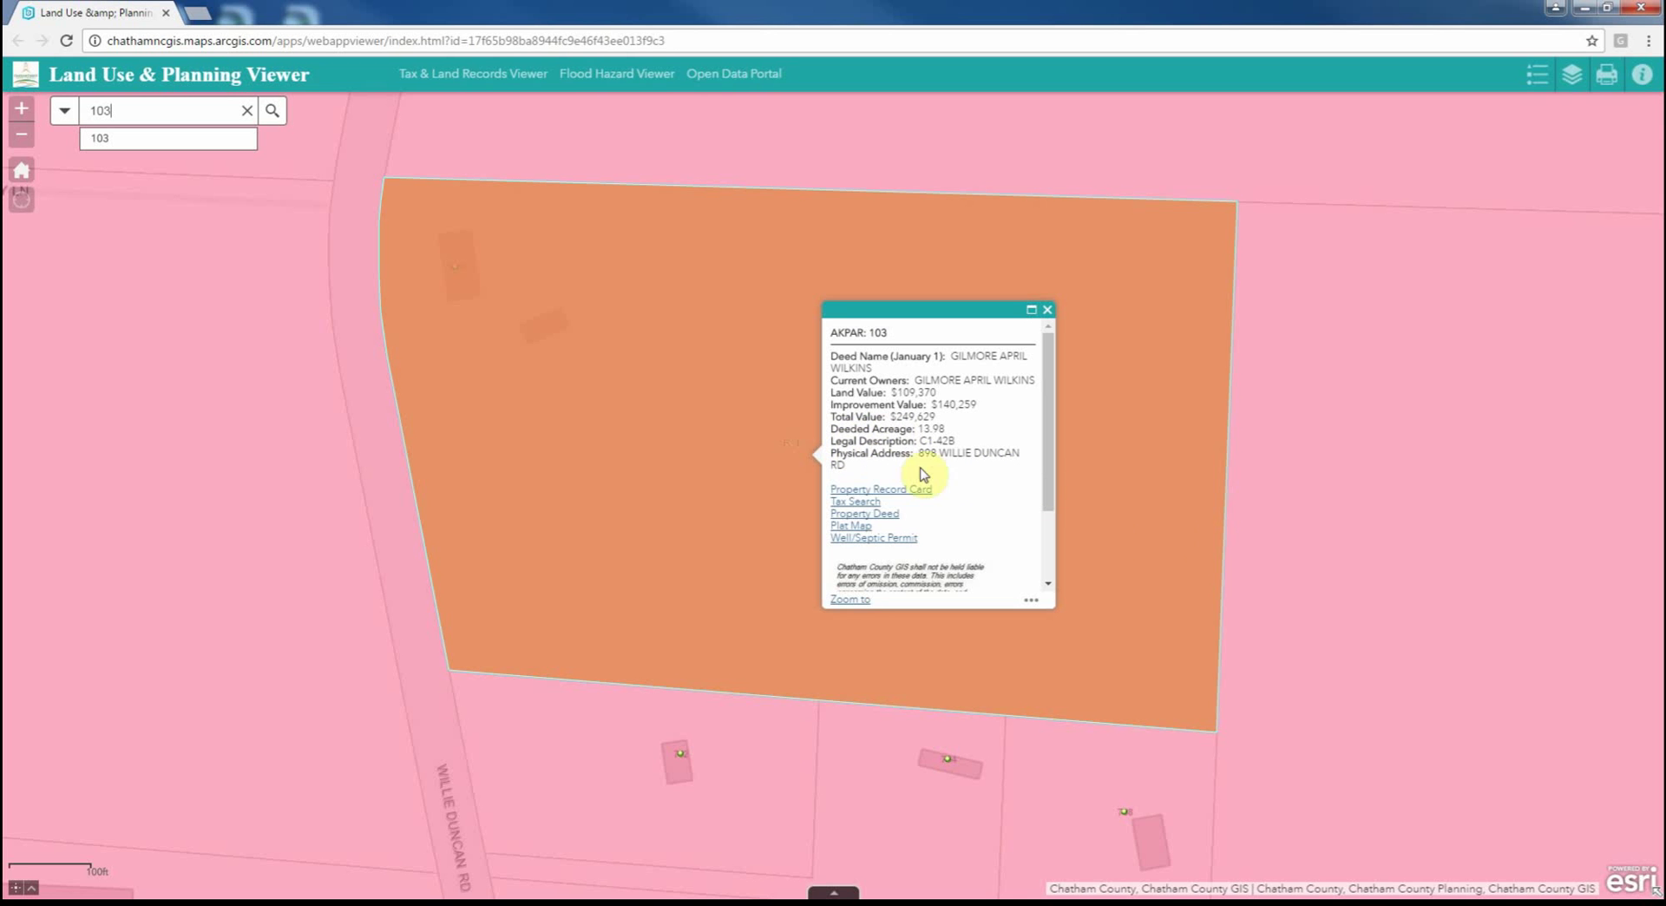
Step: Open parcel 103's property record card, tax search and deed, each in its own tab
left_click(892, 489)
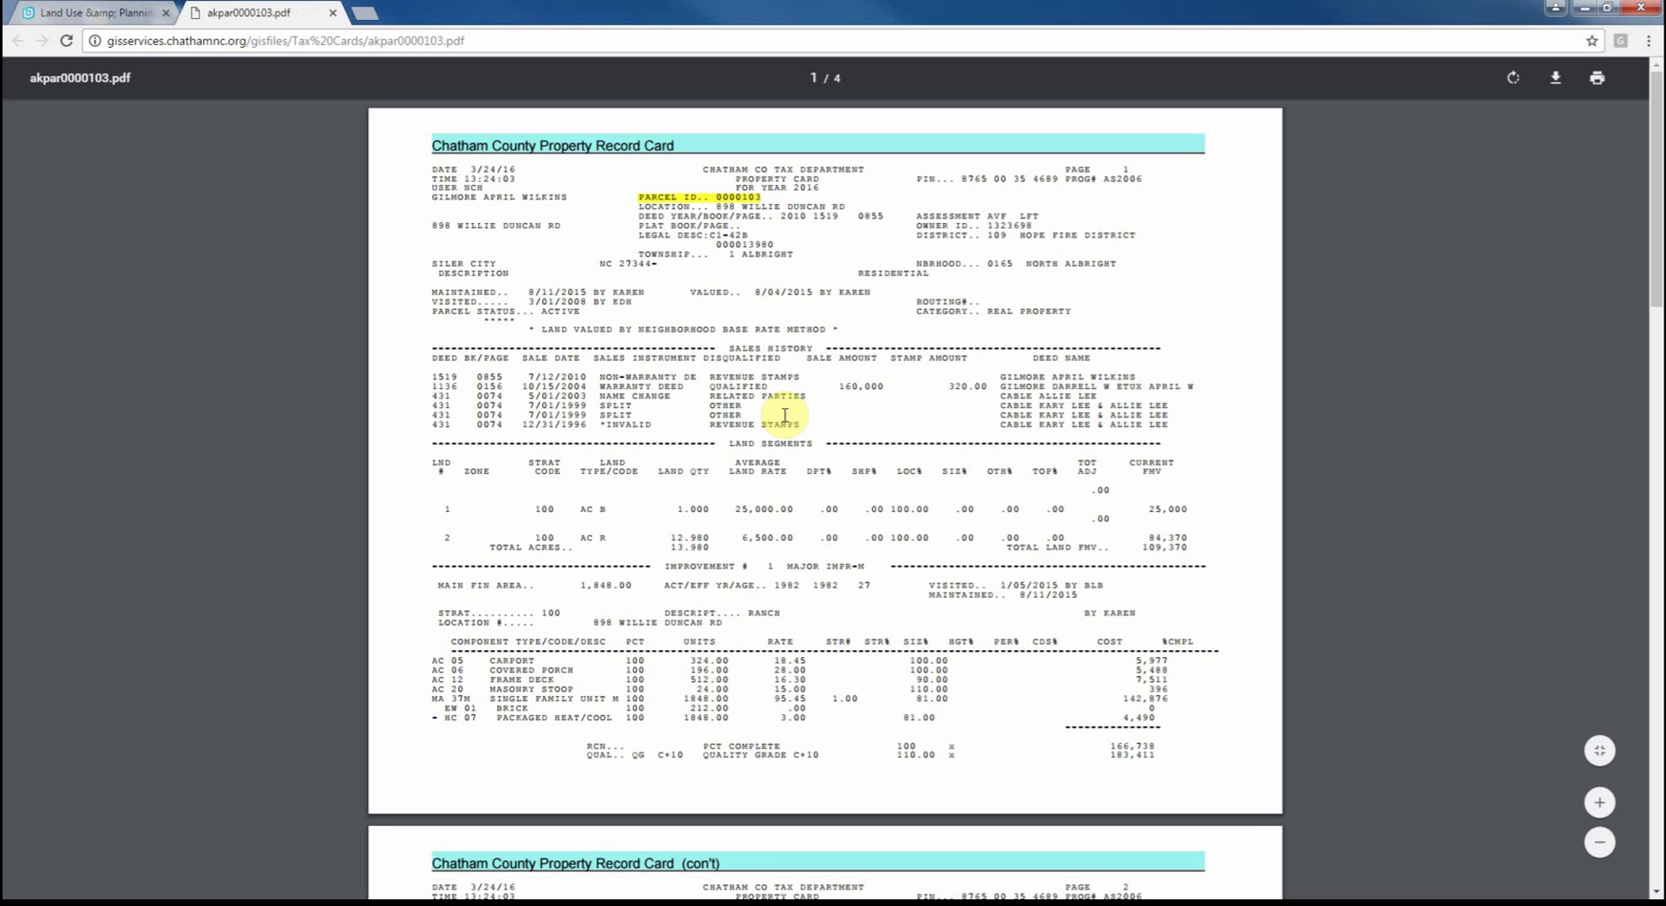
left_click(148, 11)
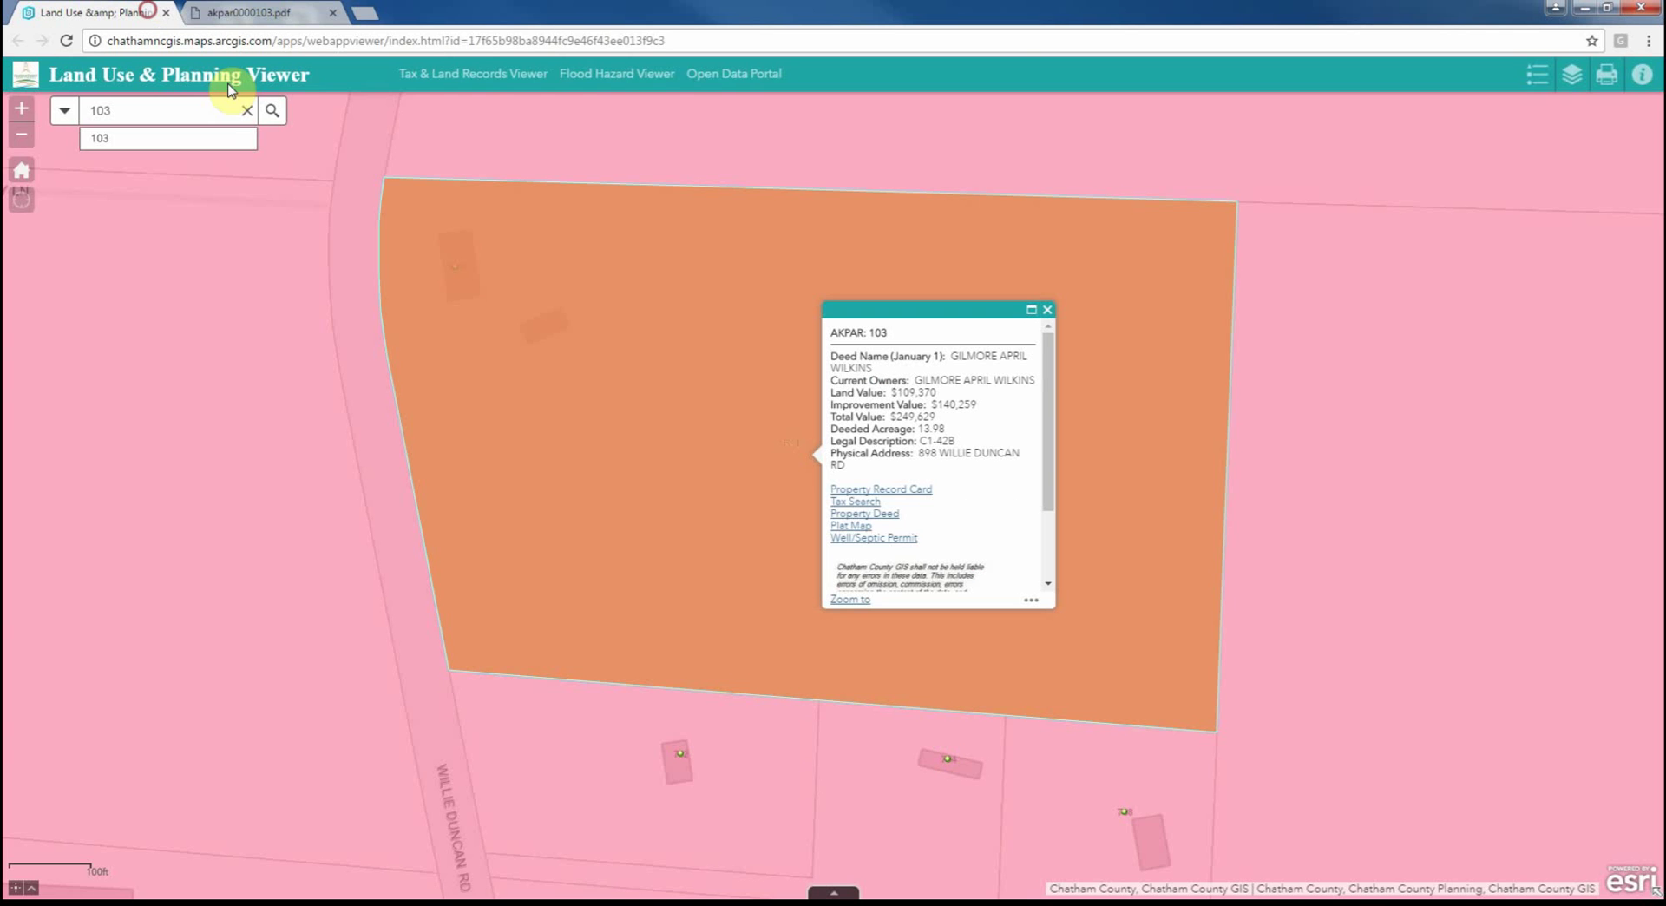
left_click(854, 502)
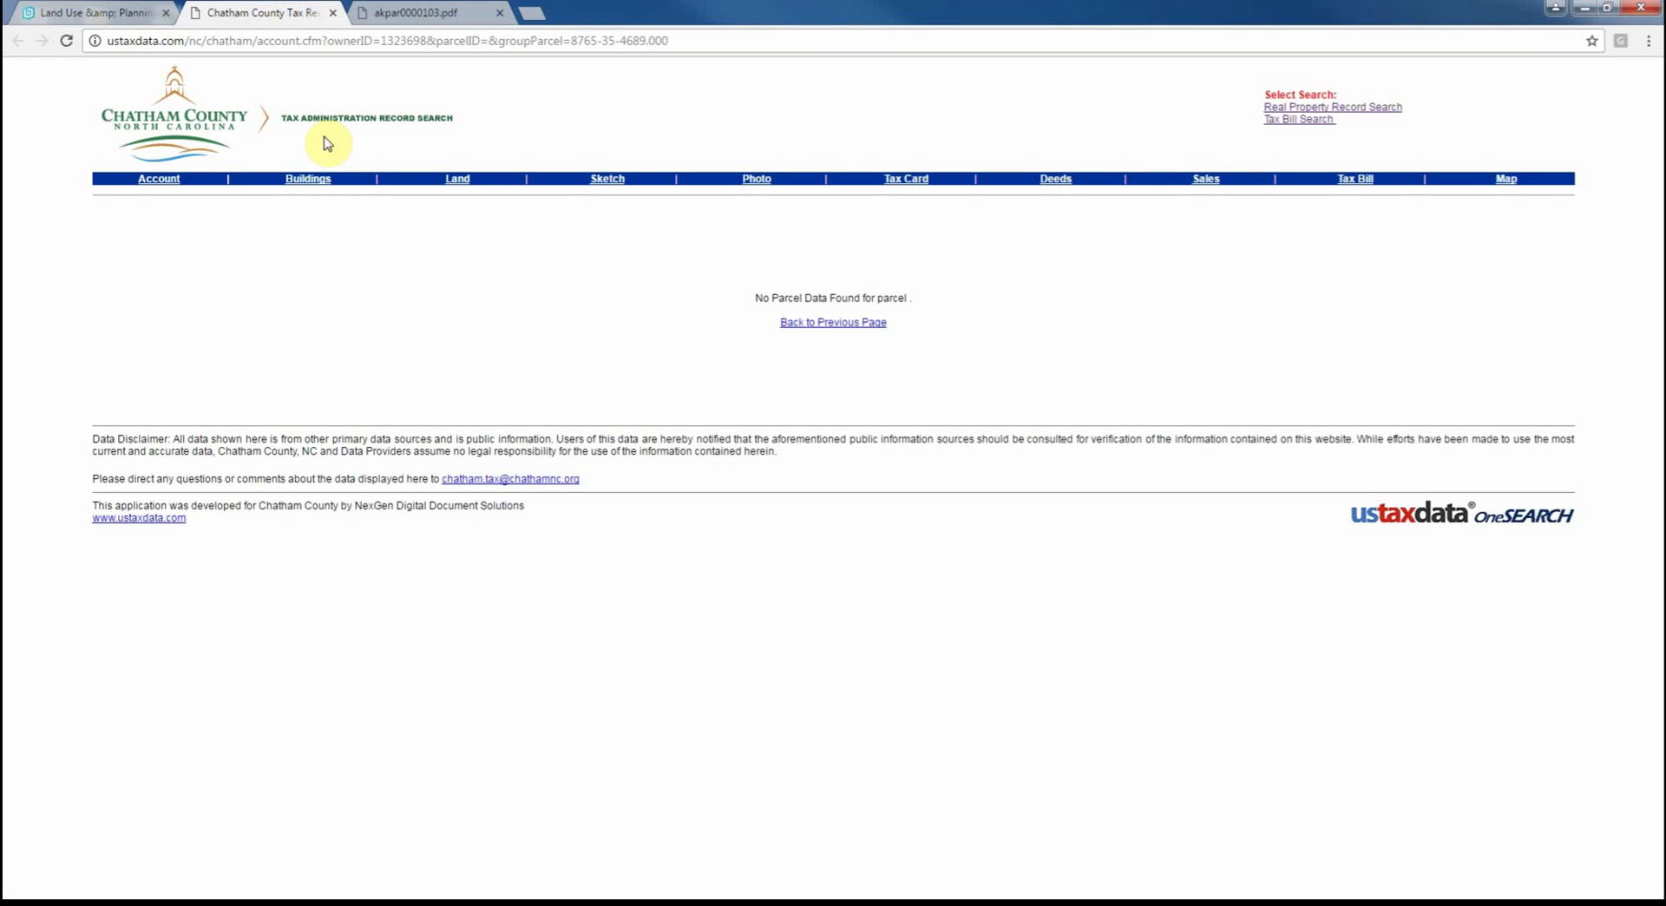
left_click(121, 13)
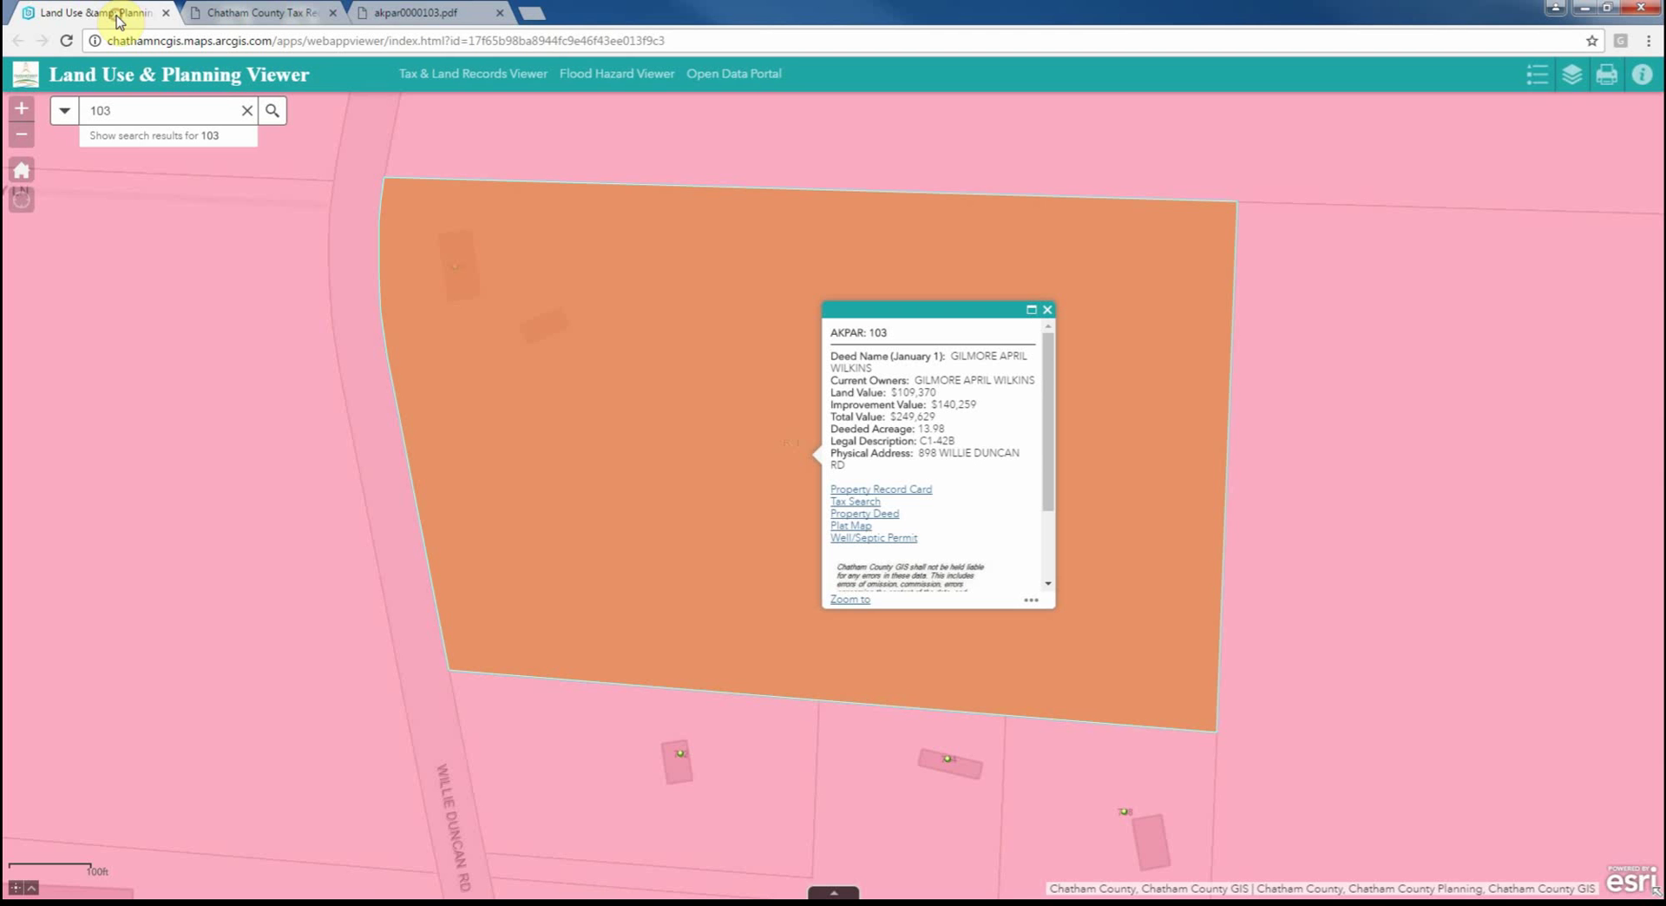
left_click(854, 514)
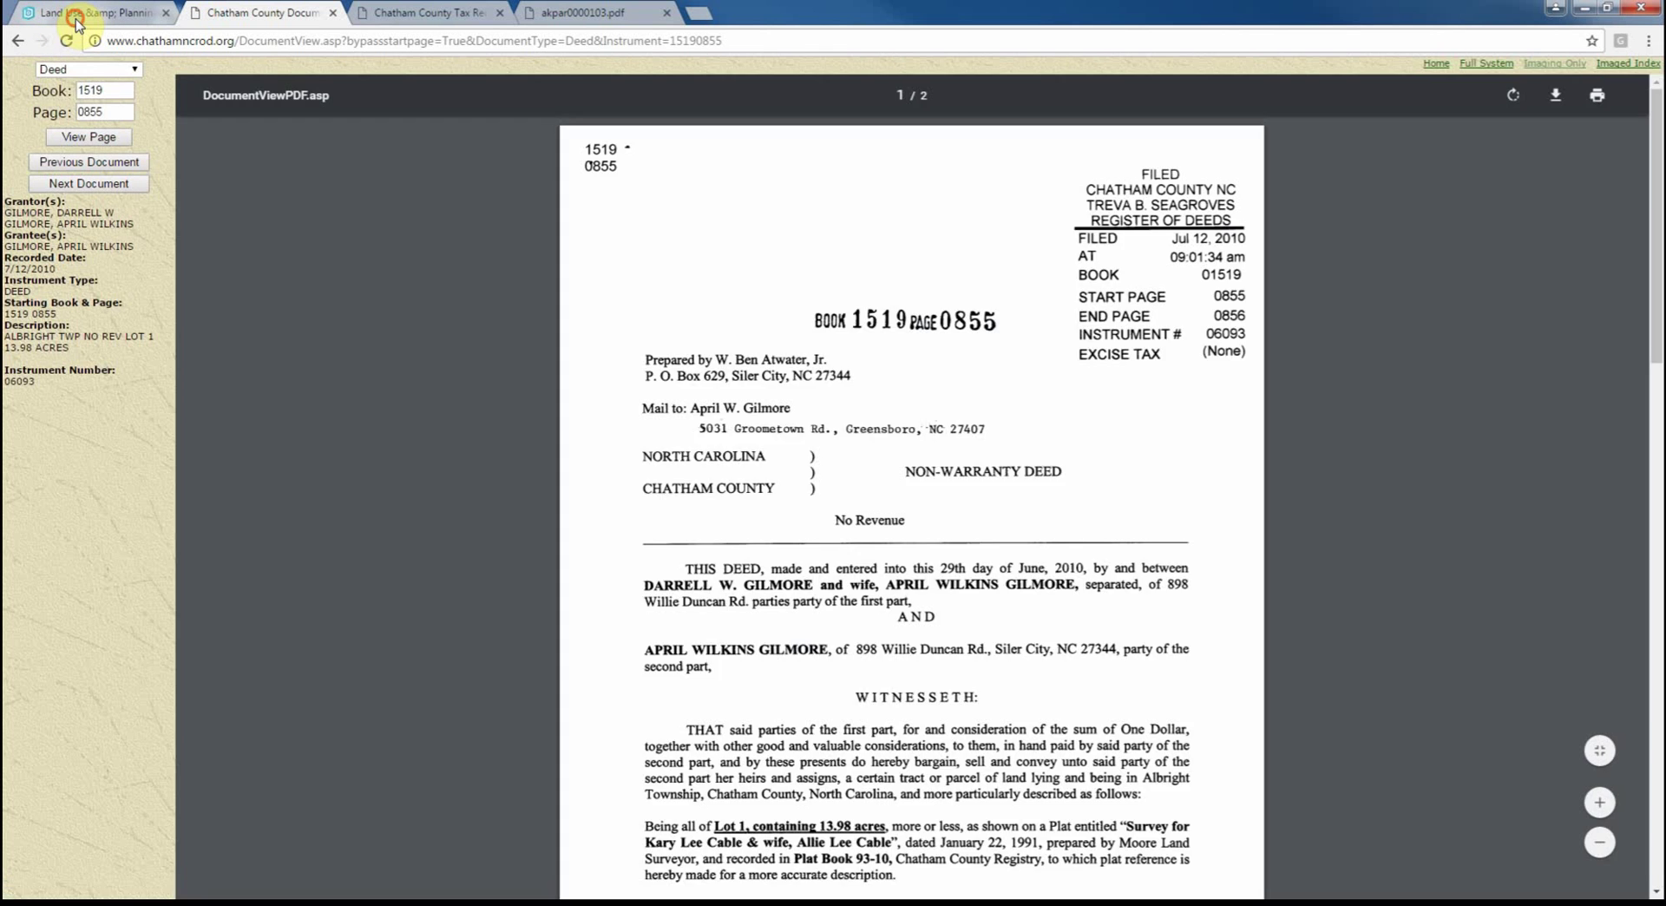
left_click(73, 12)
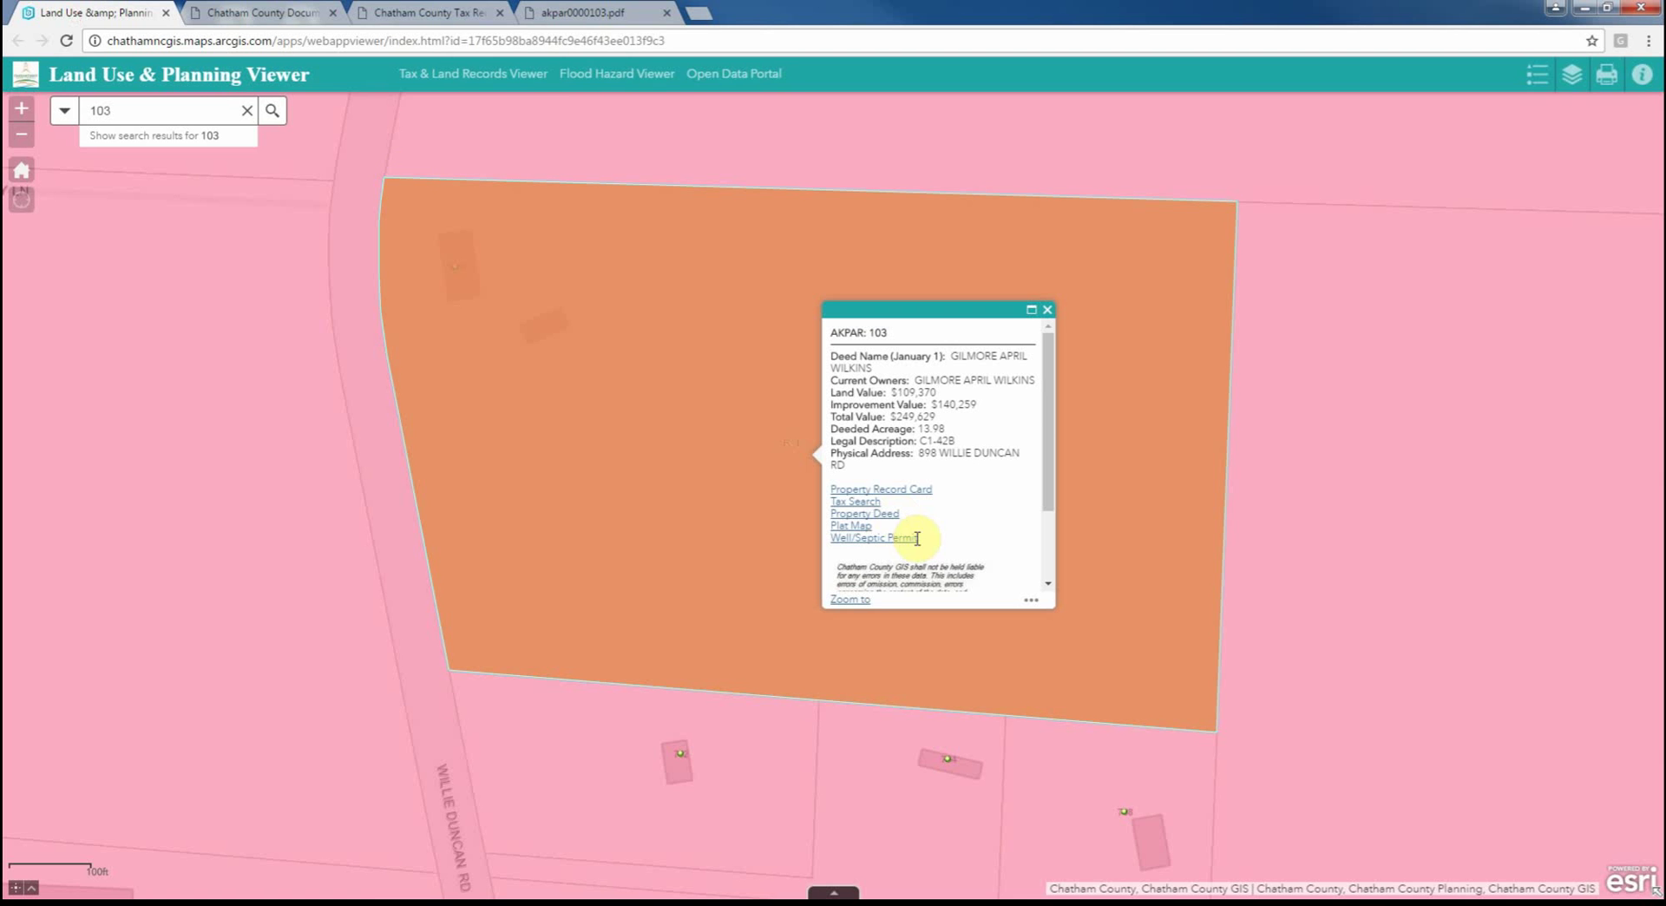
Step: Open parcel 103's plat map and well/septic permit (P103.pdf), then close the parcel popup
left_click(848, 524)
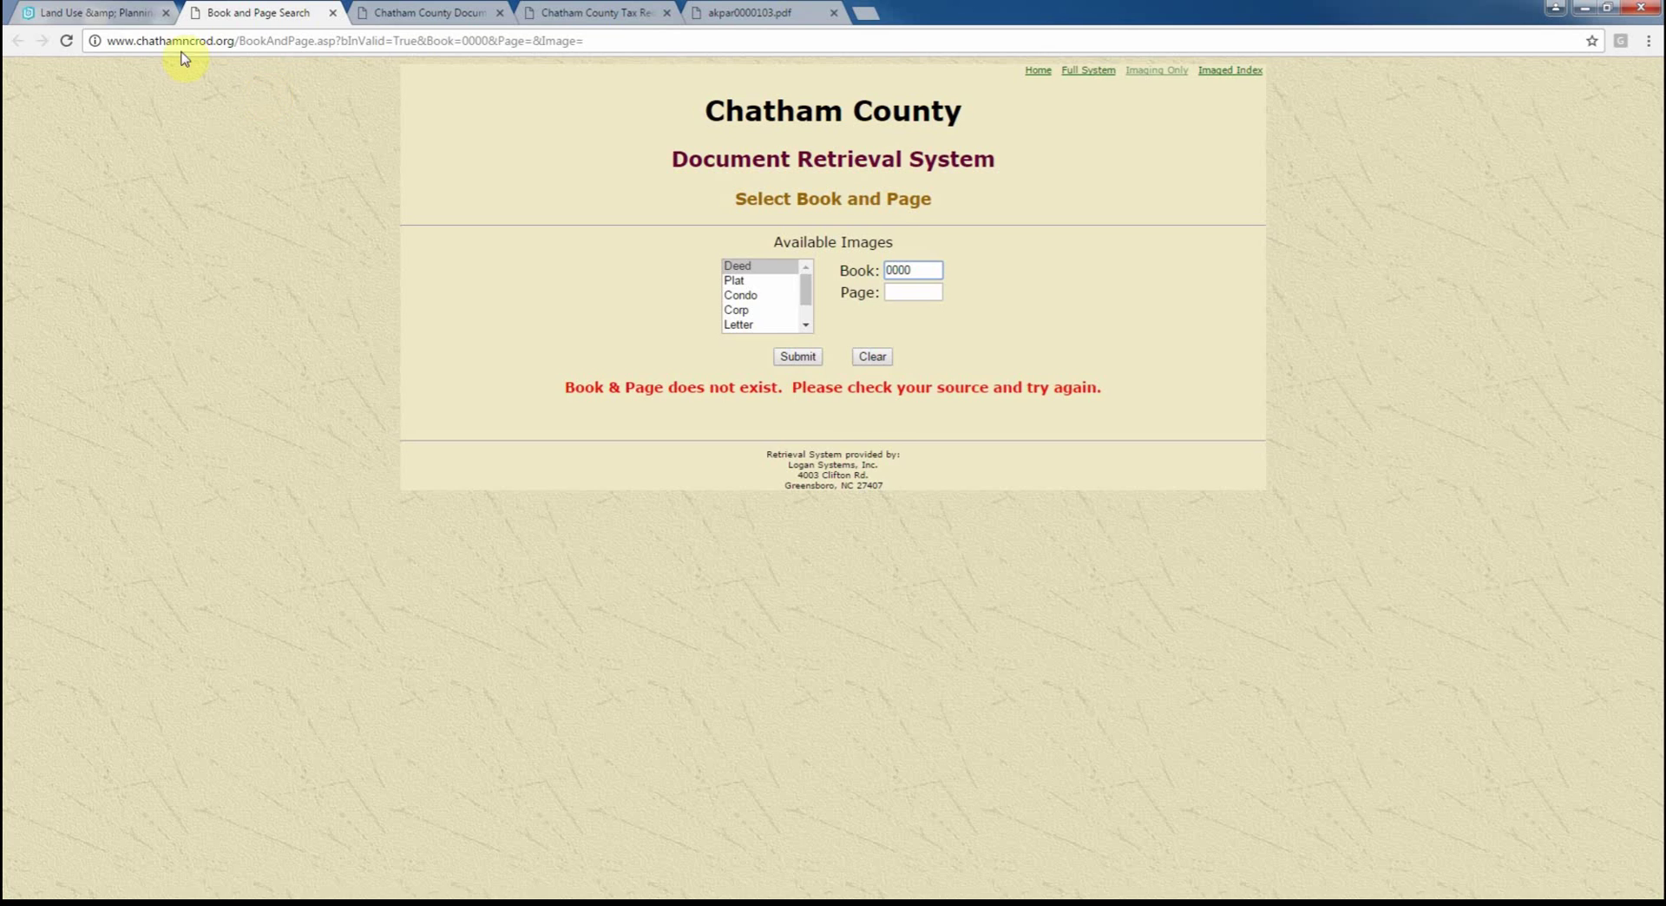
left_click(95, 12)
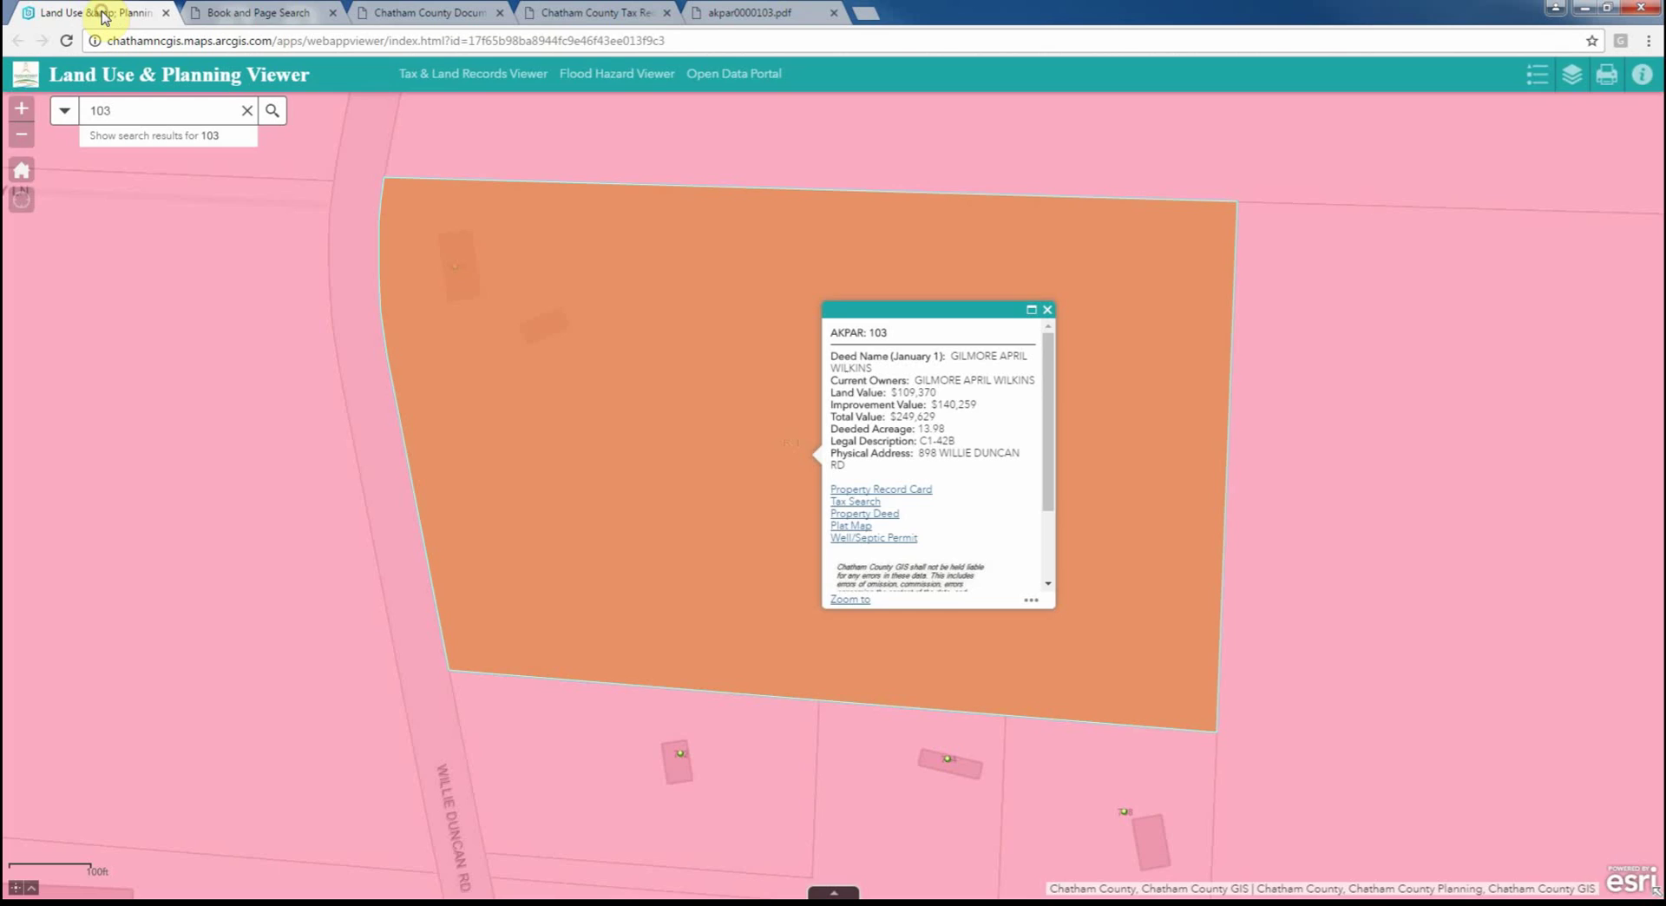
left_click(872, 538)
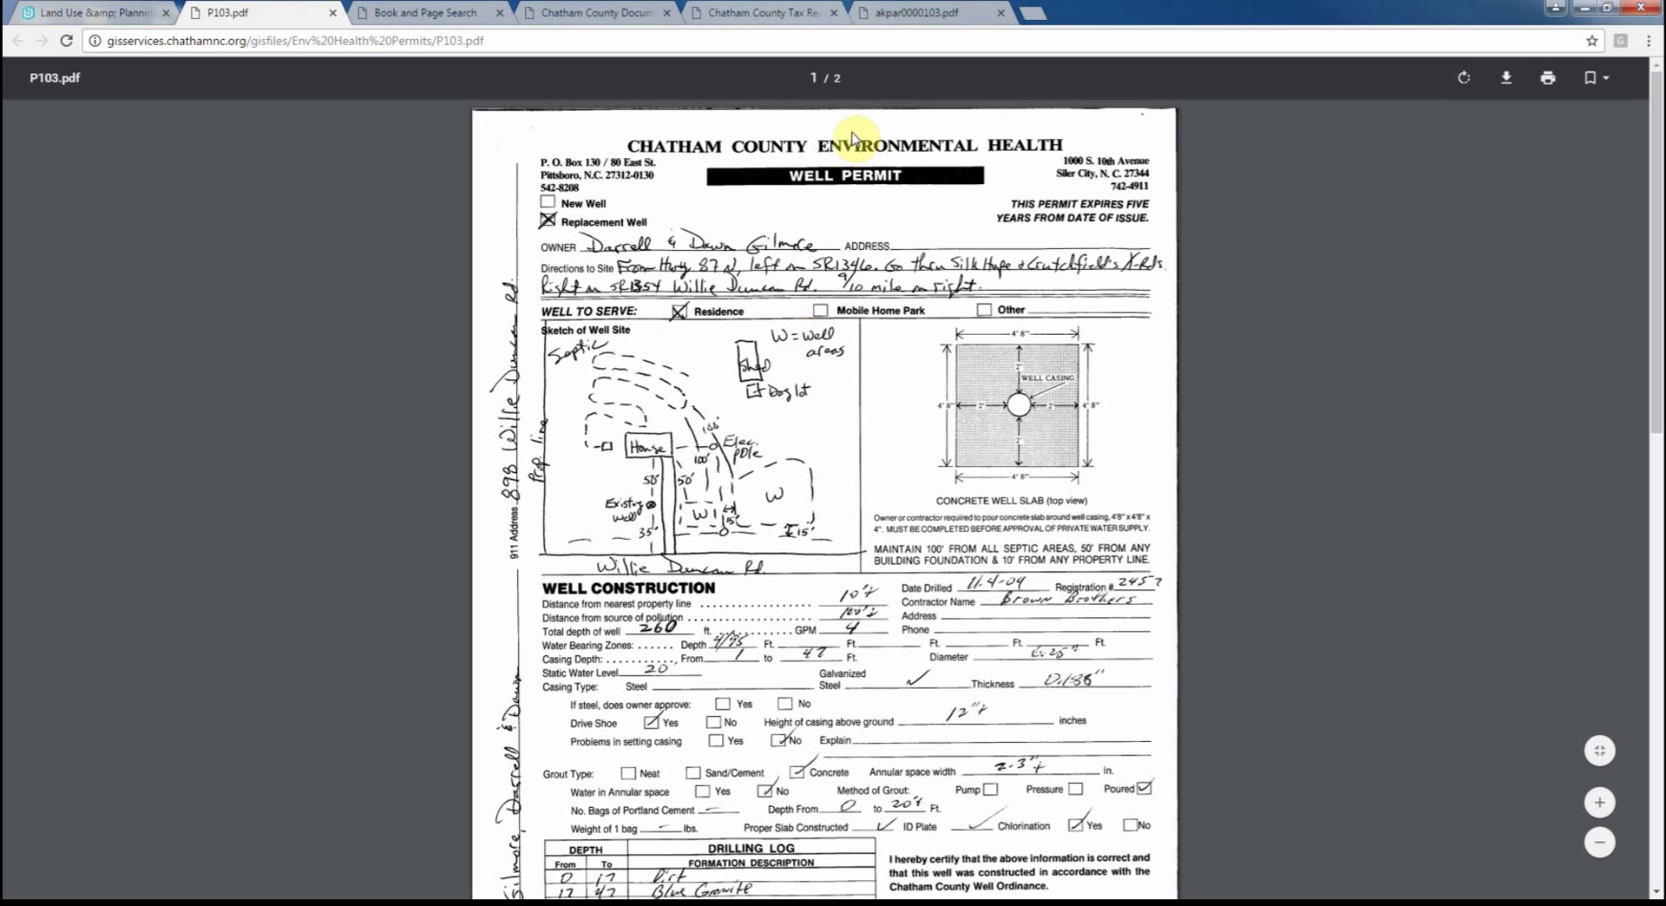
left_click(53, 12)
scroll(976, 521, "down", 2)
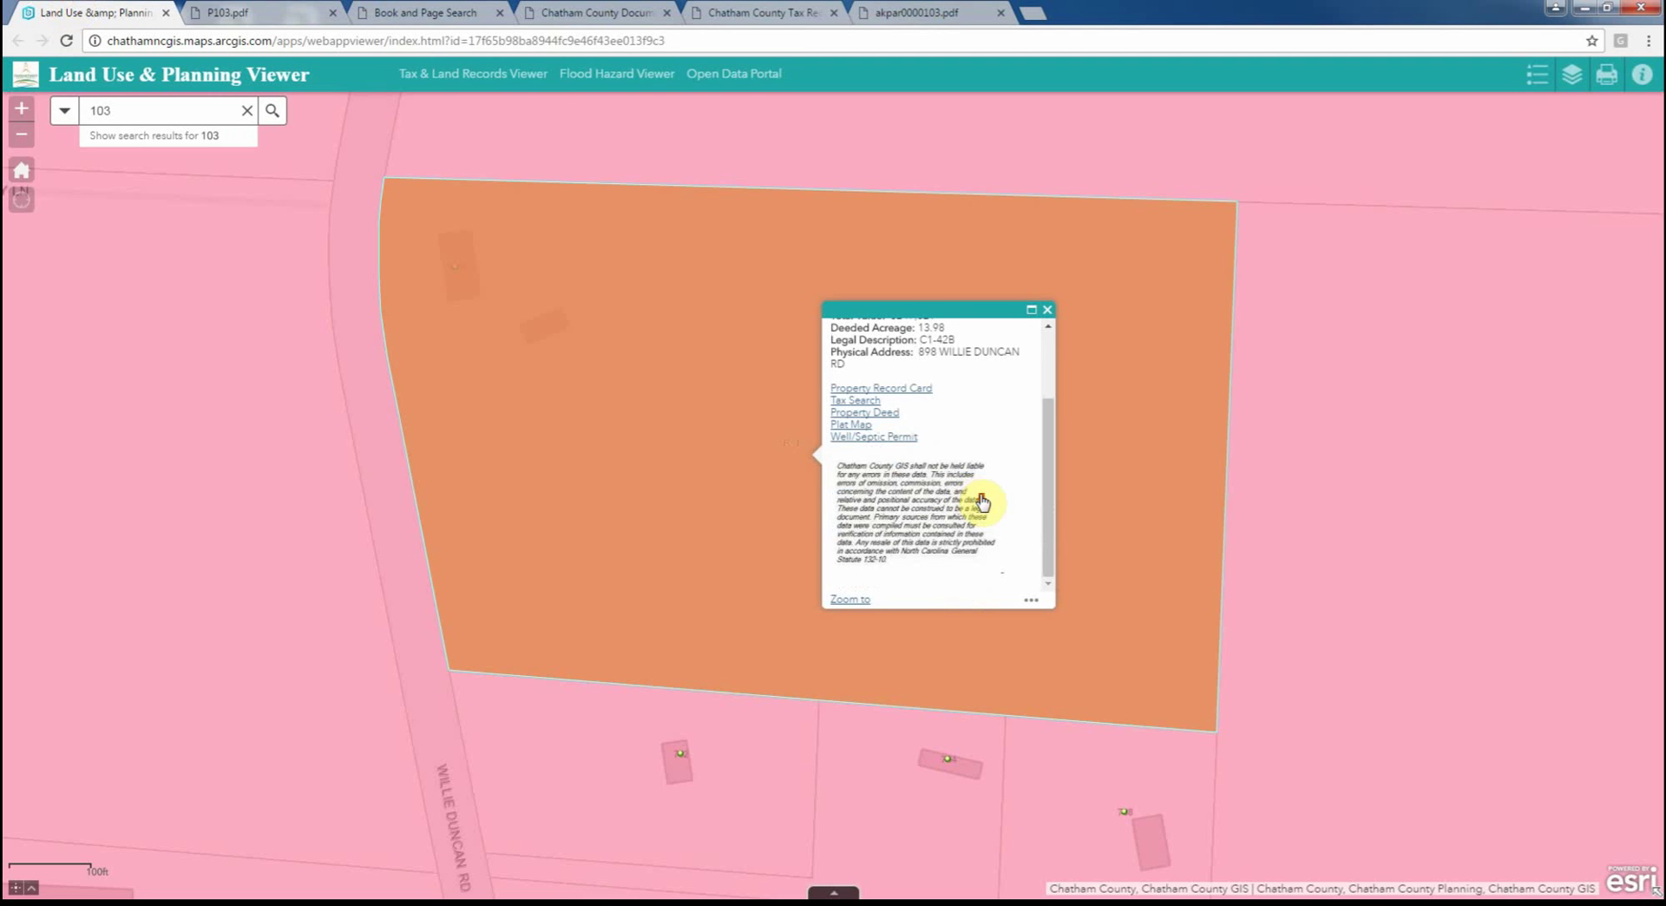
left_click(1047, 310)
Step: Zoom out and open the Residential District 1 description from the County Zoning popup
scroll(1290, 532, "down", 3)
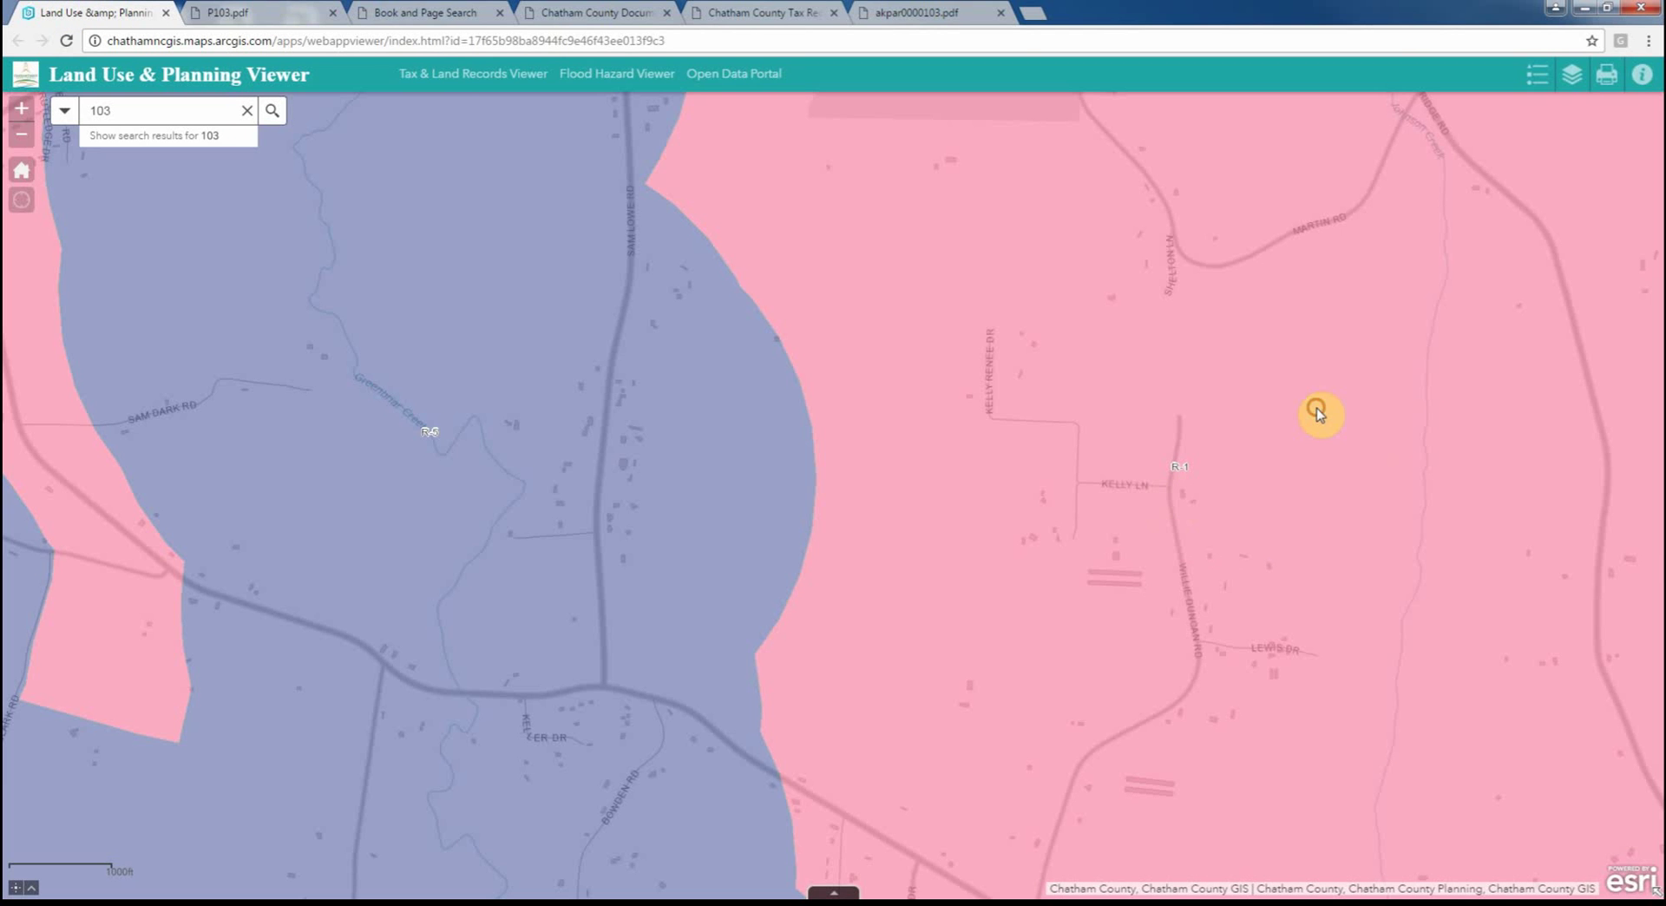
left_click(1316, 408)
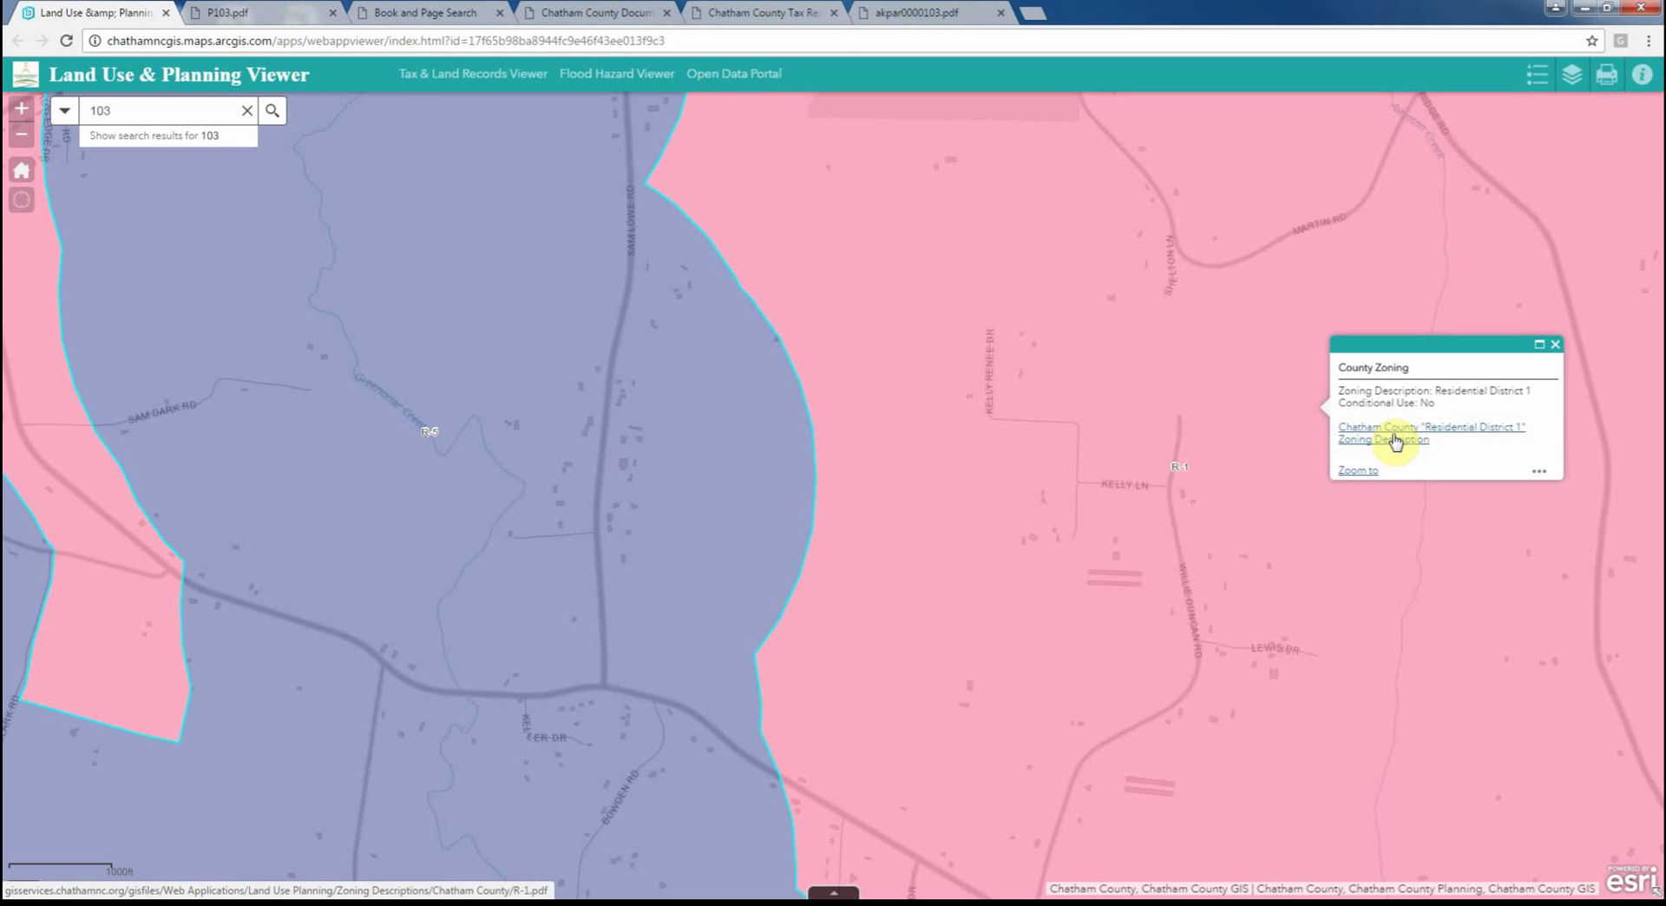
left_click(1394, 441)
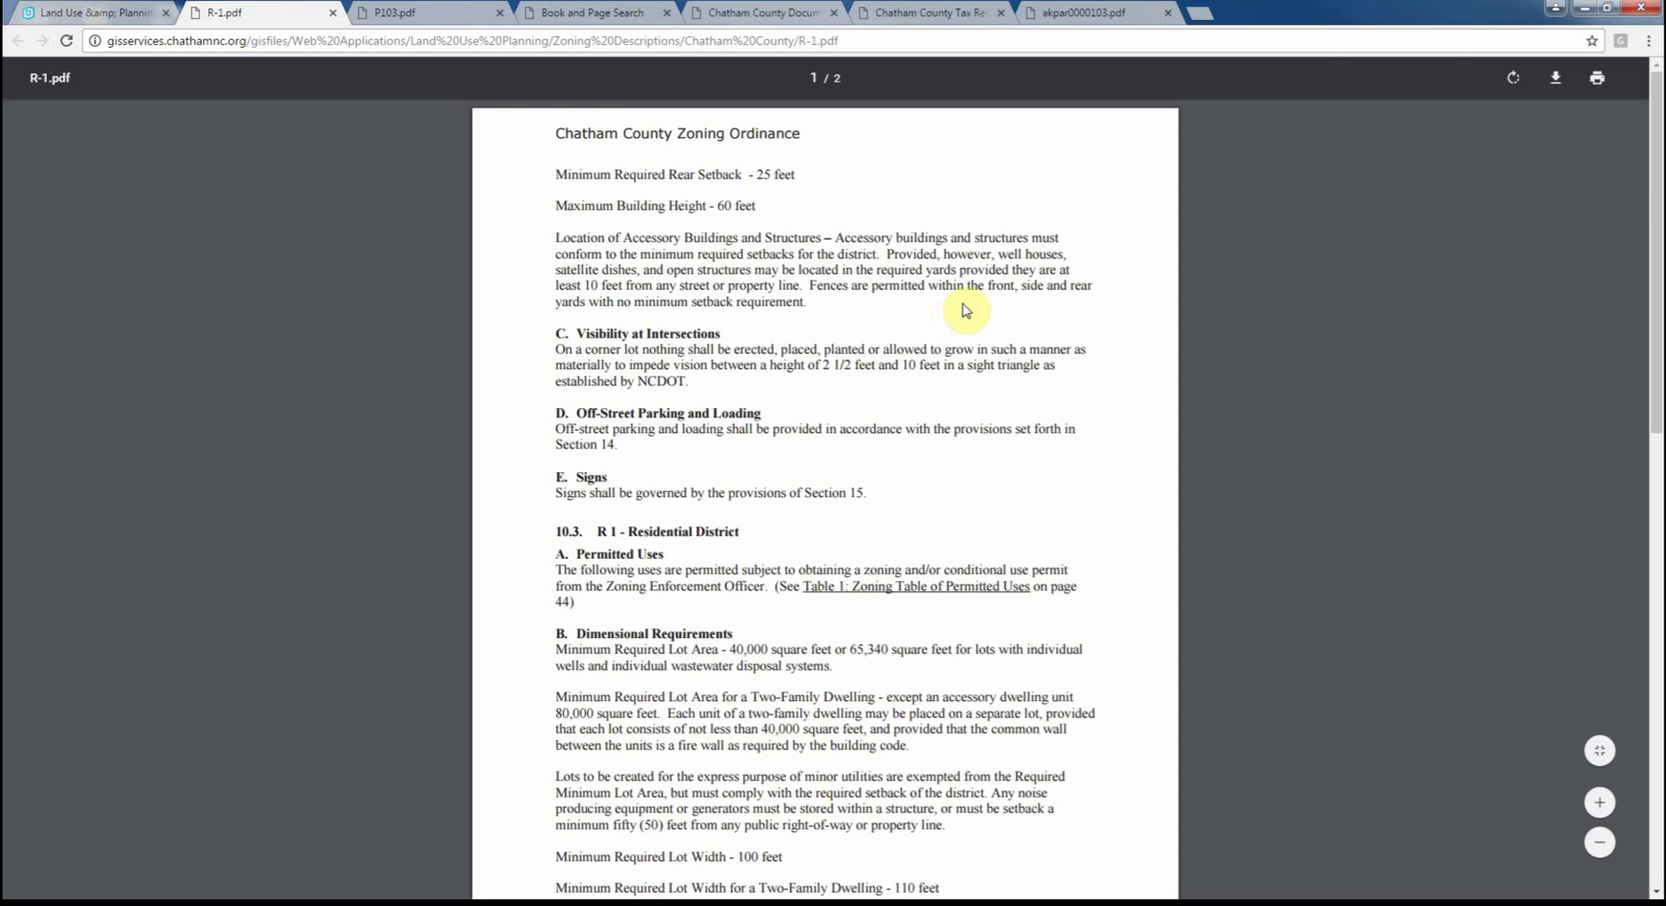
left_click(61, 13)
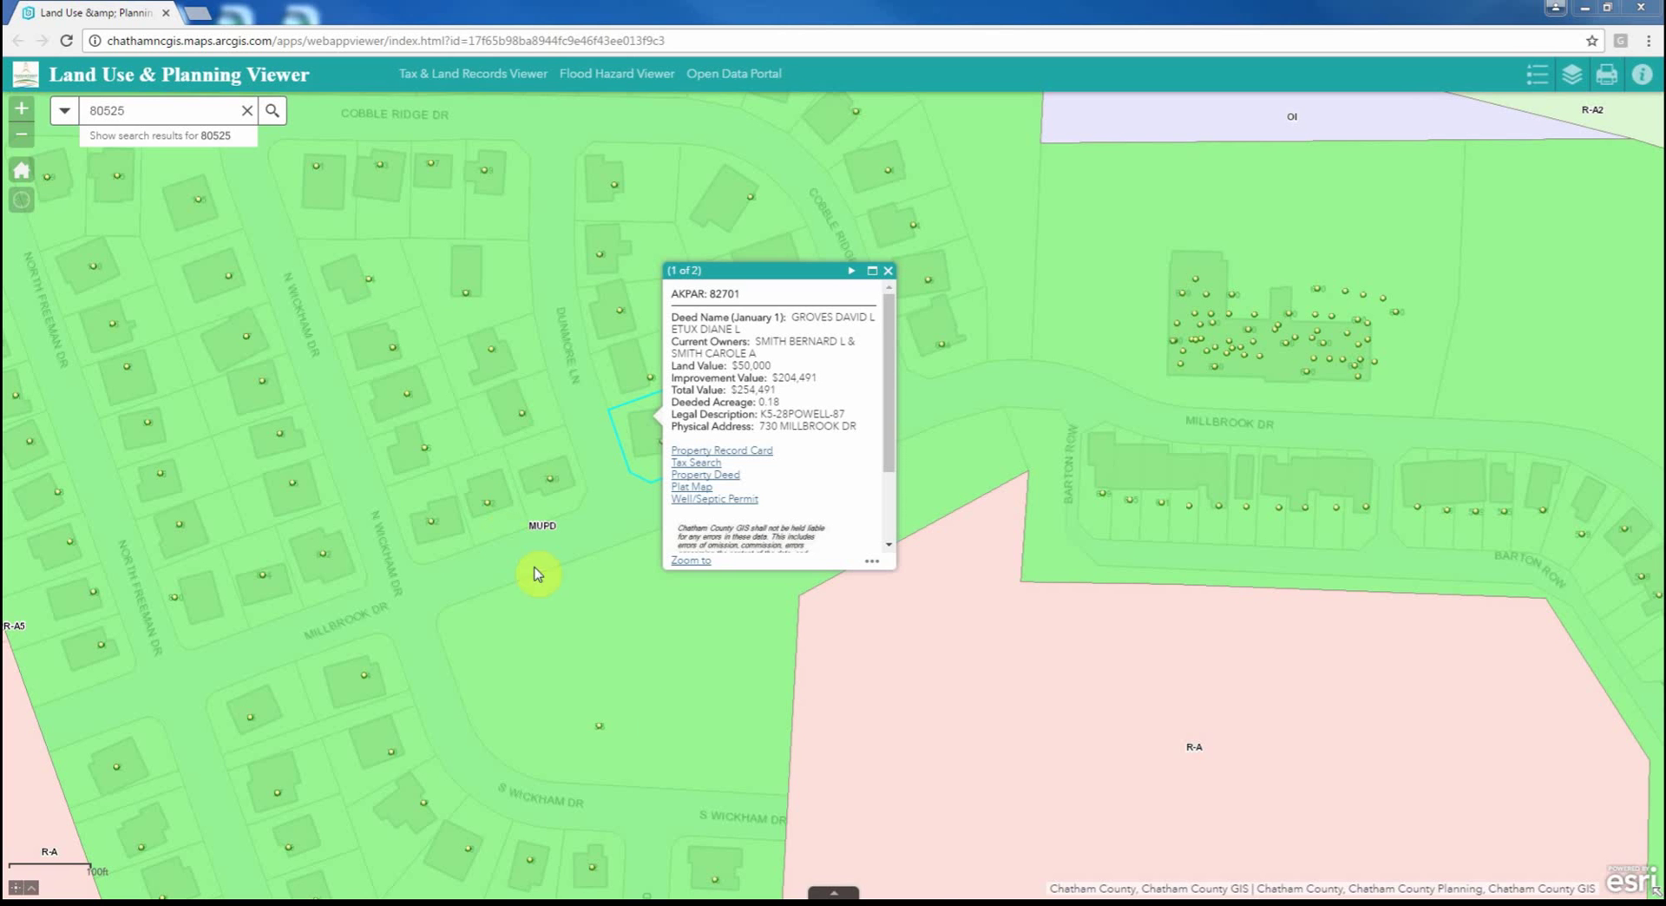
Step: Browse the Conditional Use Permits, Subdivisions, Siler City and Pittsboro Zoning tables, filtered by map extent
left_click(831, 892)
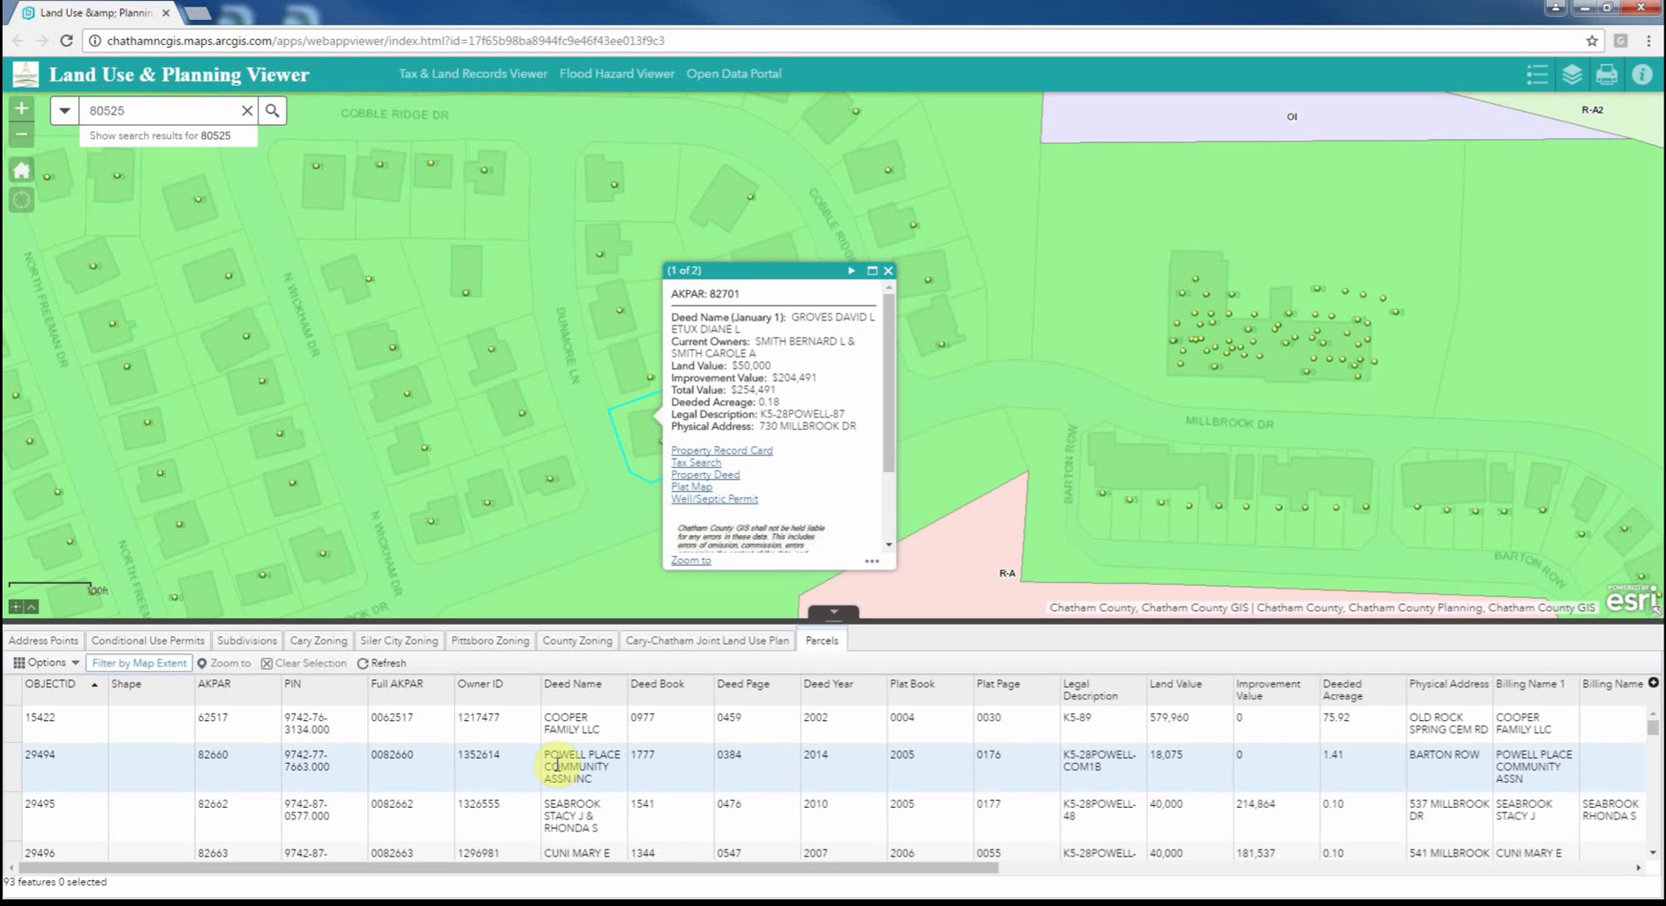
left_click(147, 640)
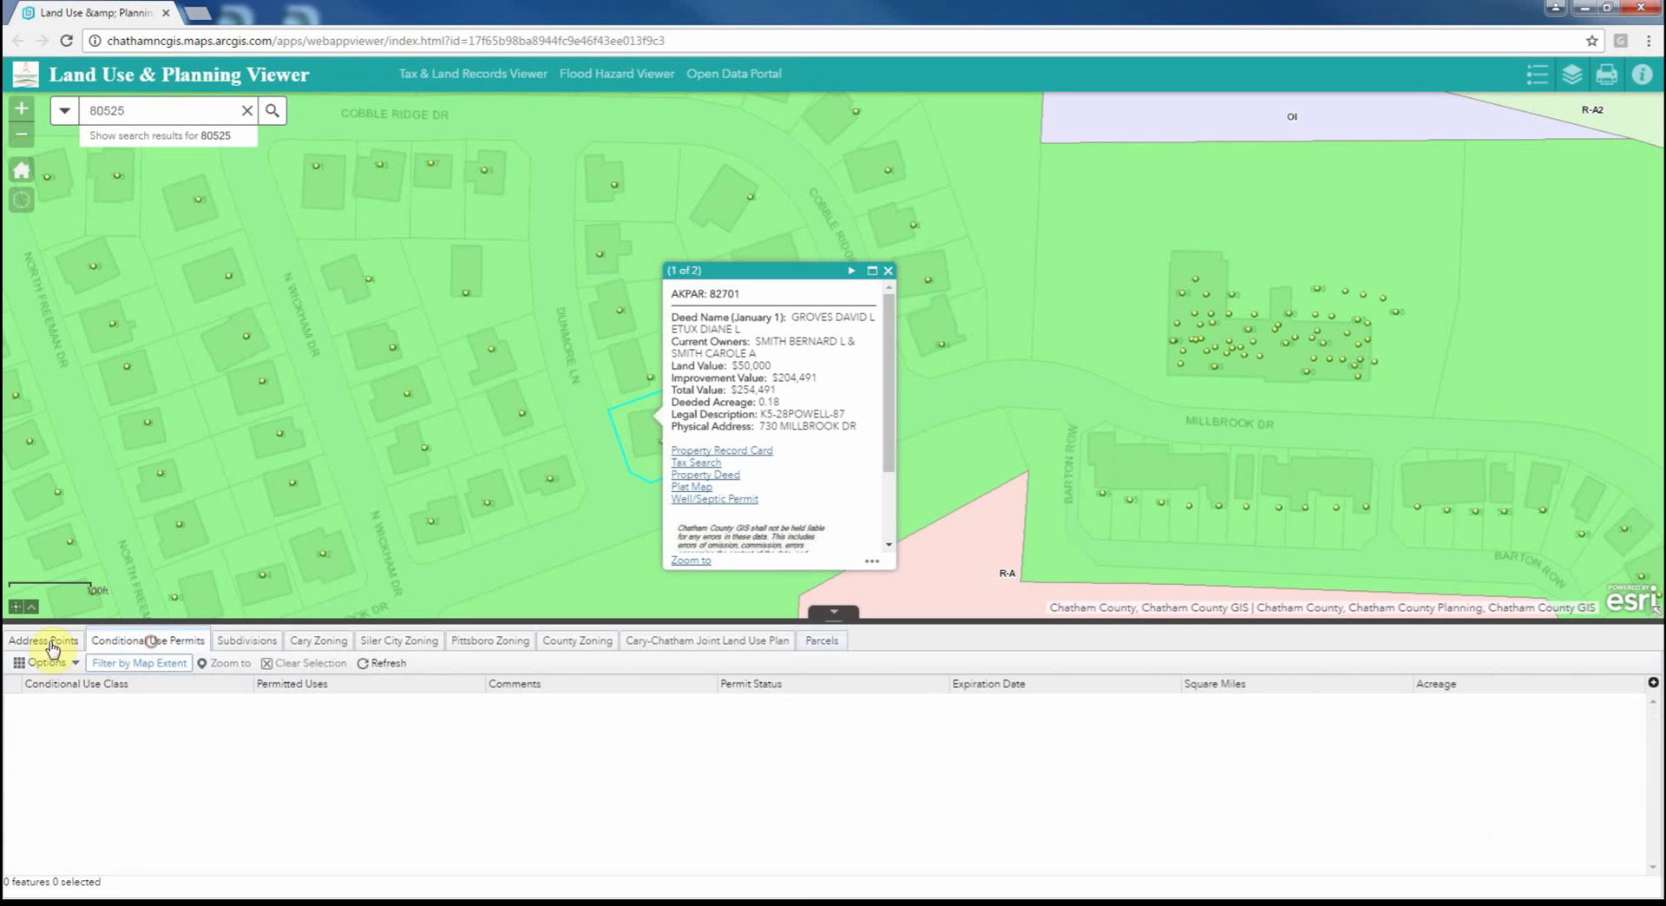
left_click(249, 641)
left_click(162, 663)
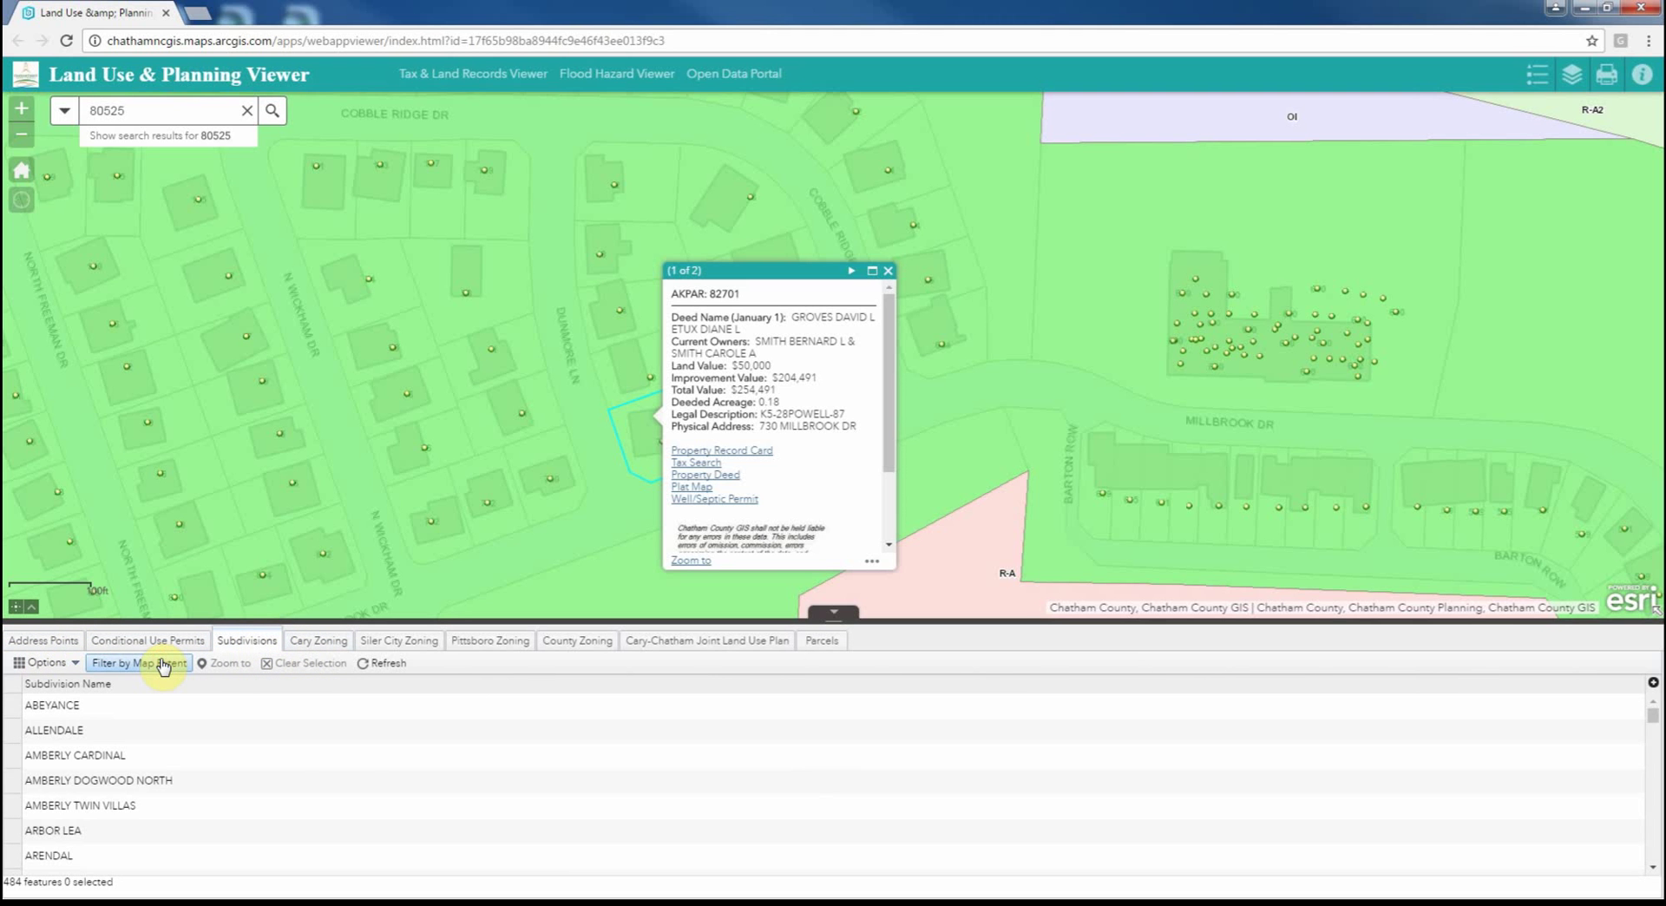
left_click(412, 644)
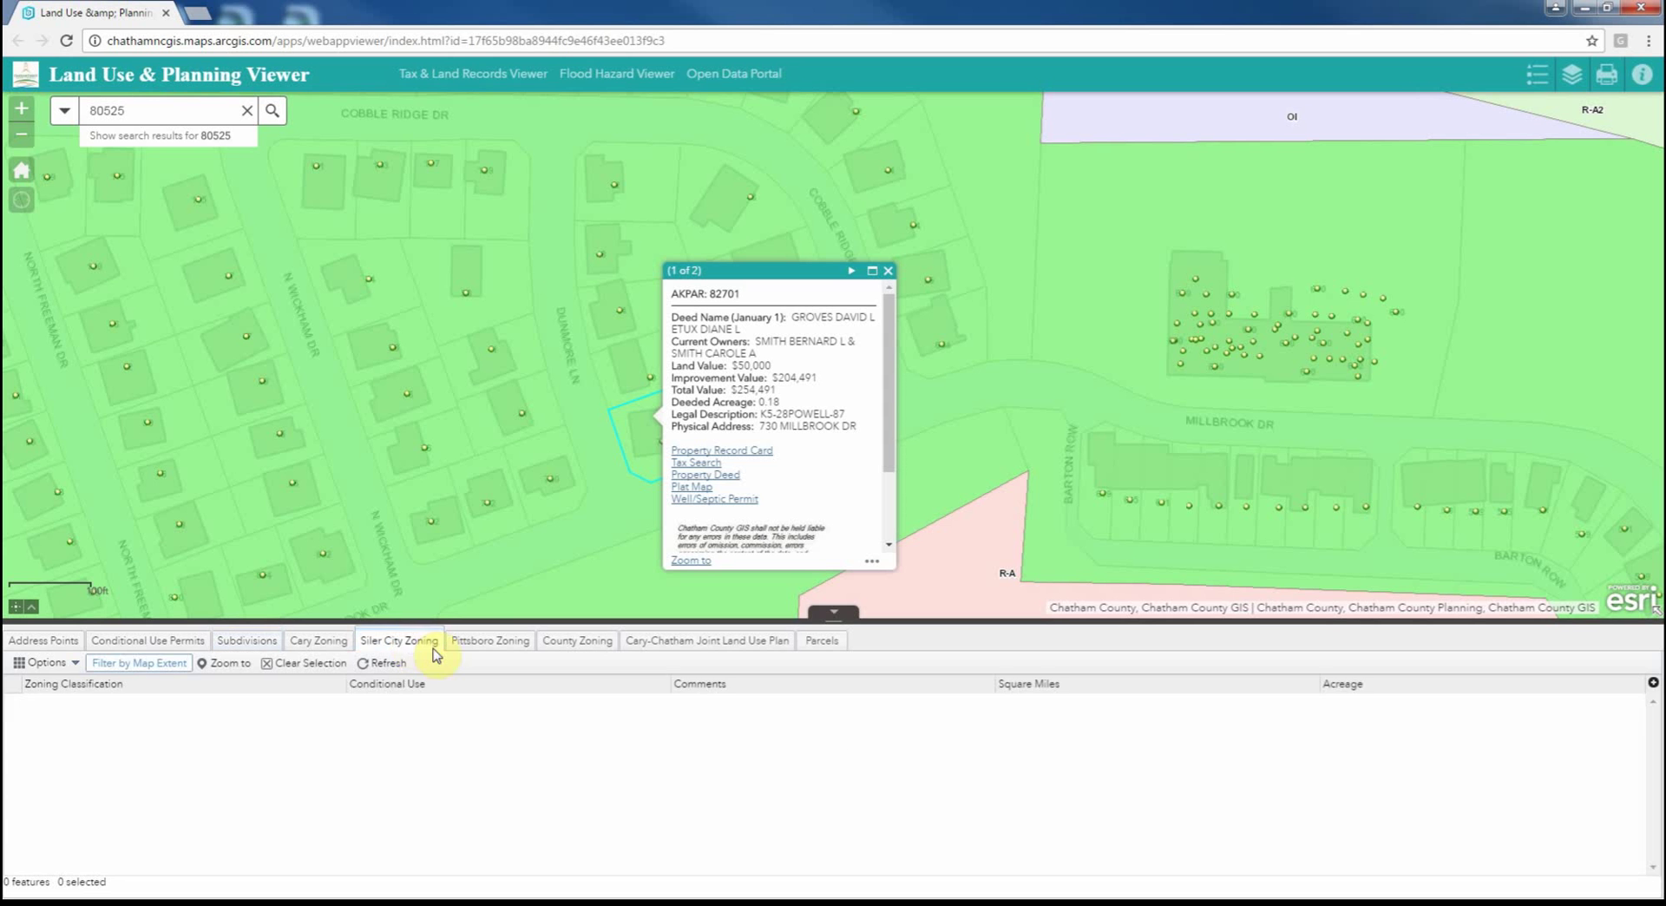
left_click(486, 640)
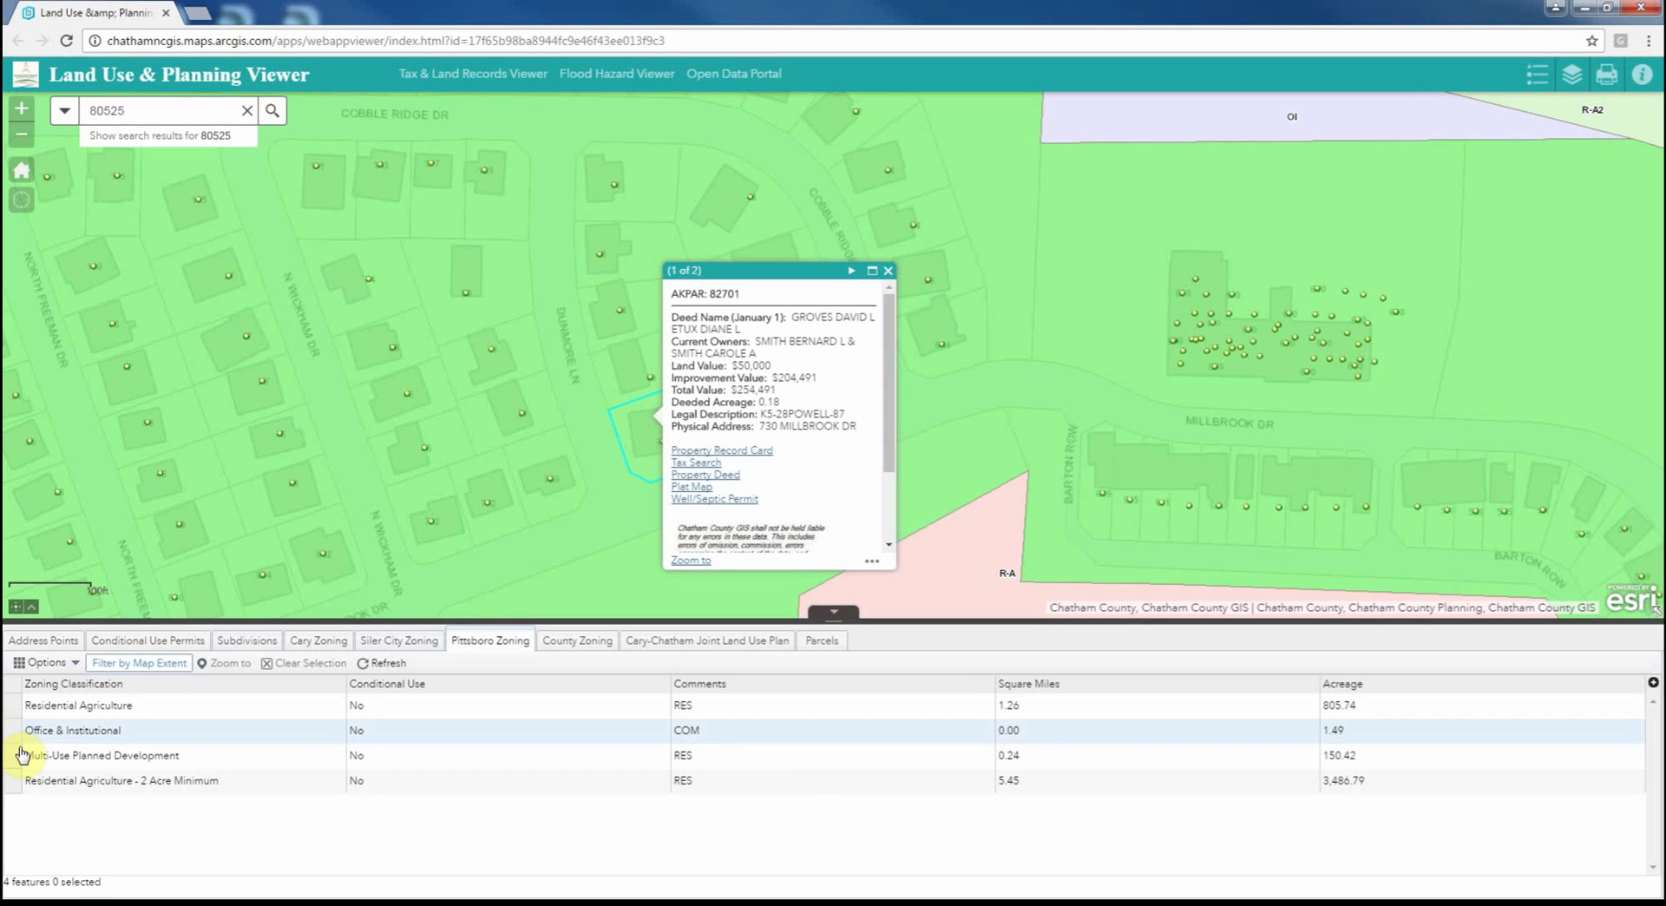
Step: Zoom to the Multi-Use Planned Development record and export Pittsboro Zoning to CSV
left_click(33, 756)
left_click(223, 664)
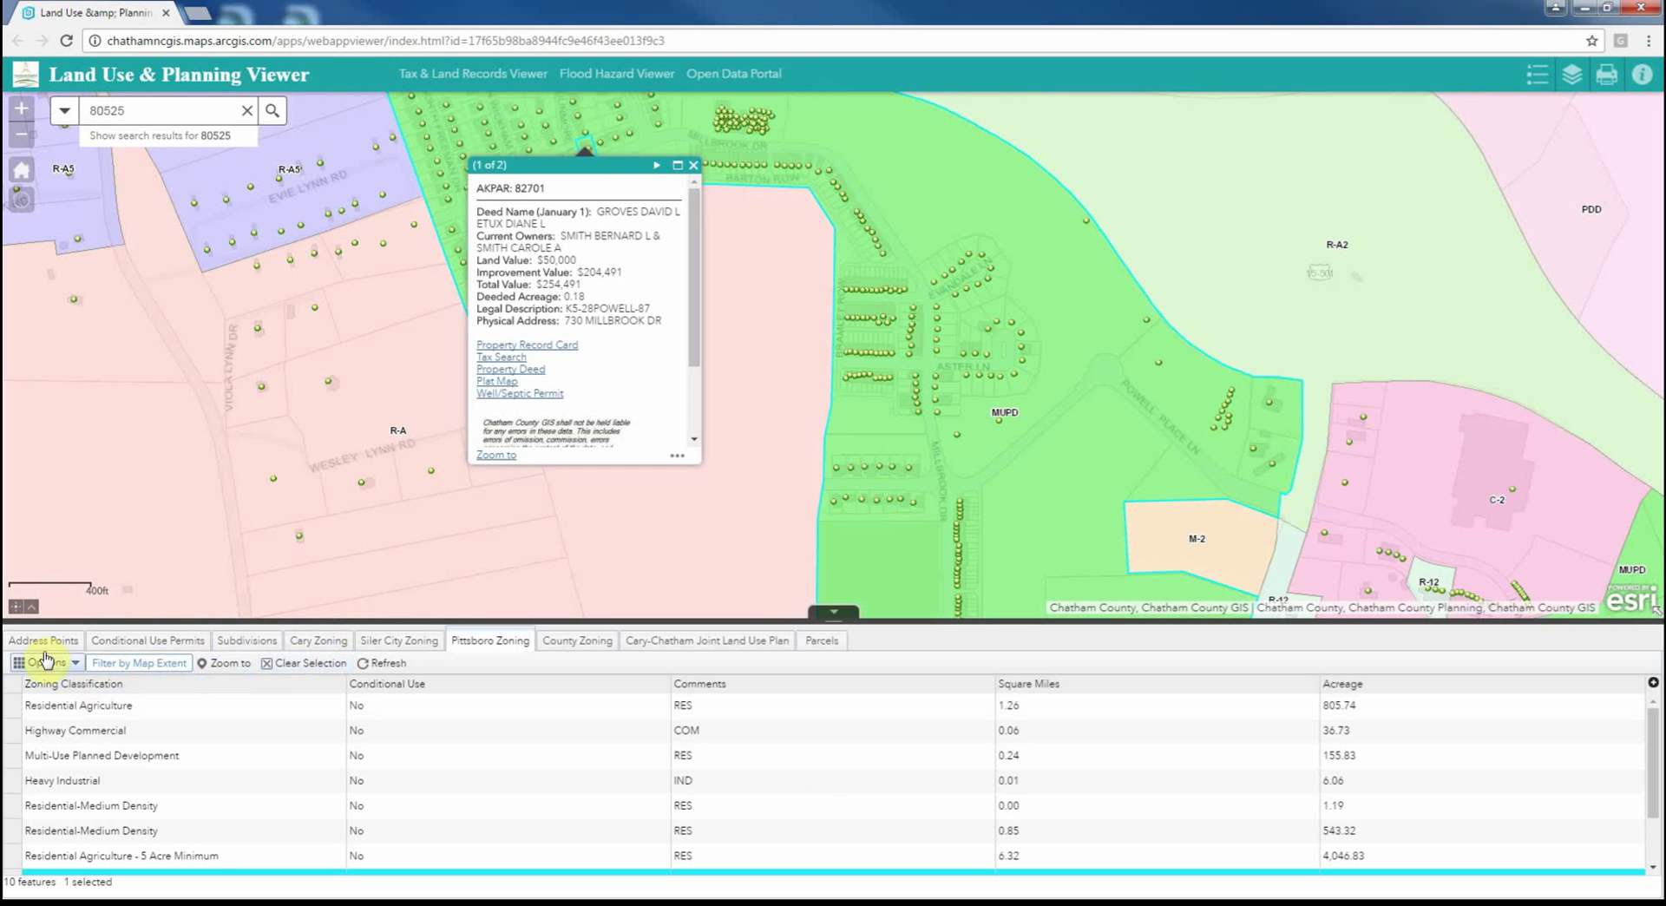
left_click(47, 665)
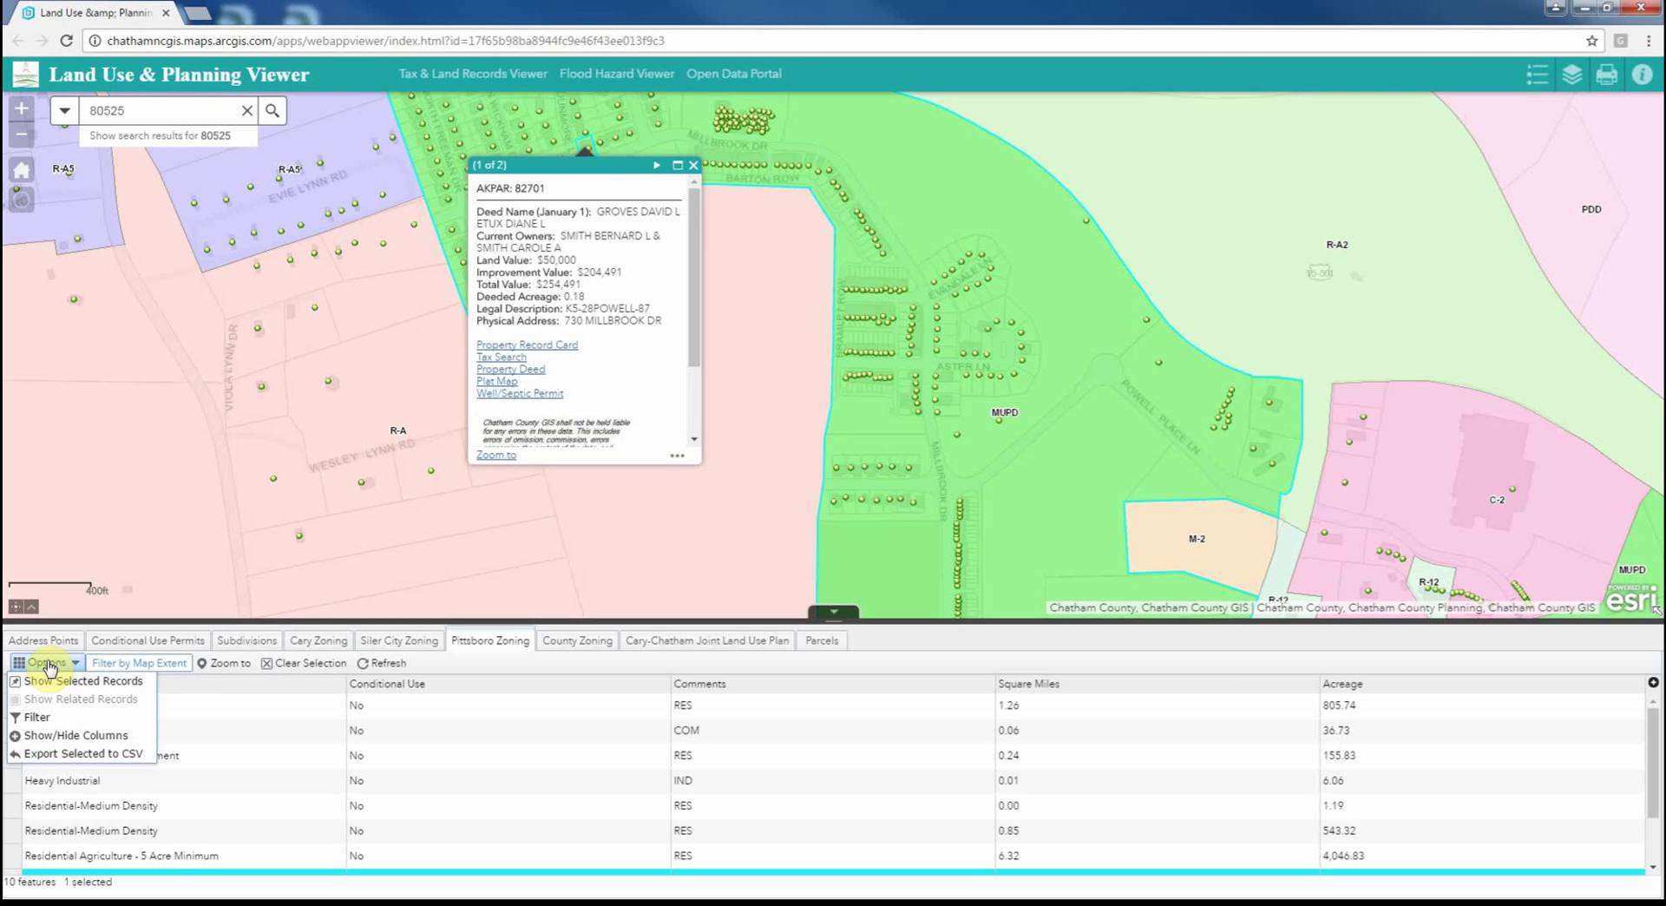
left_click(75, 756)
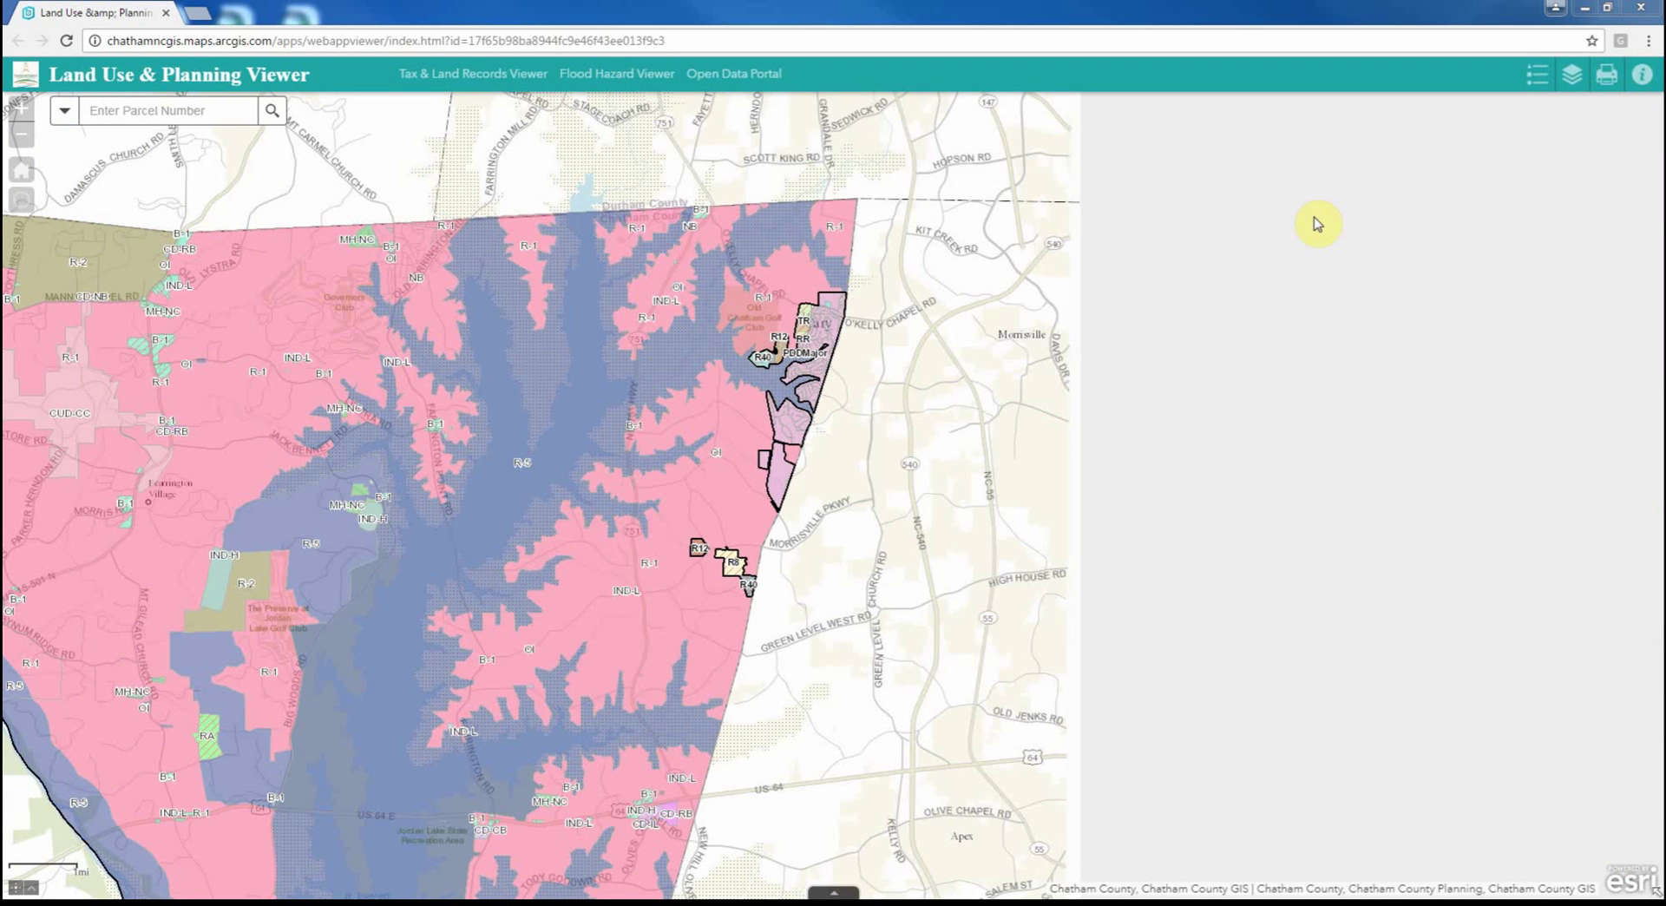
Step: Turn off Cary and County Zoning, turn on Cary-Chatham Joint Land Use Plan and Rural Buffer Zone, then show the Legend
left_click(1574, 80)
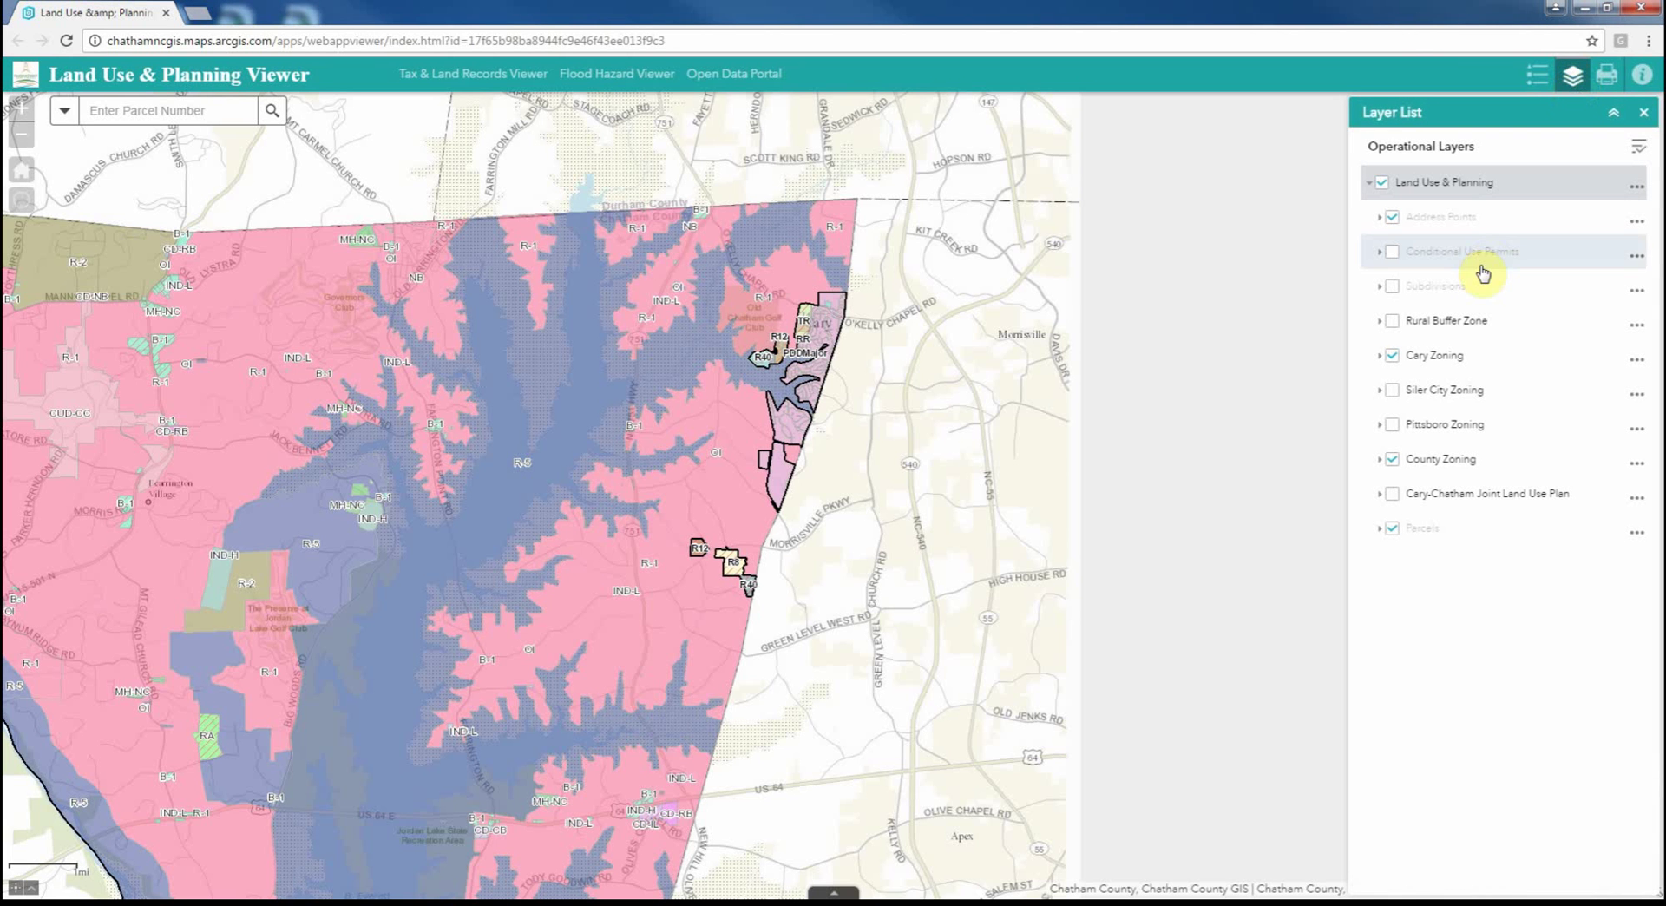
left_click(1393, 356)
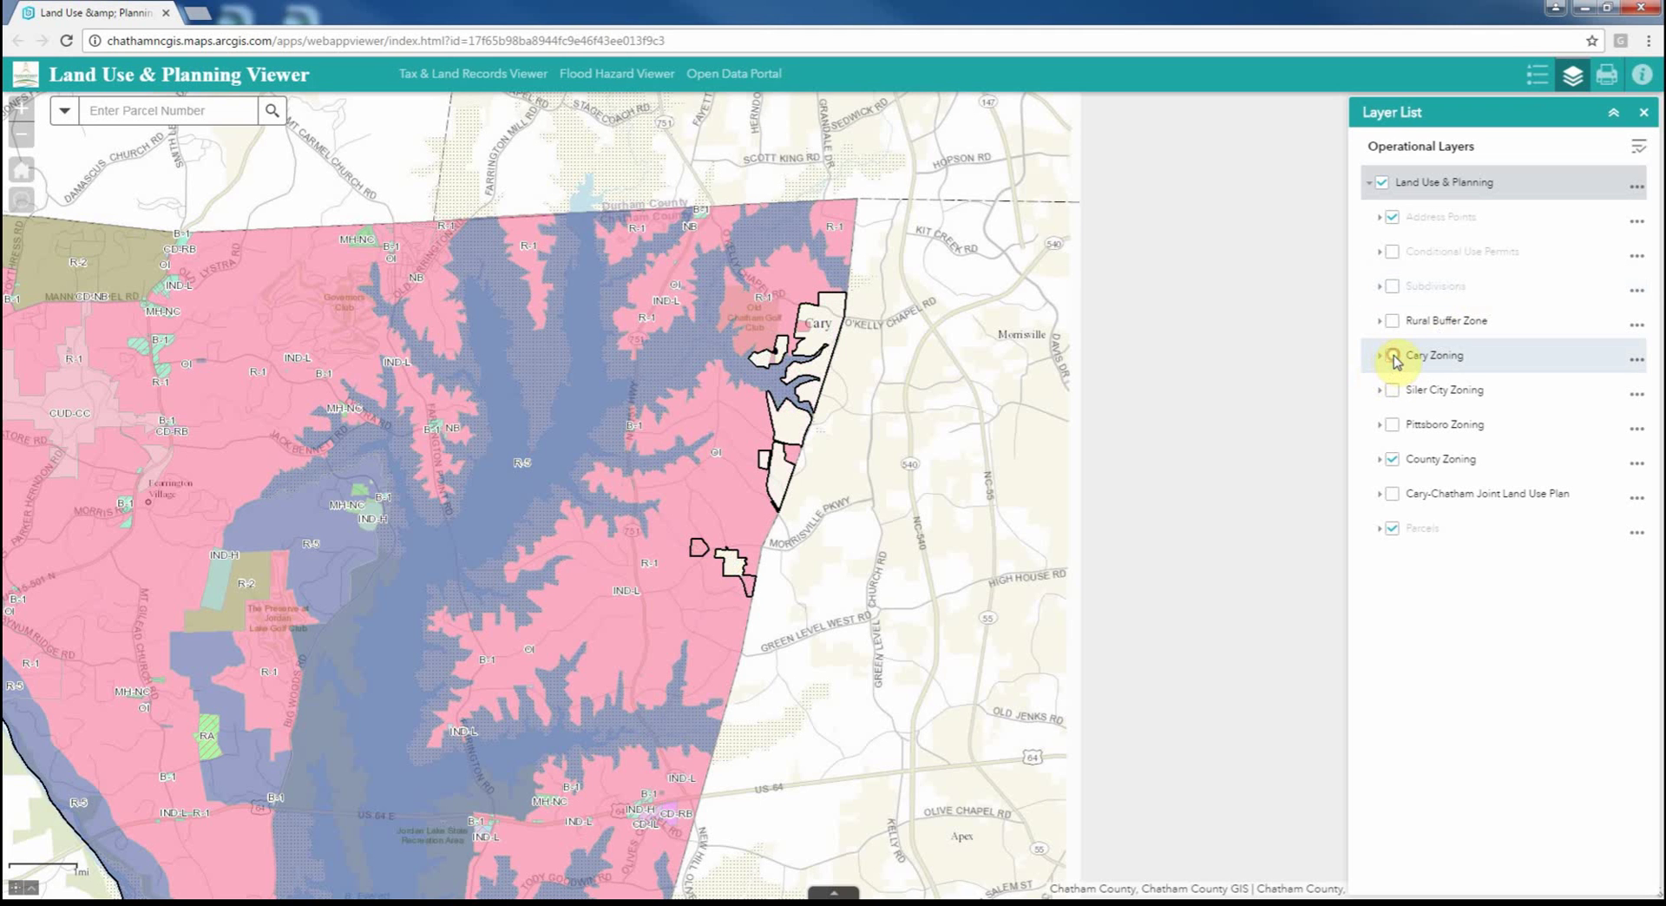
left_click(1392, 461)
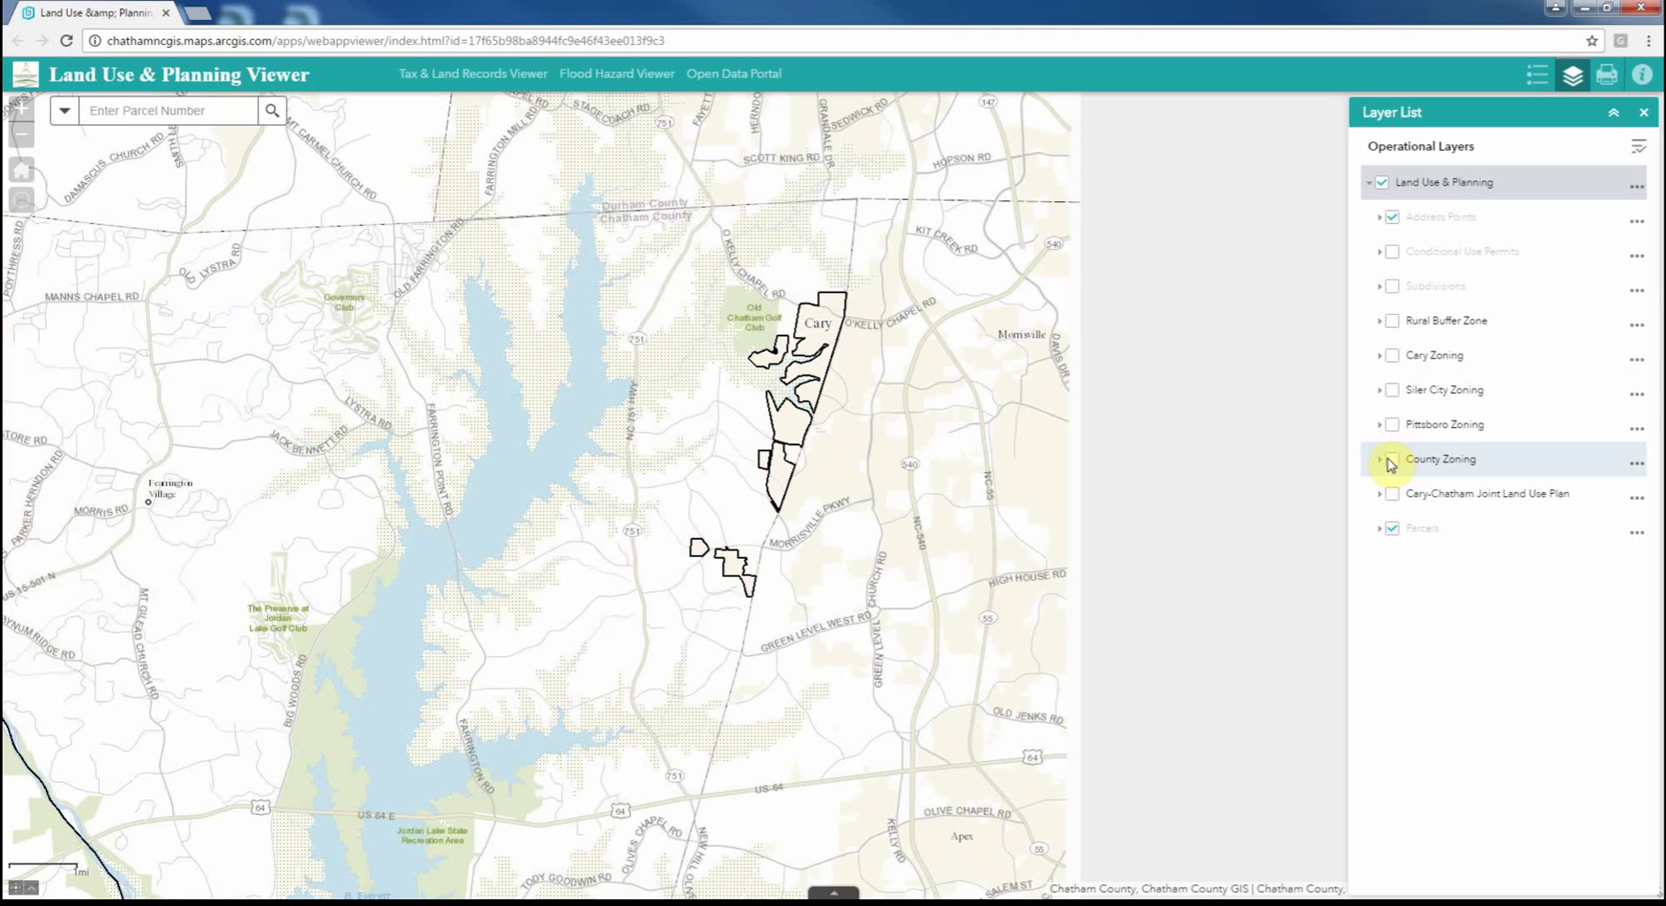
left_click(1393, 495)
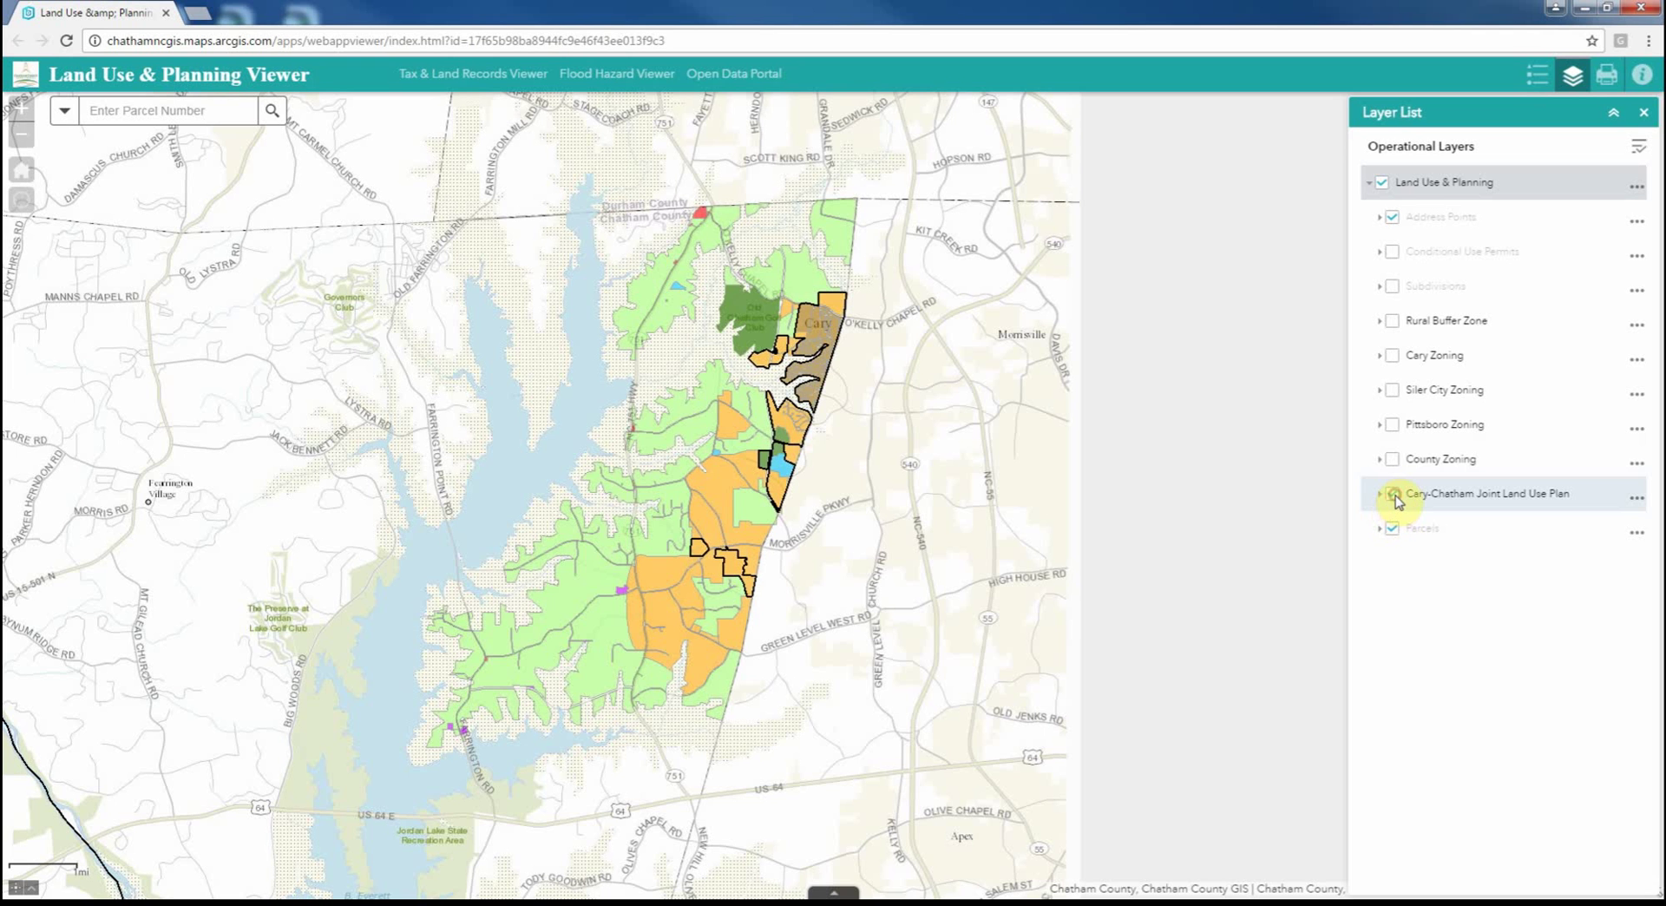
left_click(1393, 322)
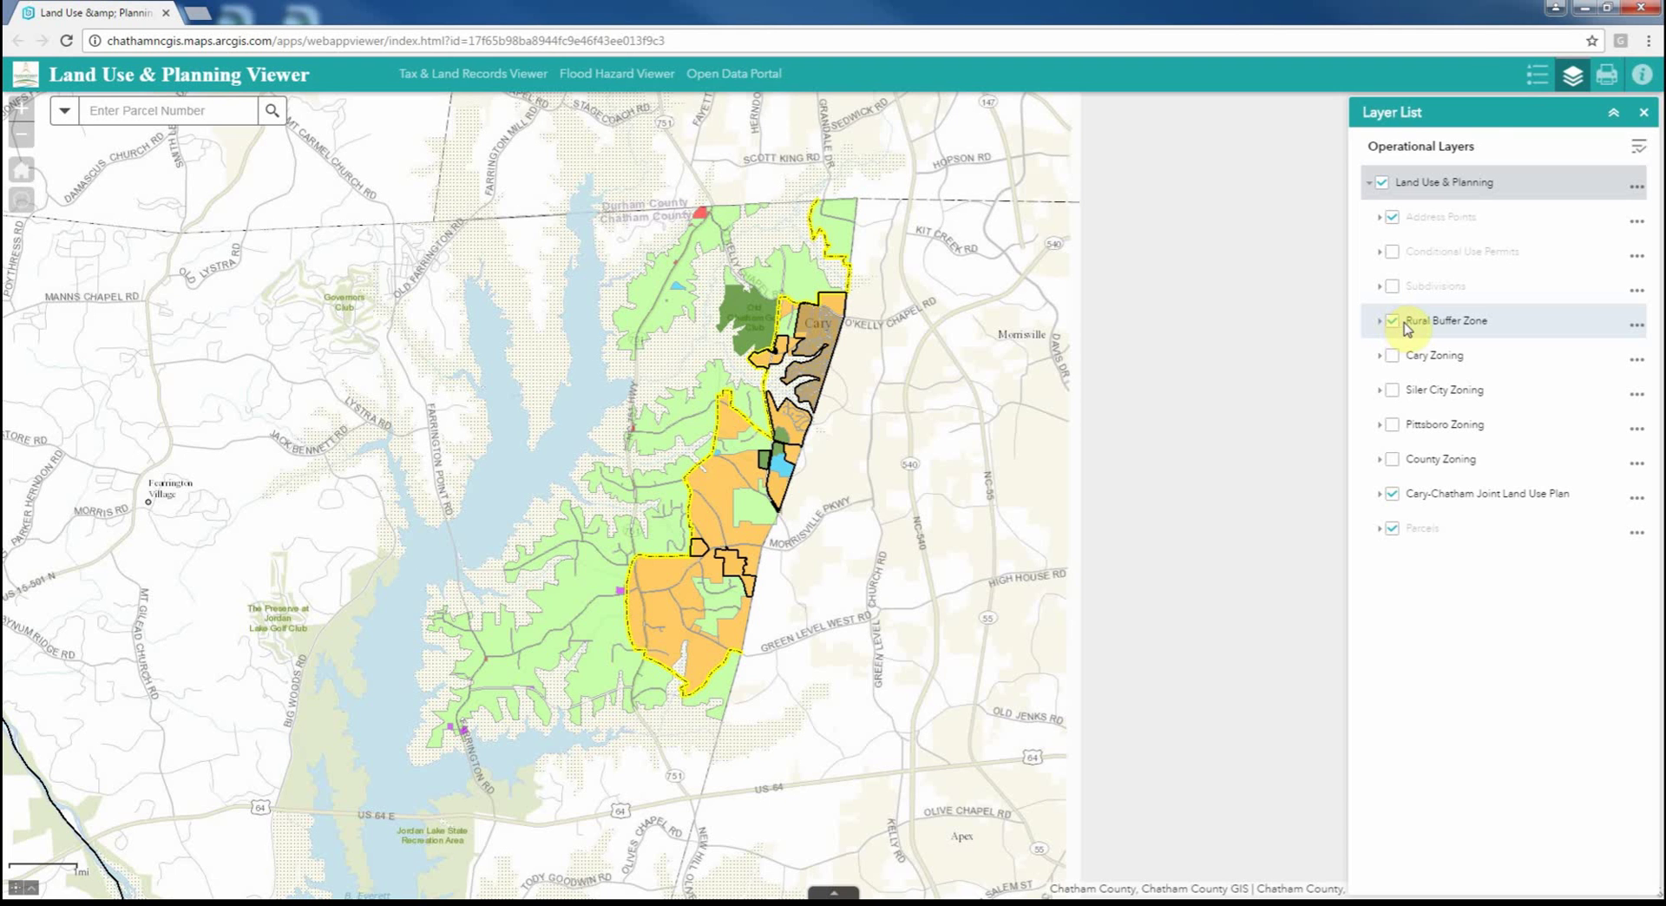
left_click(1570, 74)
left_click(1536, 76)
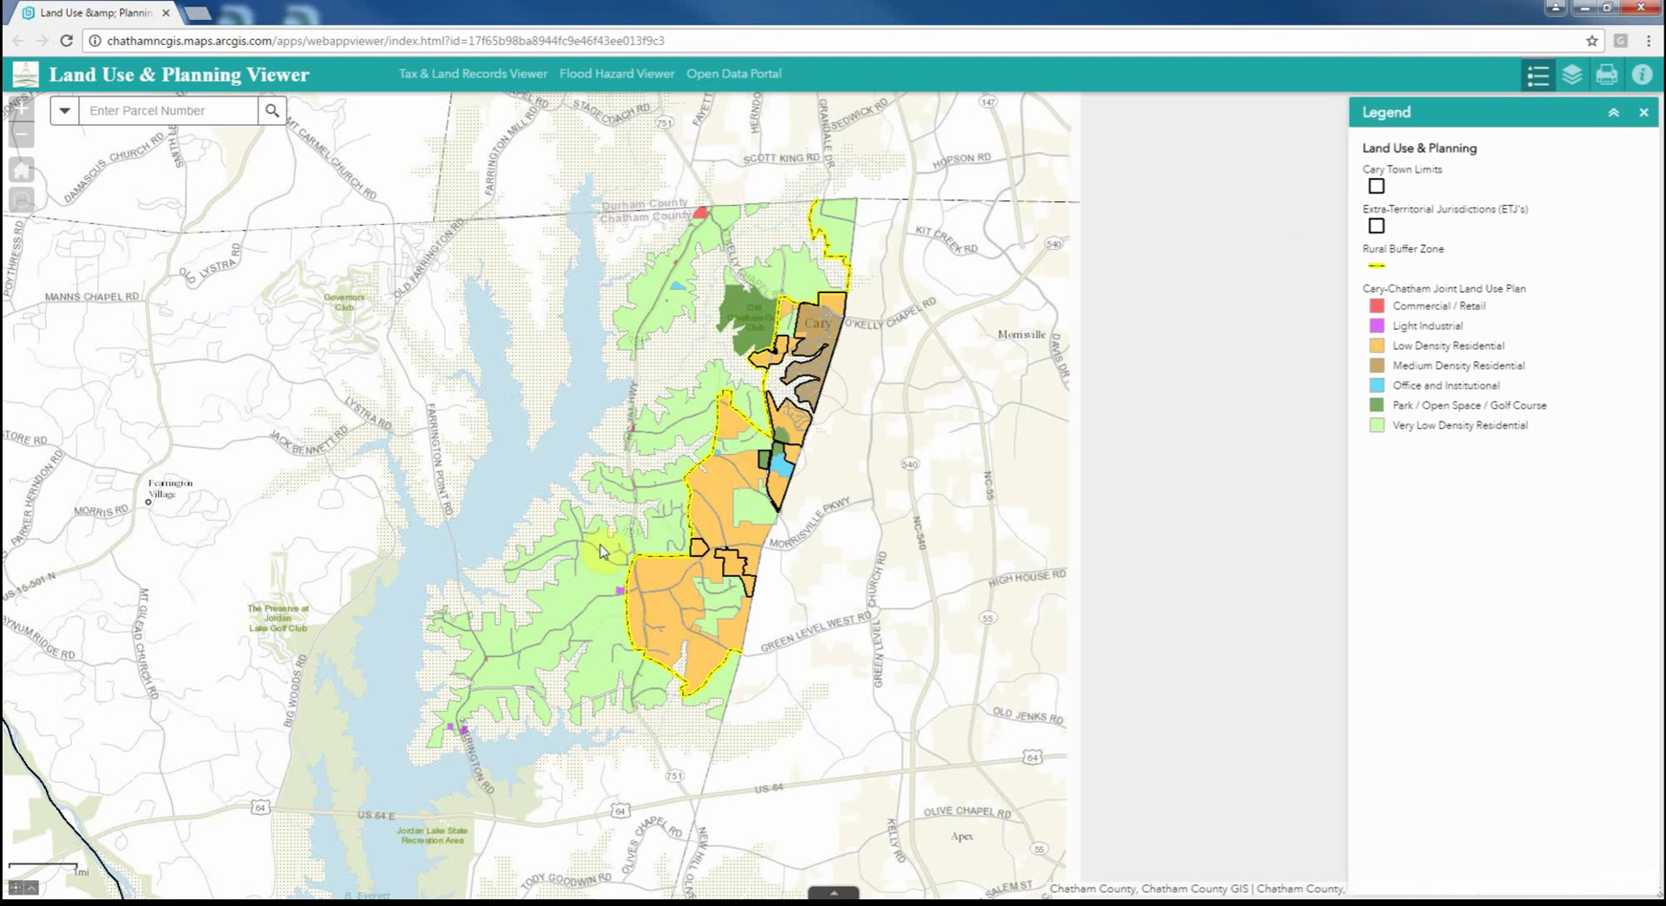
Step: Zoom into the Low Density Residential subdivision around Albion Pl to show address points and parcels
scroll(775, 434, "up", 1)
scroll(774, 433, "up", 1)
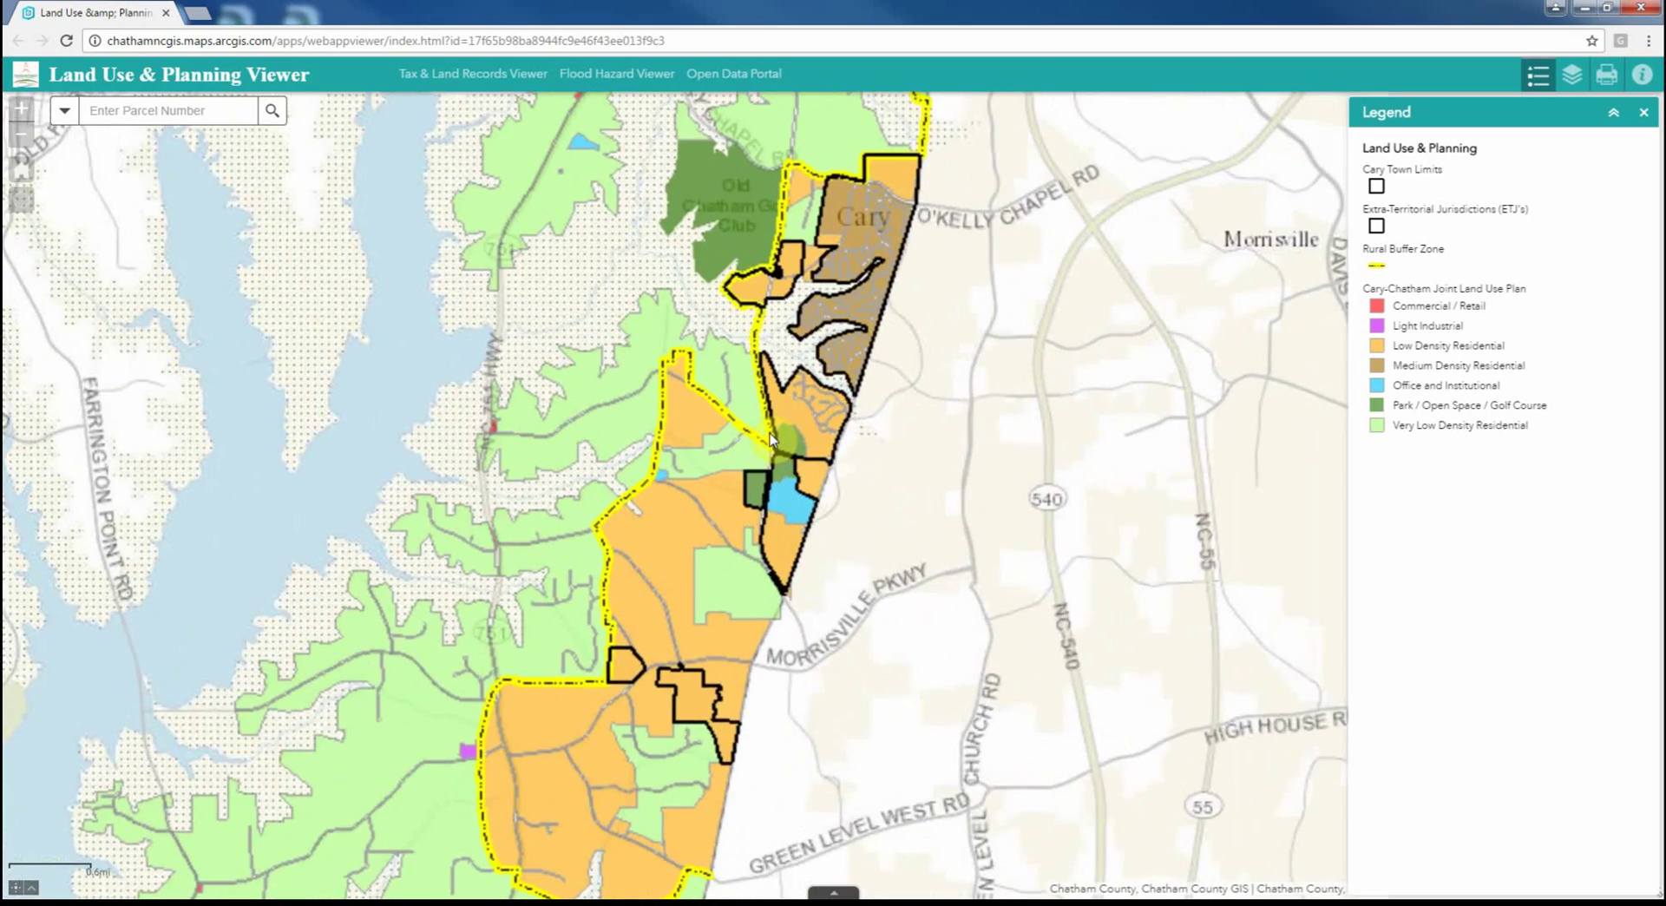
scroll(793, 424, "up", 1)
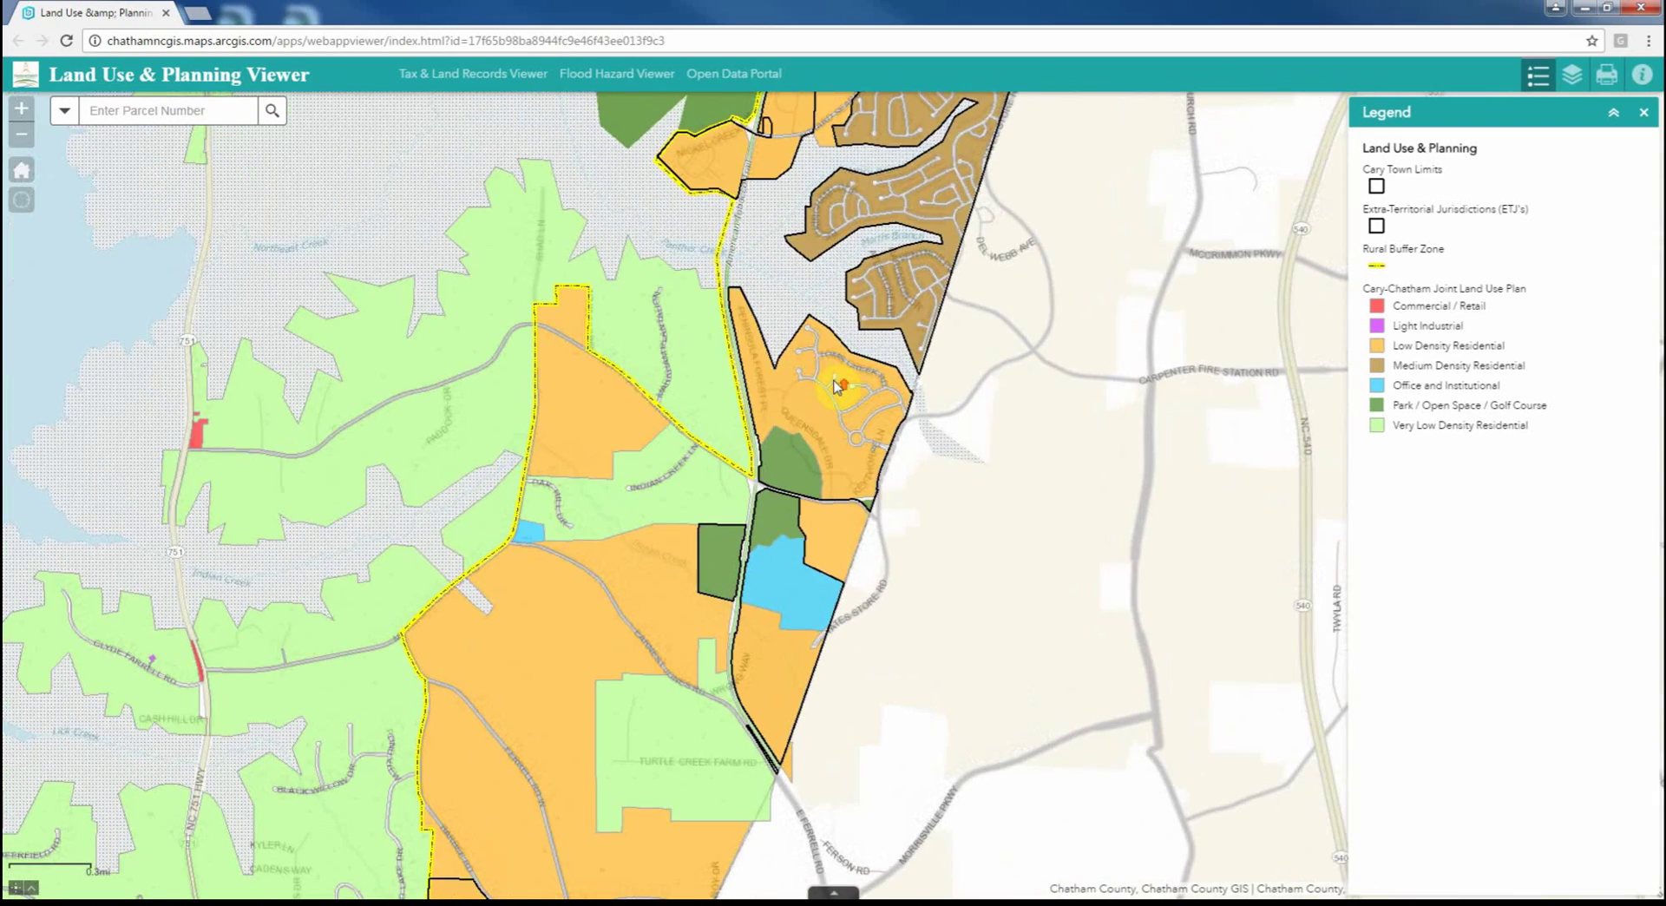
scroll(837, 380, "up", 1)
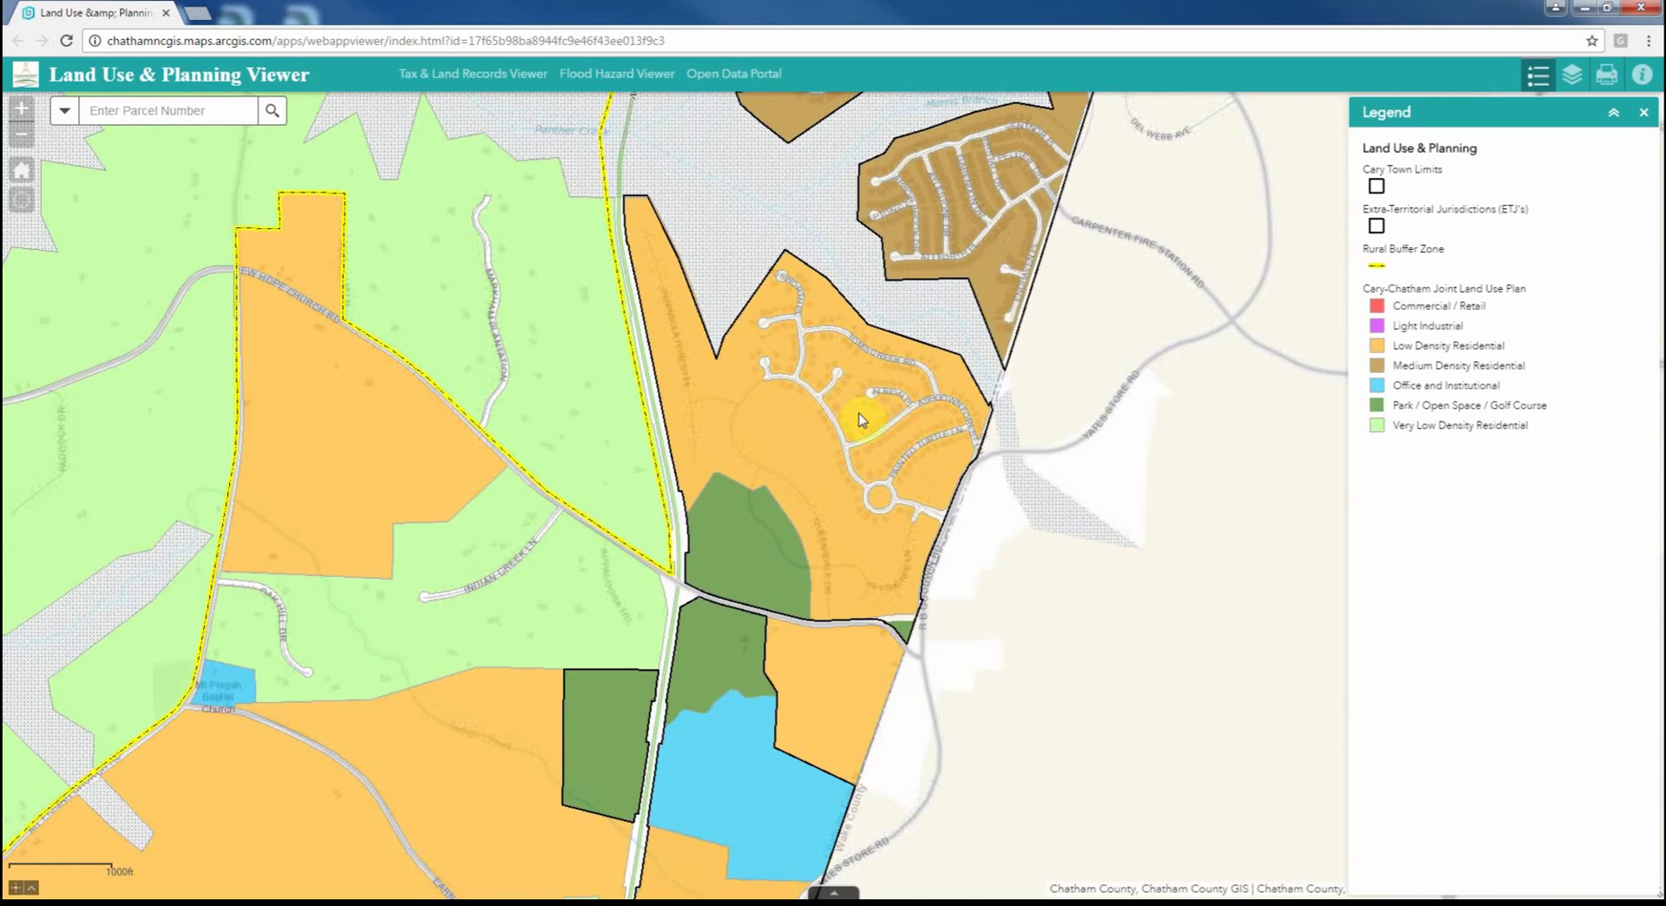
scroll(866, 411, "up", 1)
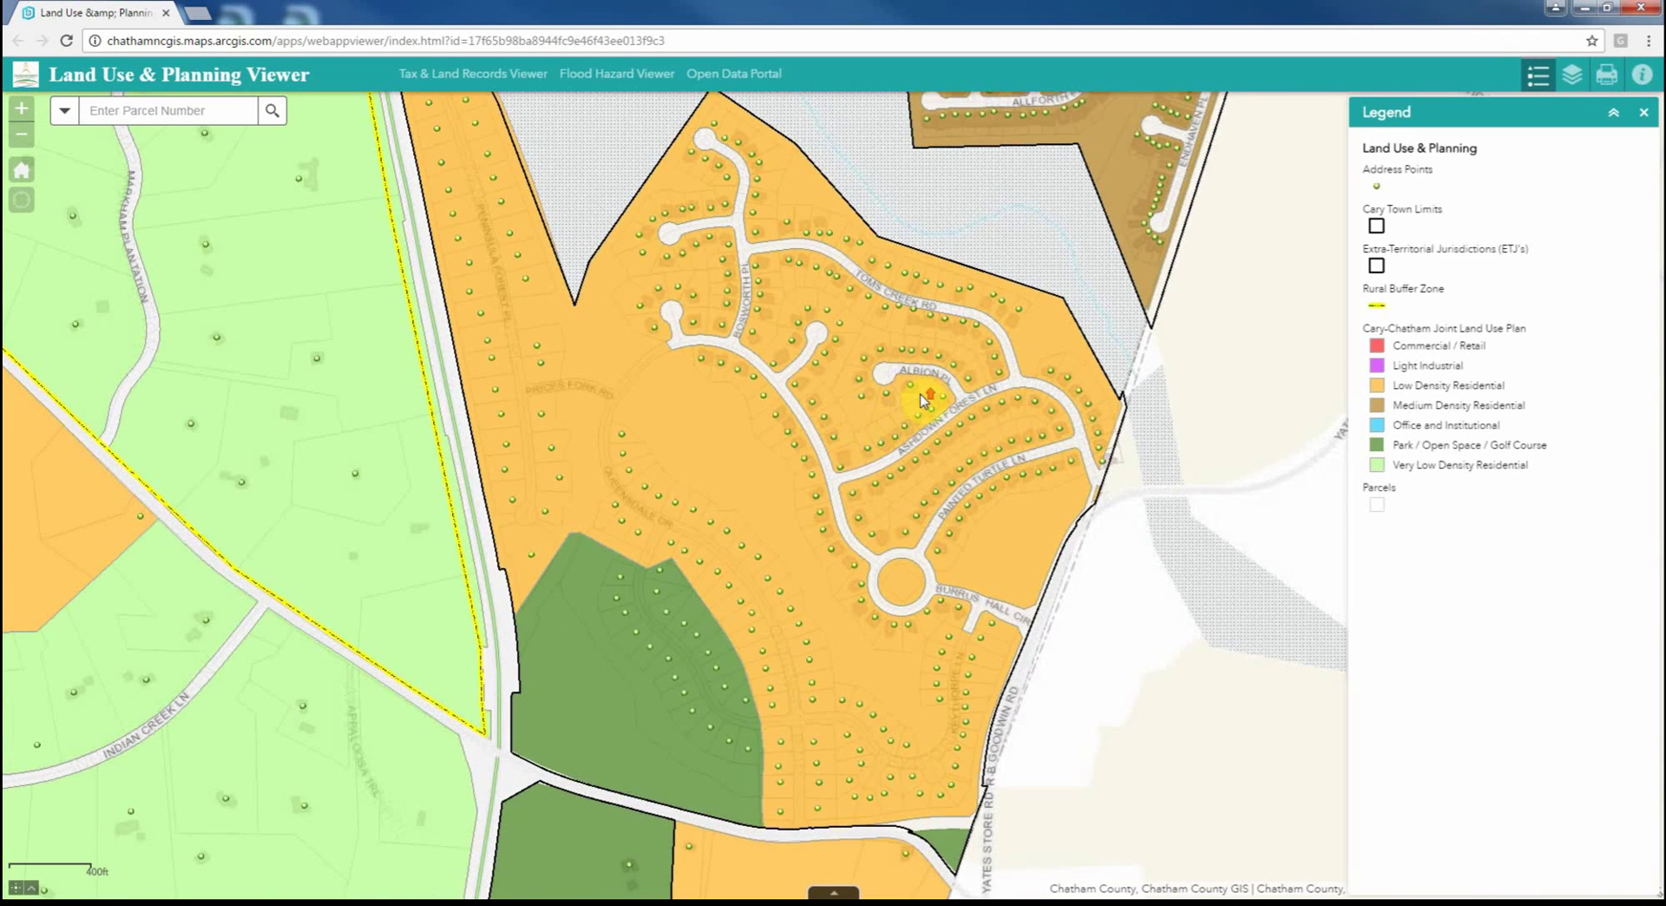
double_click(925, 399)
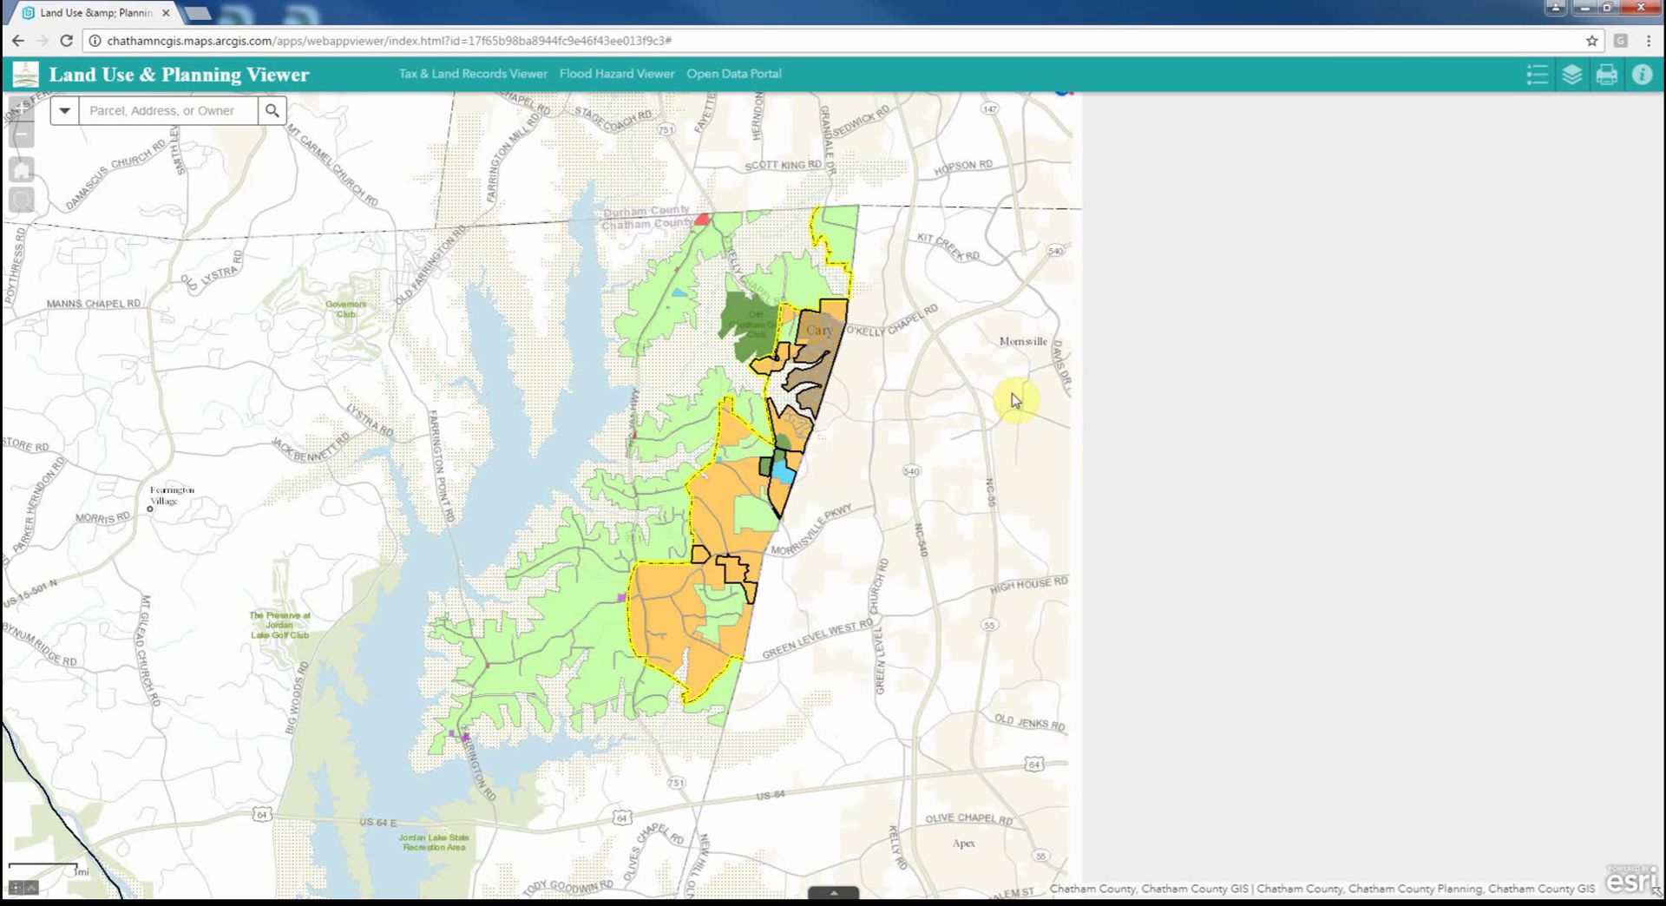
Step: Show the print settings with Advanced options: 8.5 X 11 Landscape PDF, 670×500 px, 96 DPI
left_click(1602, 78)
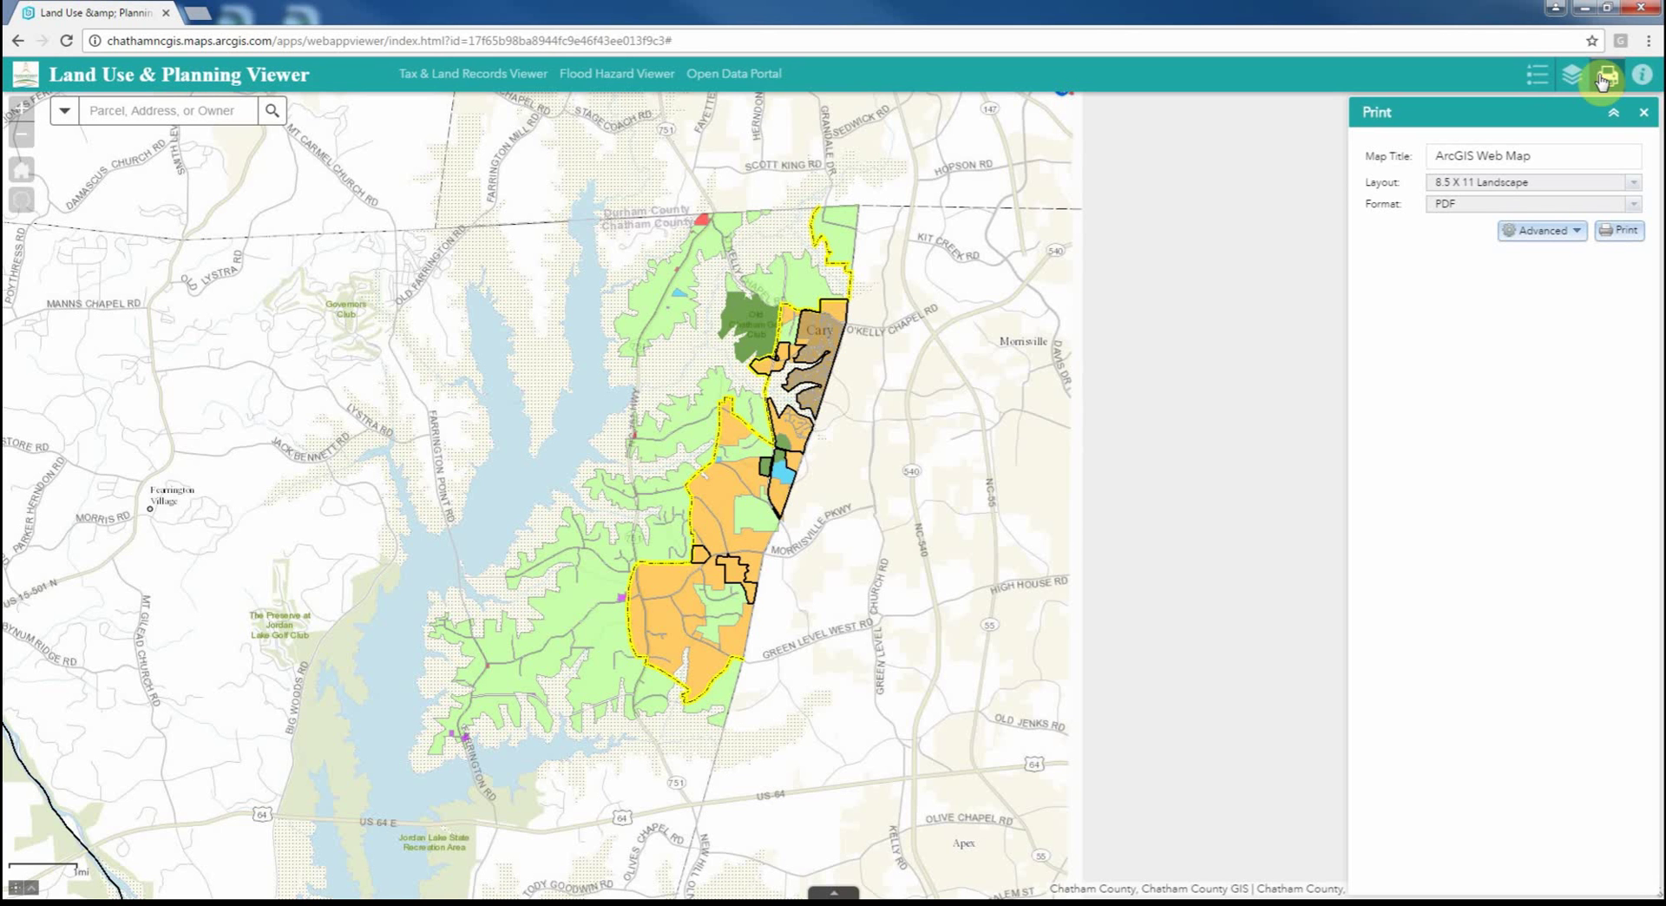
left_click(1574, 232)
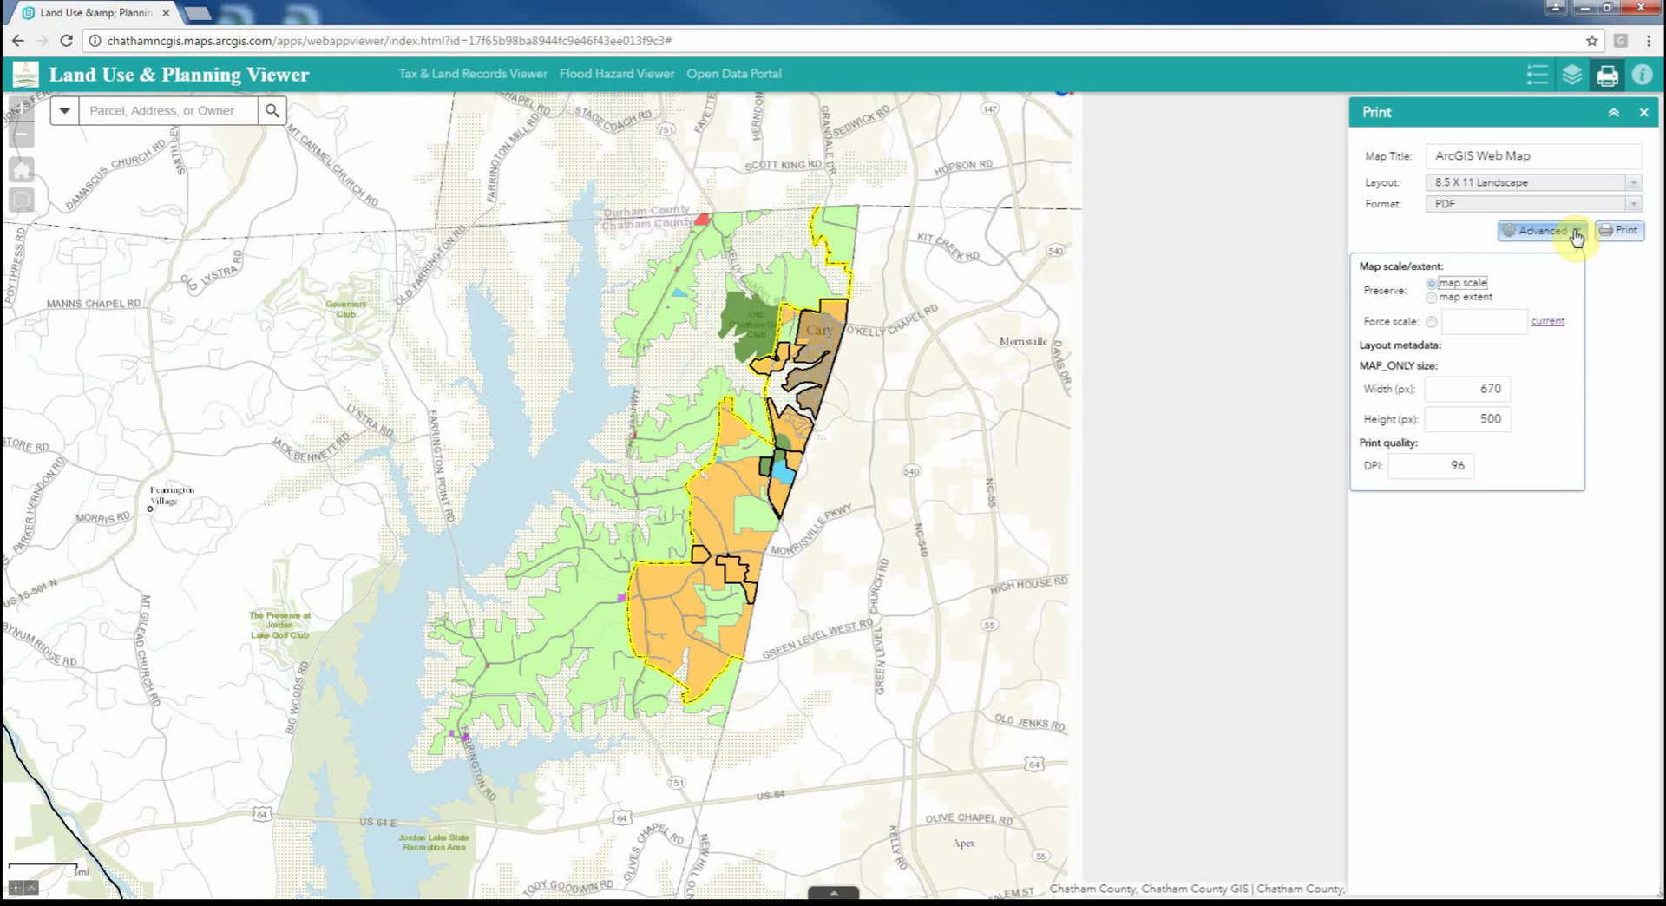
Step: Set the print map title to 'Chatham-Cary Joint Land Use Plan'
left_click(1576, 231)
left_click_drag(1536, 156, 1381, 177)
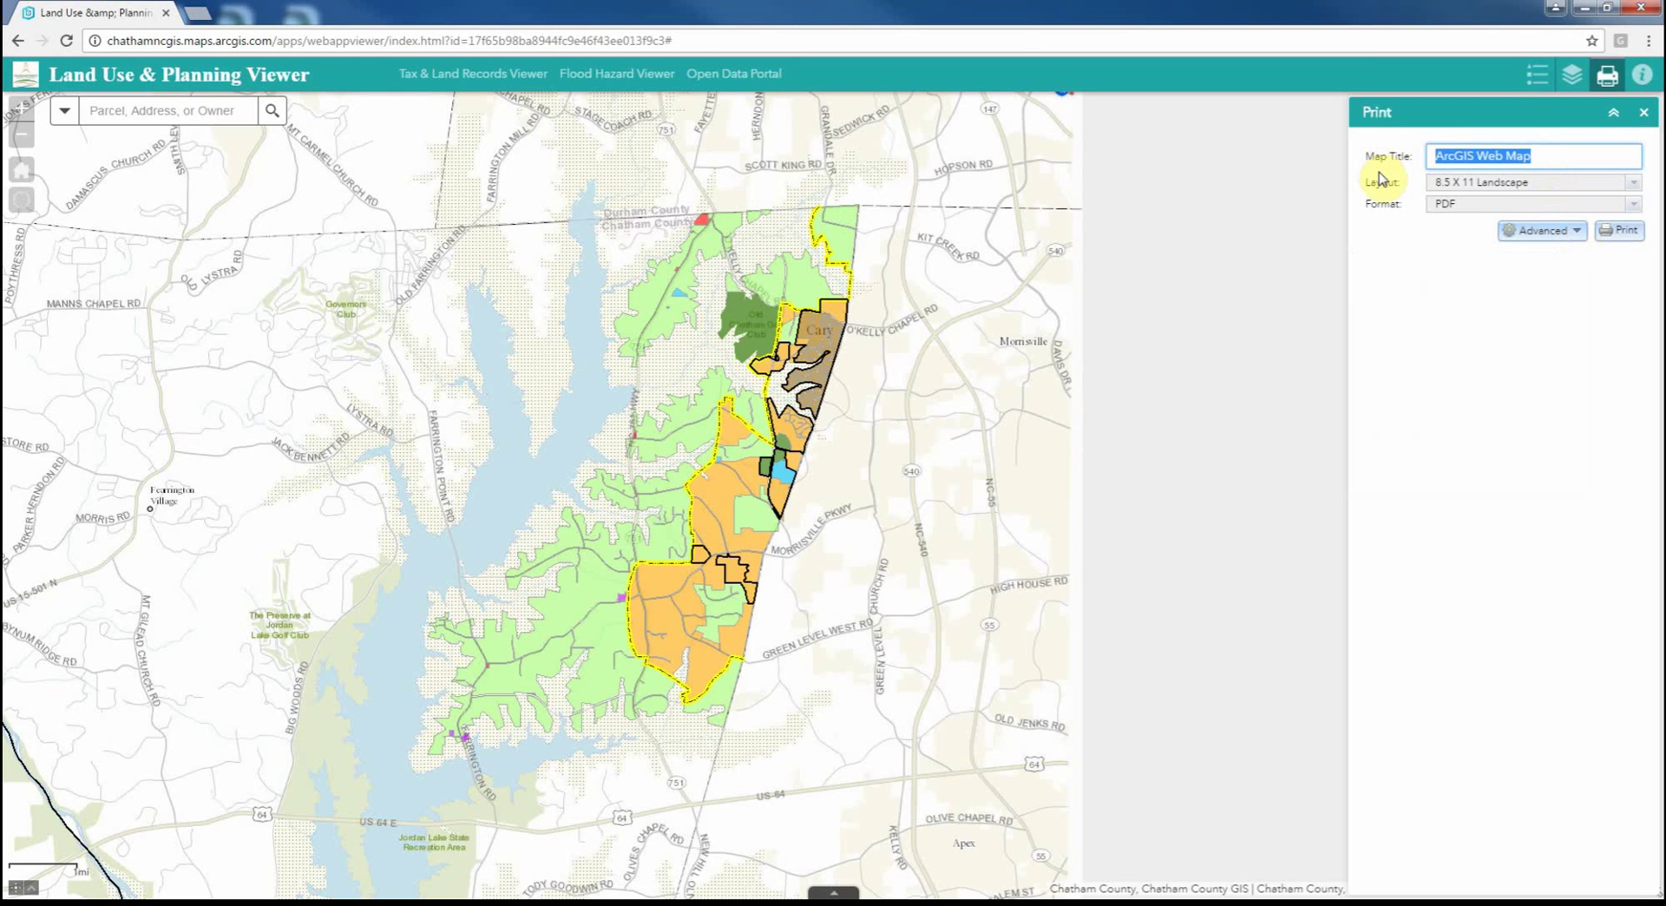
type("Chatham-Cary Jointy")
key("BackSpace")
key("BackSpace")
type("La")
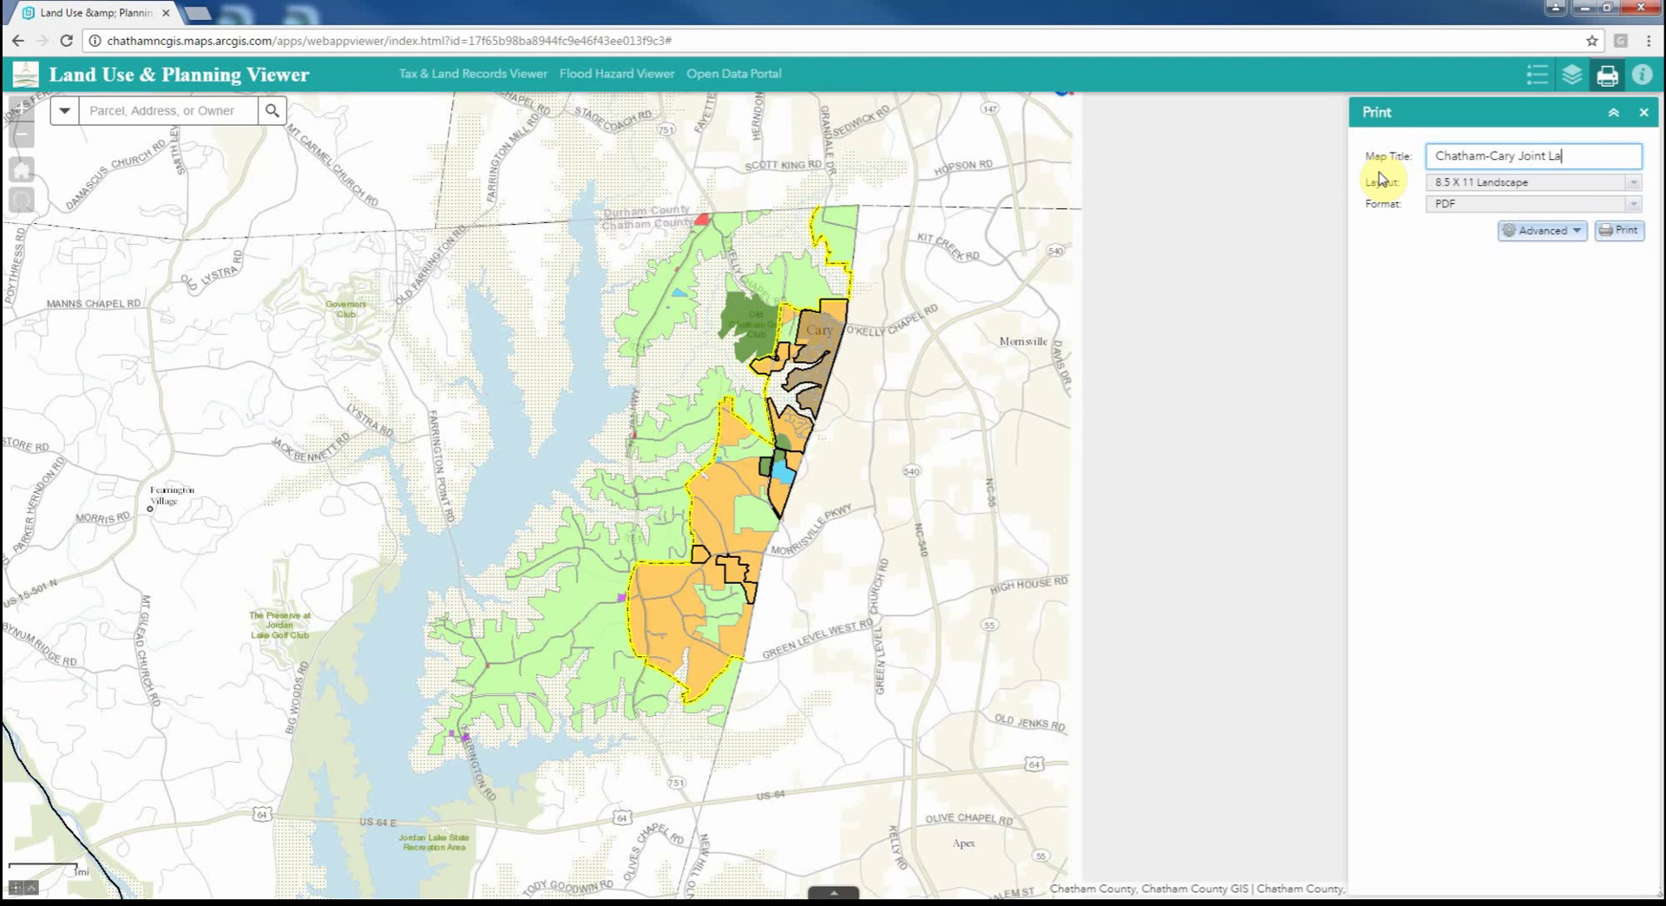
type("nd Use Plan")
Step: Print in 11 X 17 Portrait at the current 76,800 scale and 300 DPI
left_click(1527, 182)
left_click(1493, 219)
left_click(1542, 231)
left_click(1549, 321)
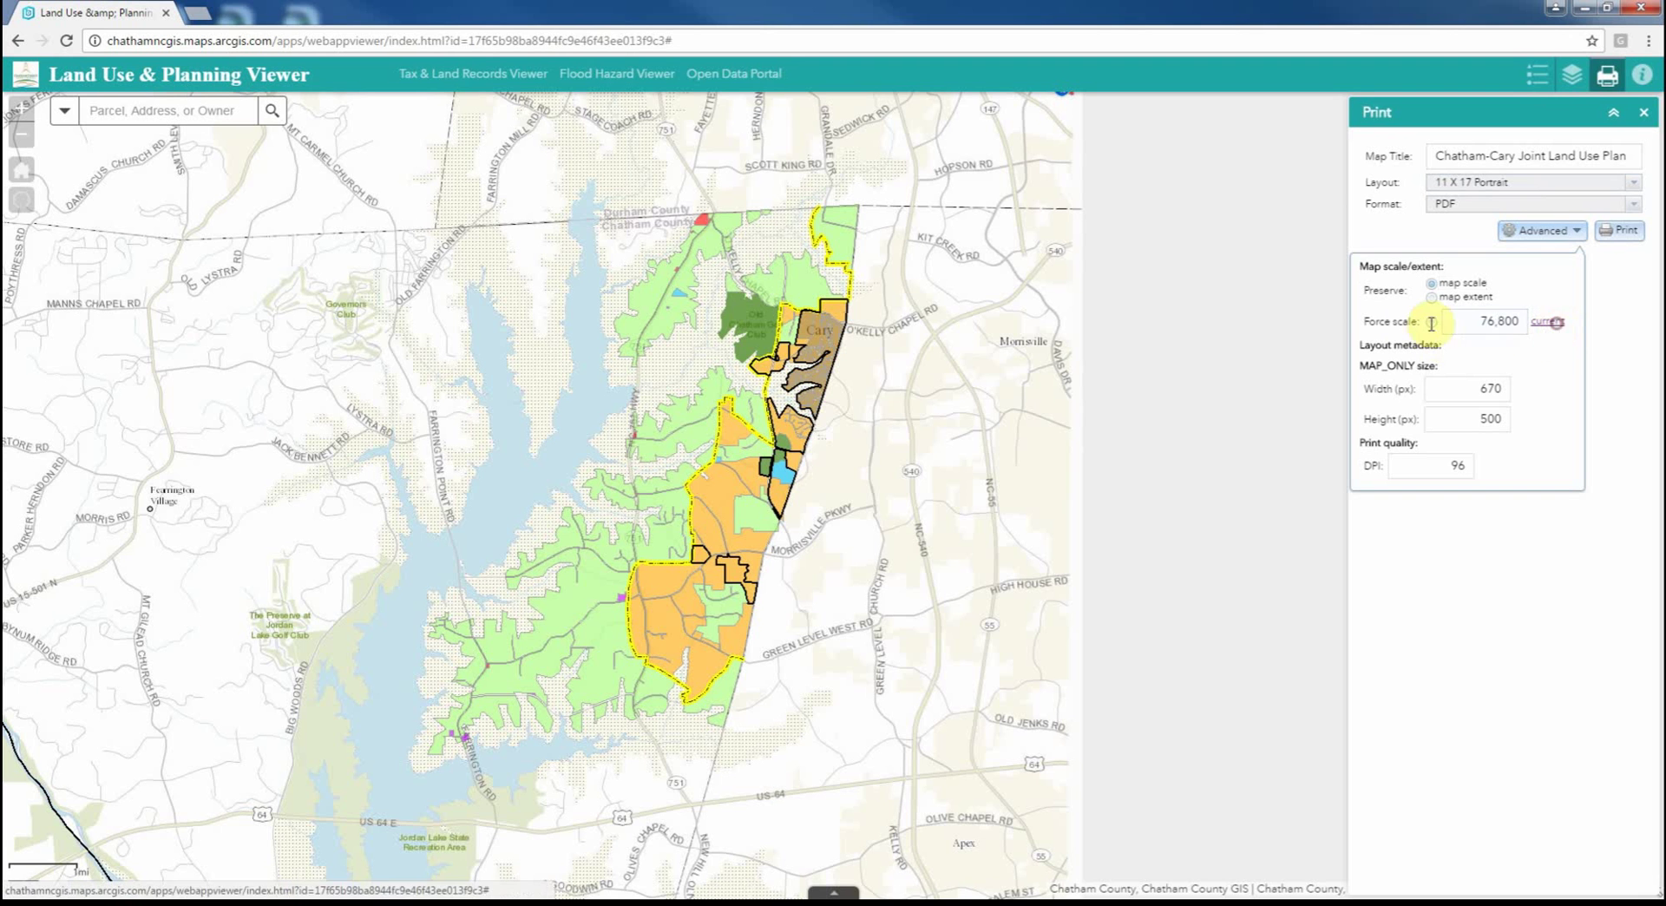
double_click(1451, 465)
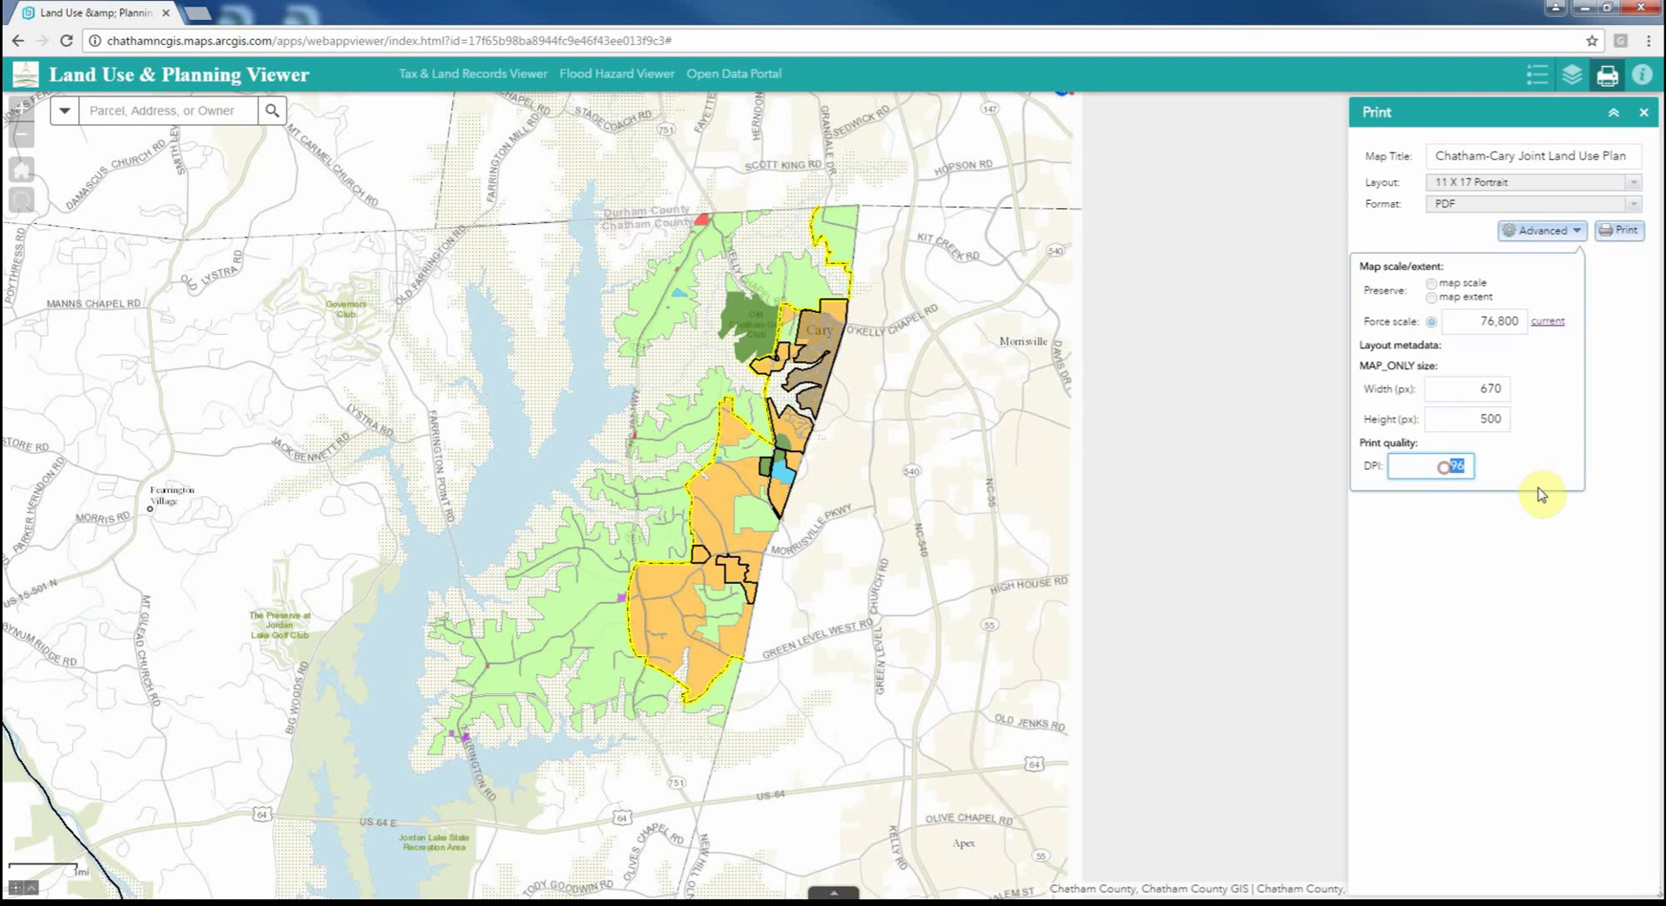
type("300")
left_click(1530, 547)
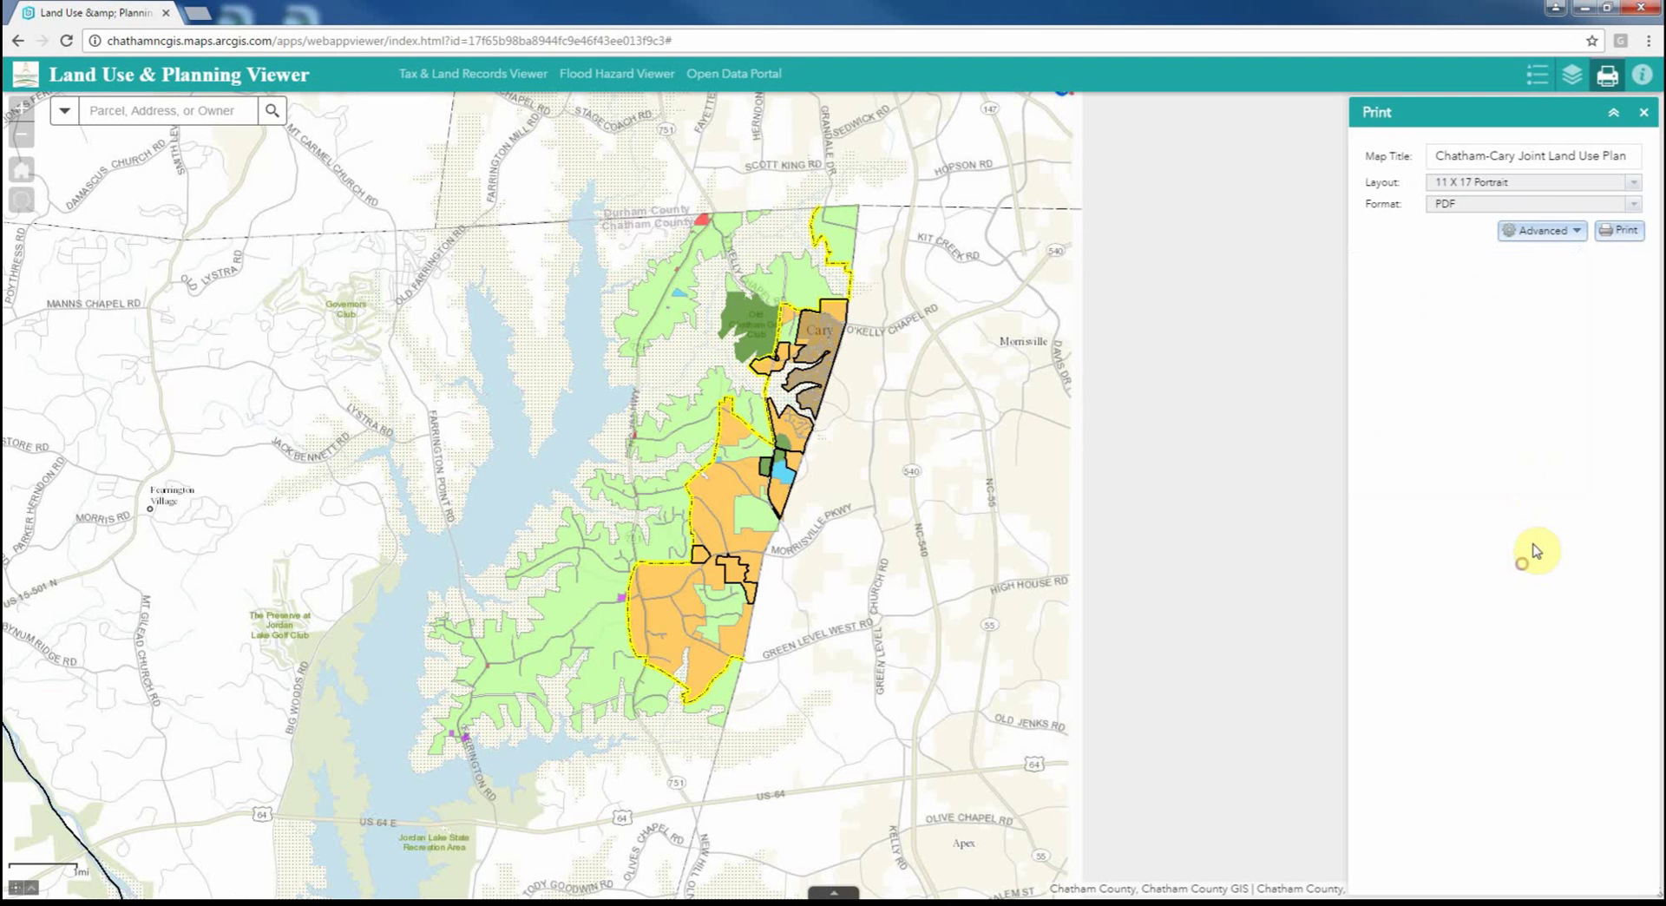
left_click(1624, 233)
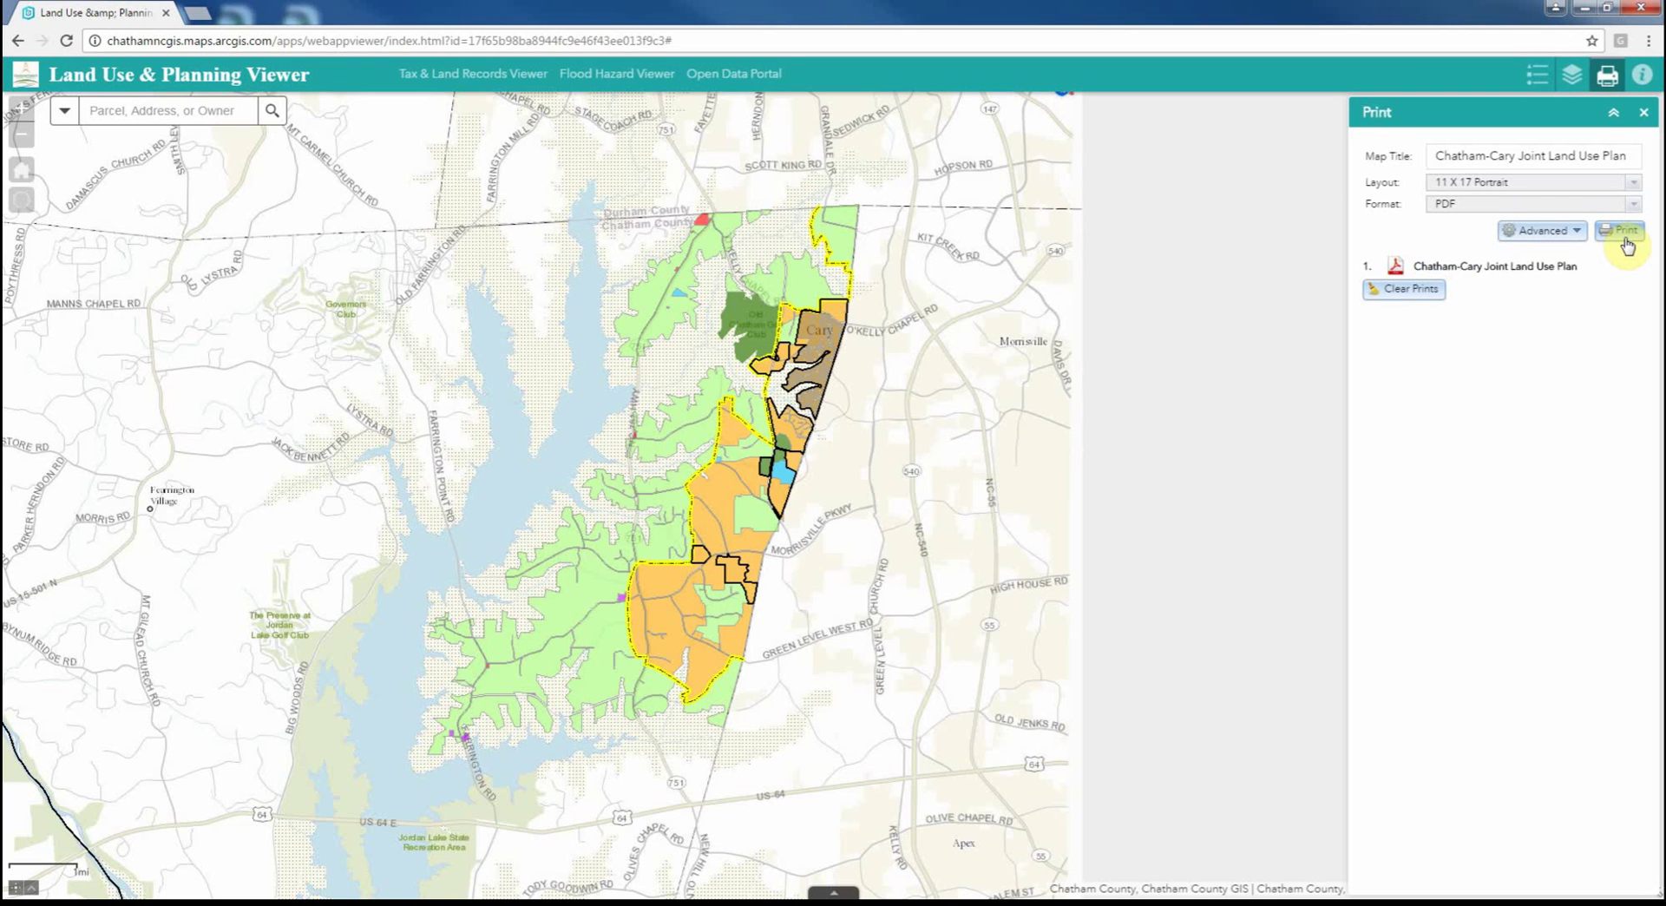
Step: Open the finished Chatham-Cary Joint Land Use Plan print result in a new tab
left_click(1503, 270)
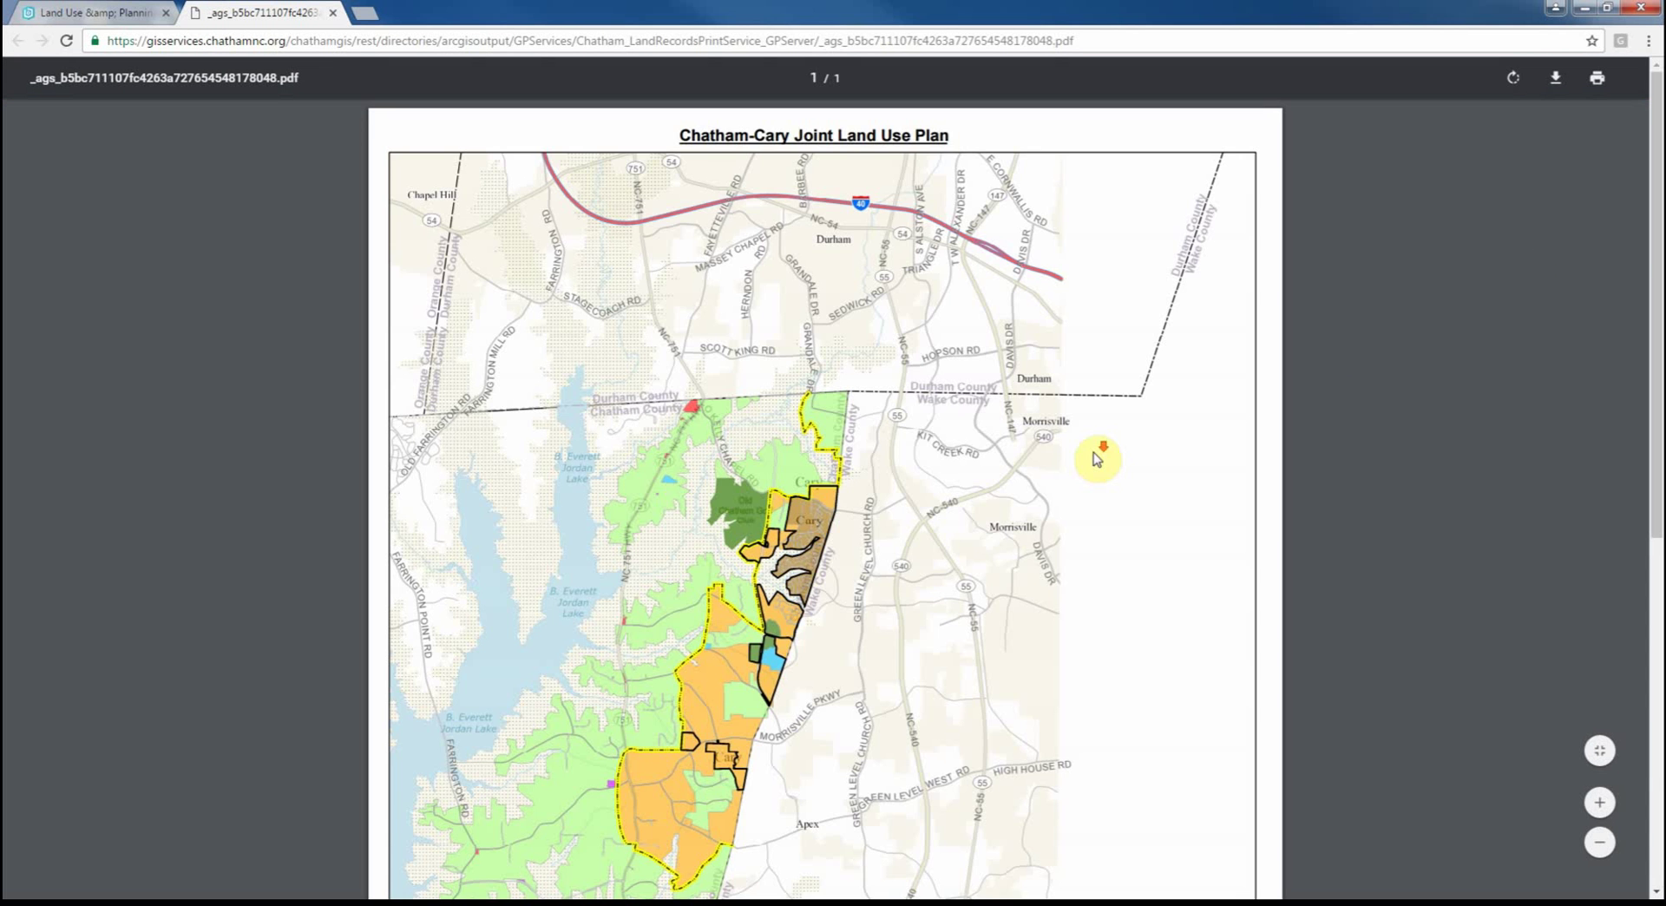
Step: Scroll through the printed Chatham-Cary Joint Land Use Plan PDF to review the map
scroll(1100, 454, "down", 5)
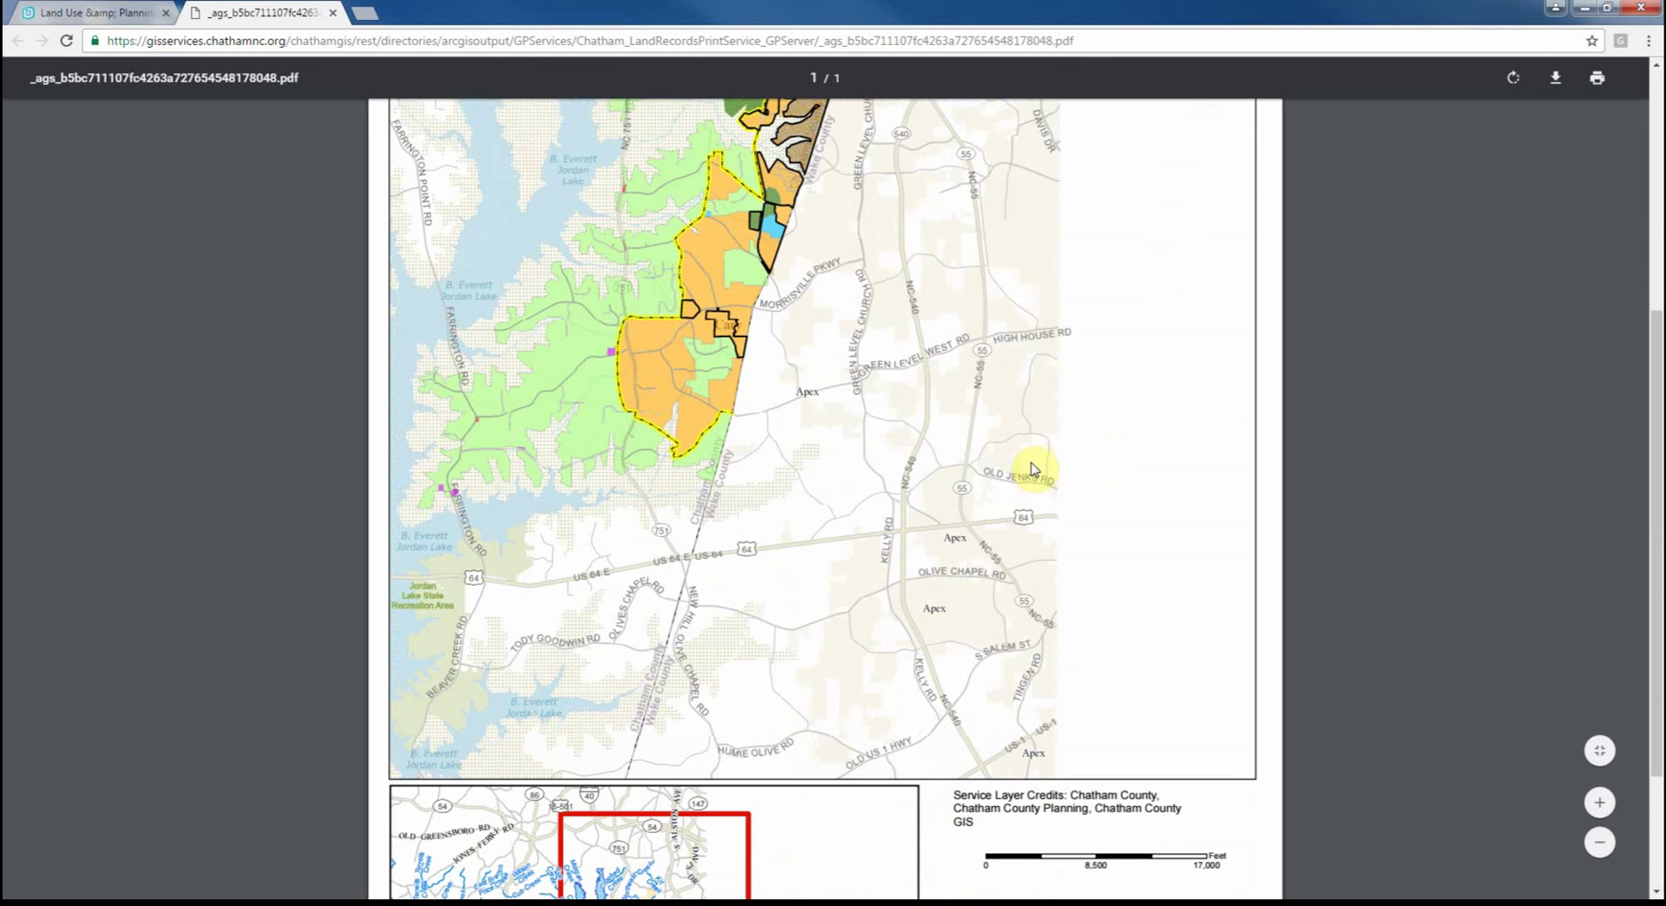
scroll(1045, 462, "up", 5)
scroll(1045, 462, "down", 7)
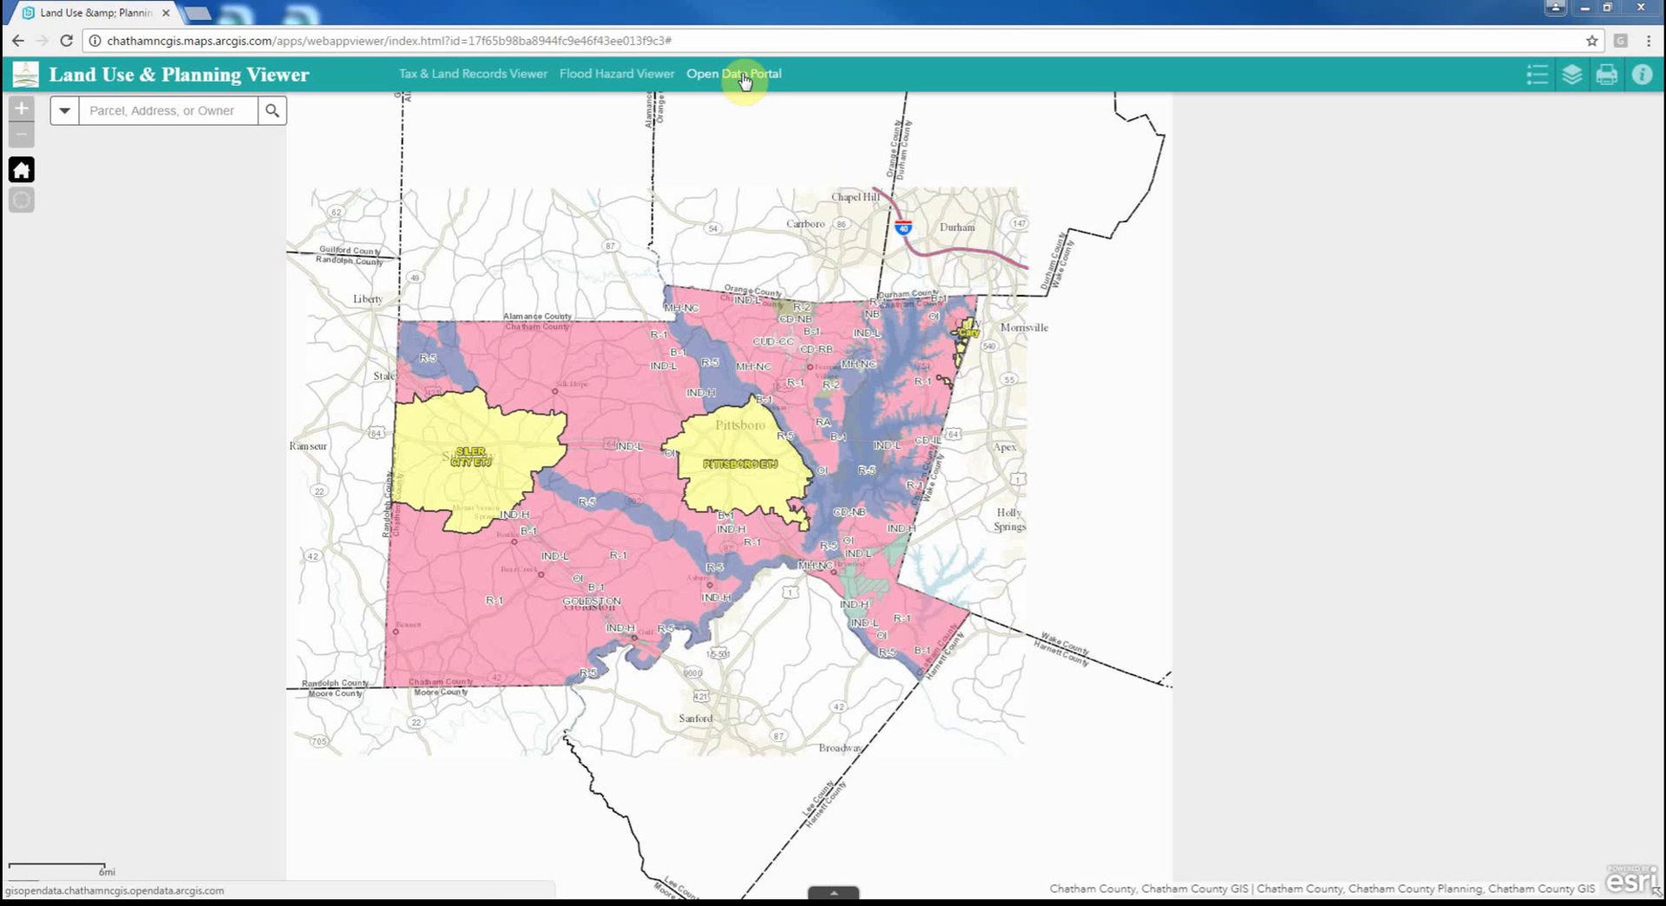
Step: Open a county header link in a new tab, then show the application's info panel
left_click(498, 77)
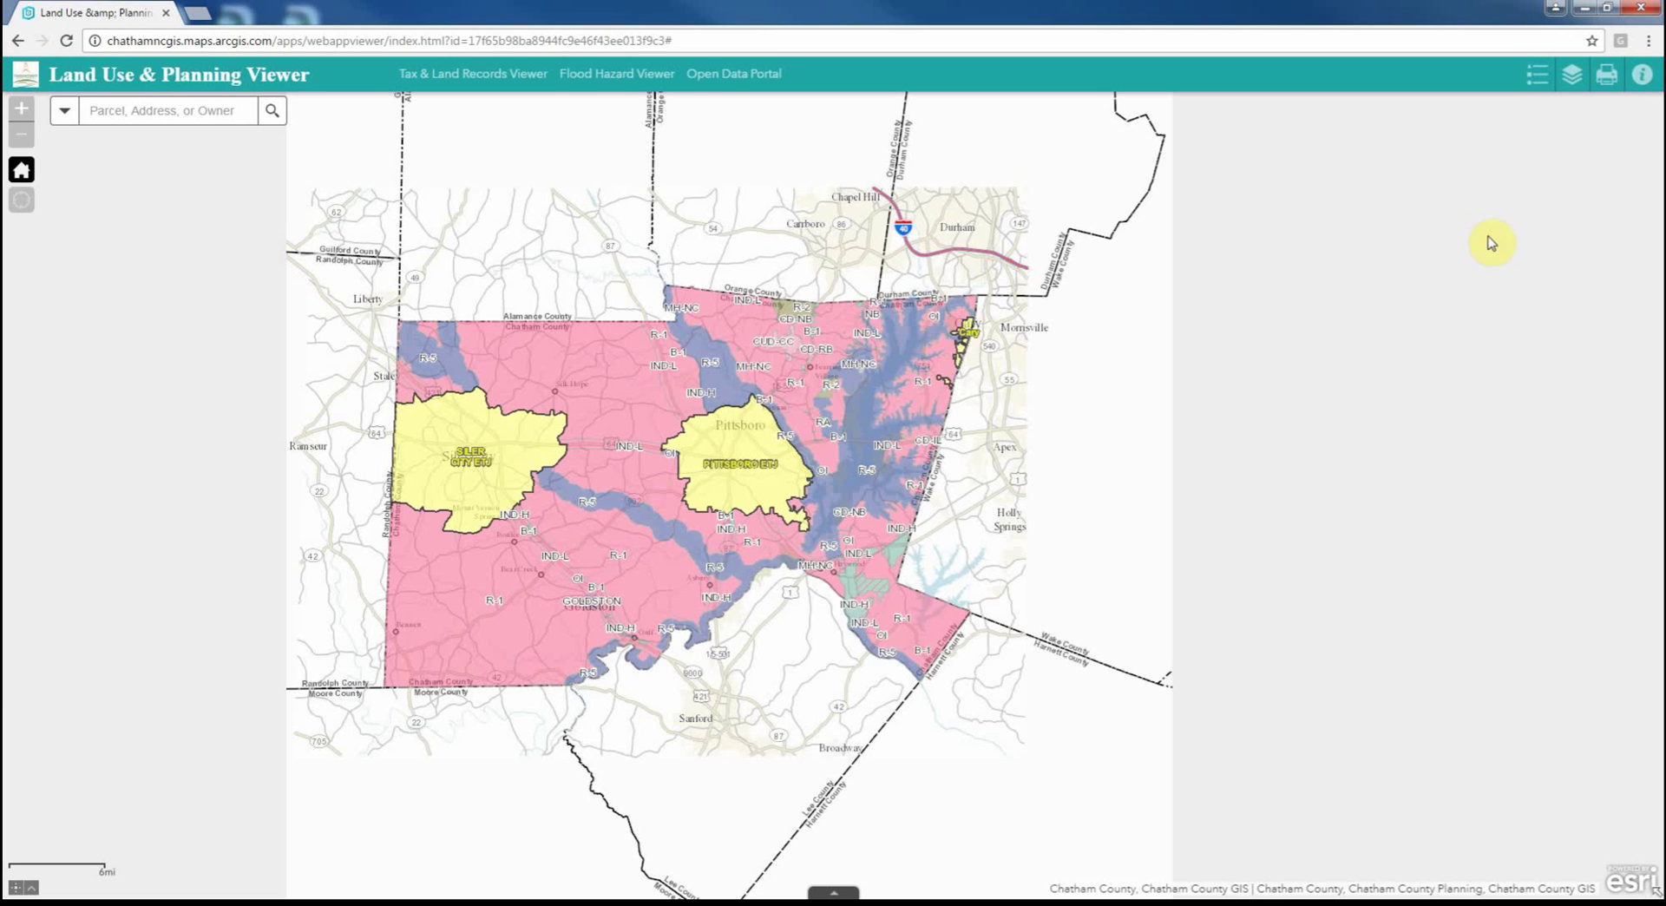
left_click(1641, 76)
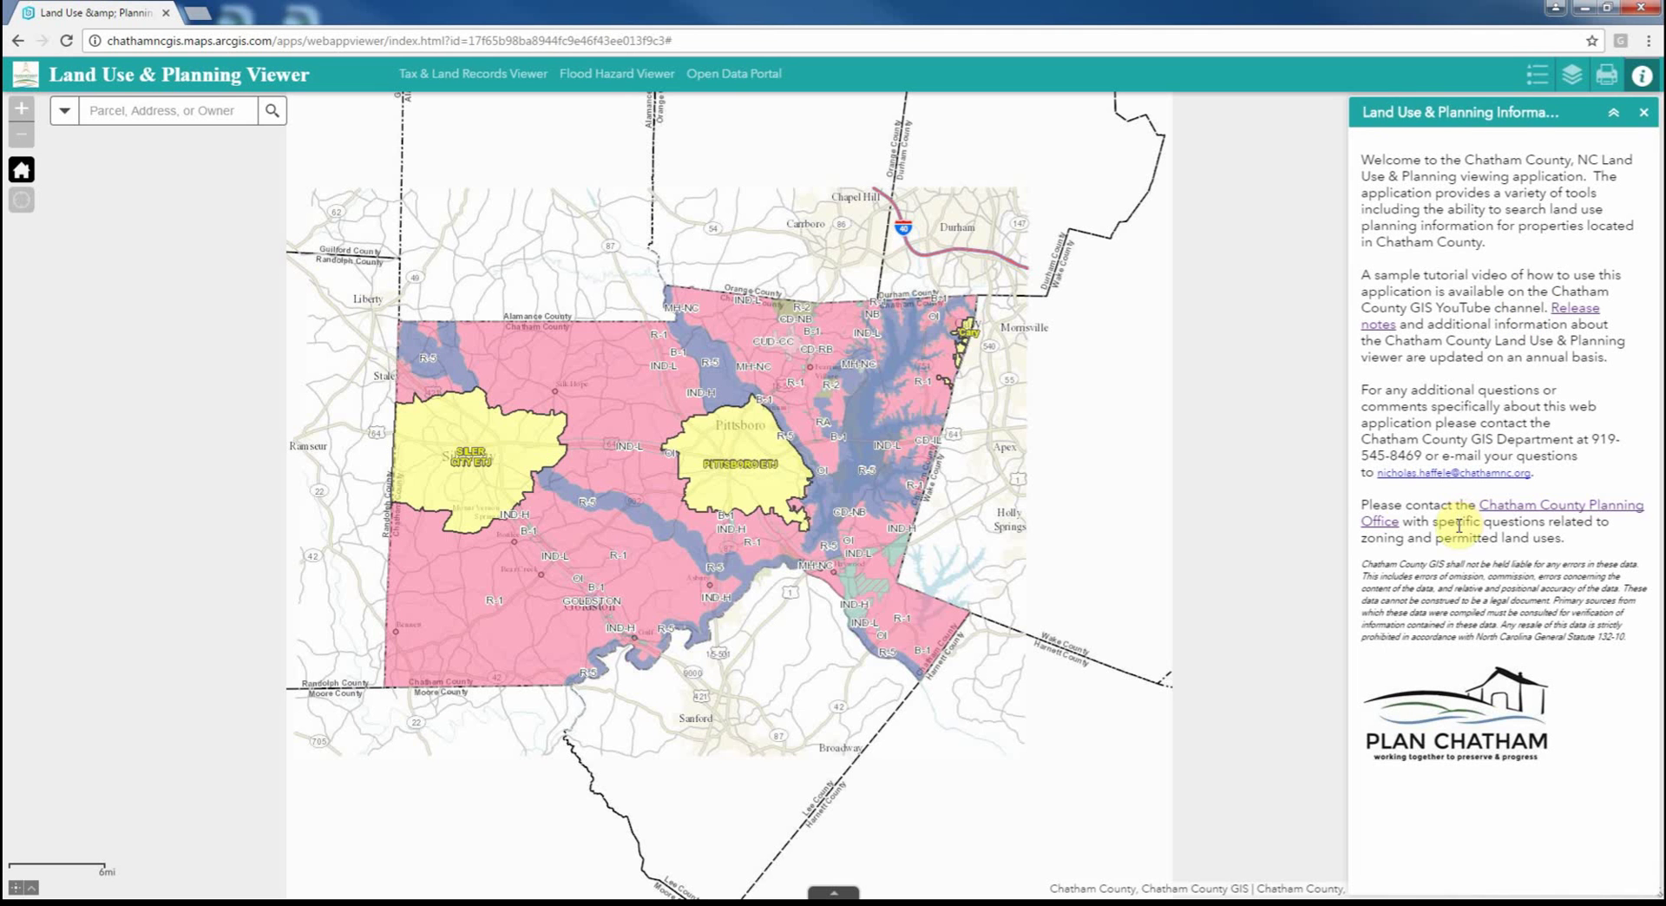
Step: Open the Release notes PDF from the info panel, then return to the viewer tab
left_click(1572, 310)
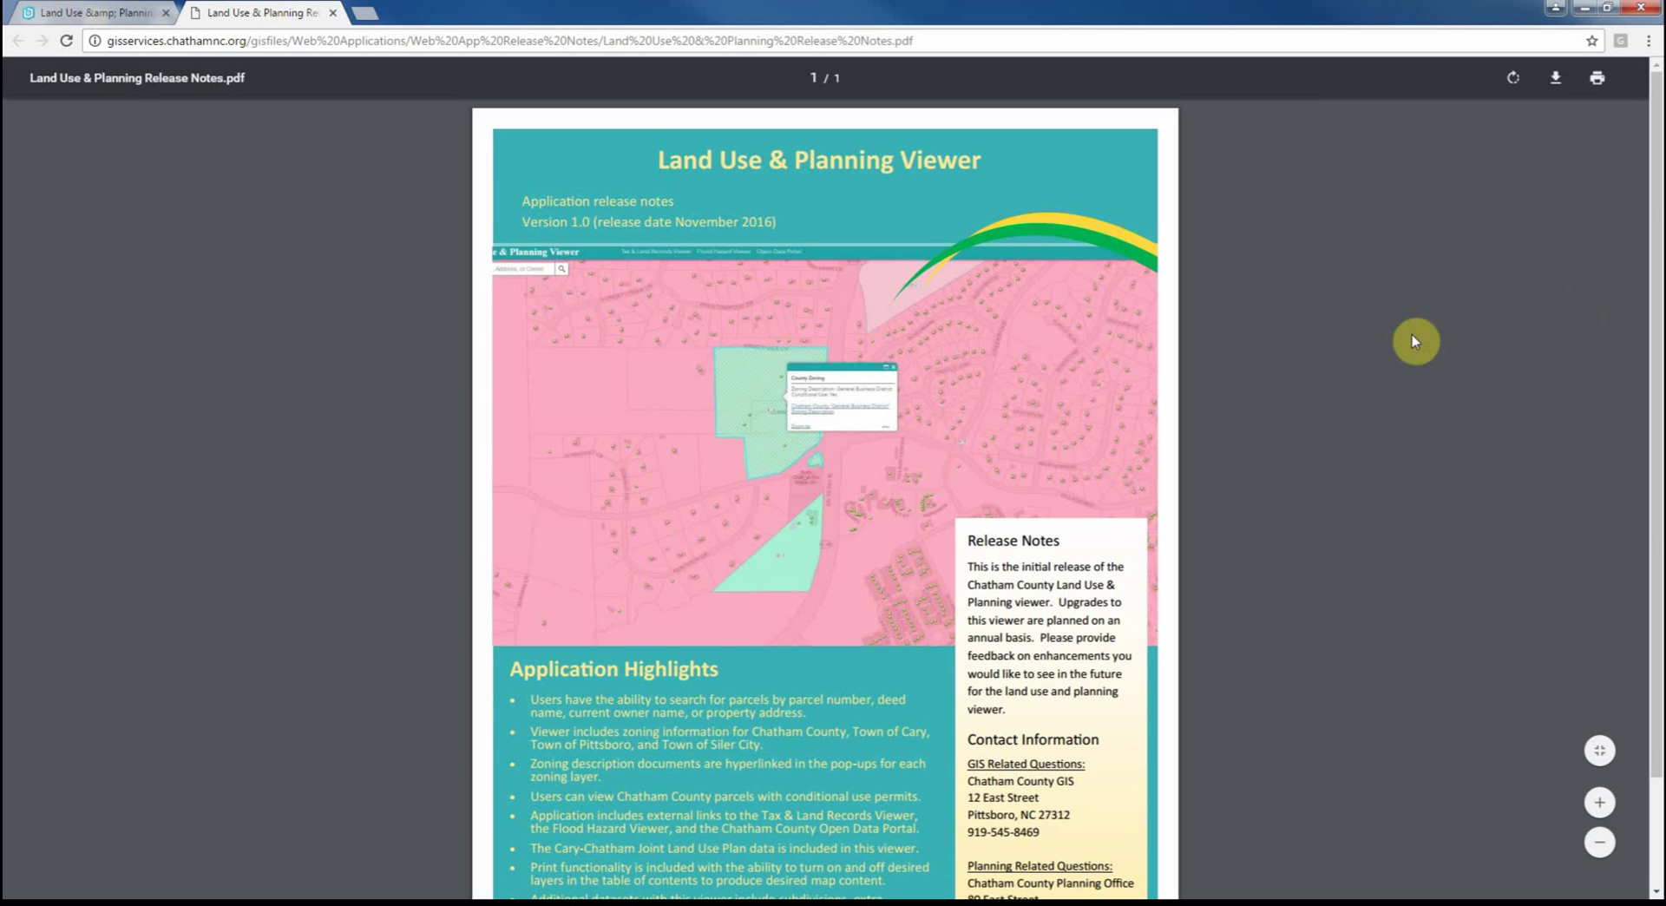
left_click(104, 12)
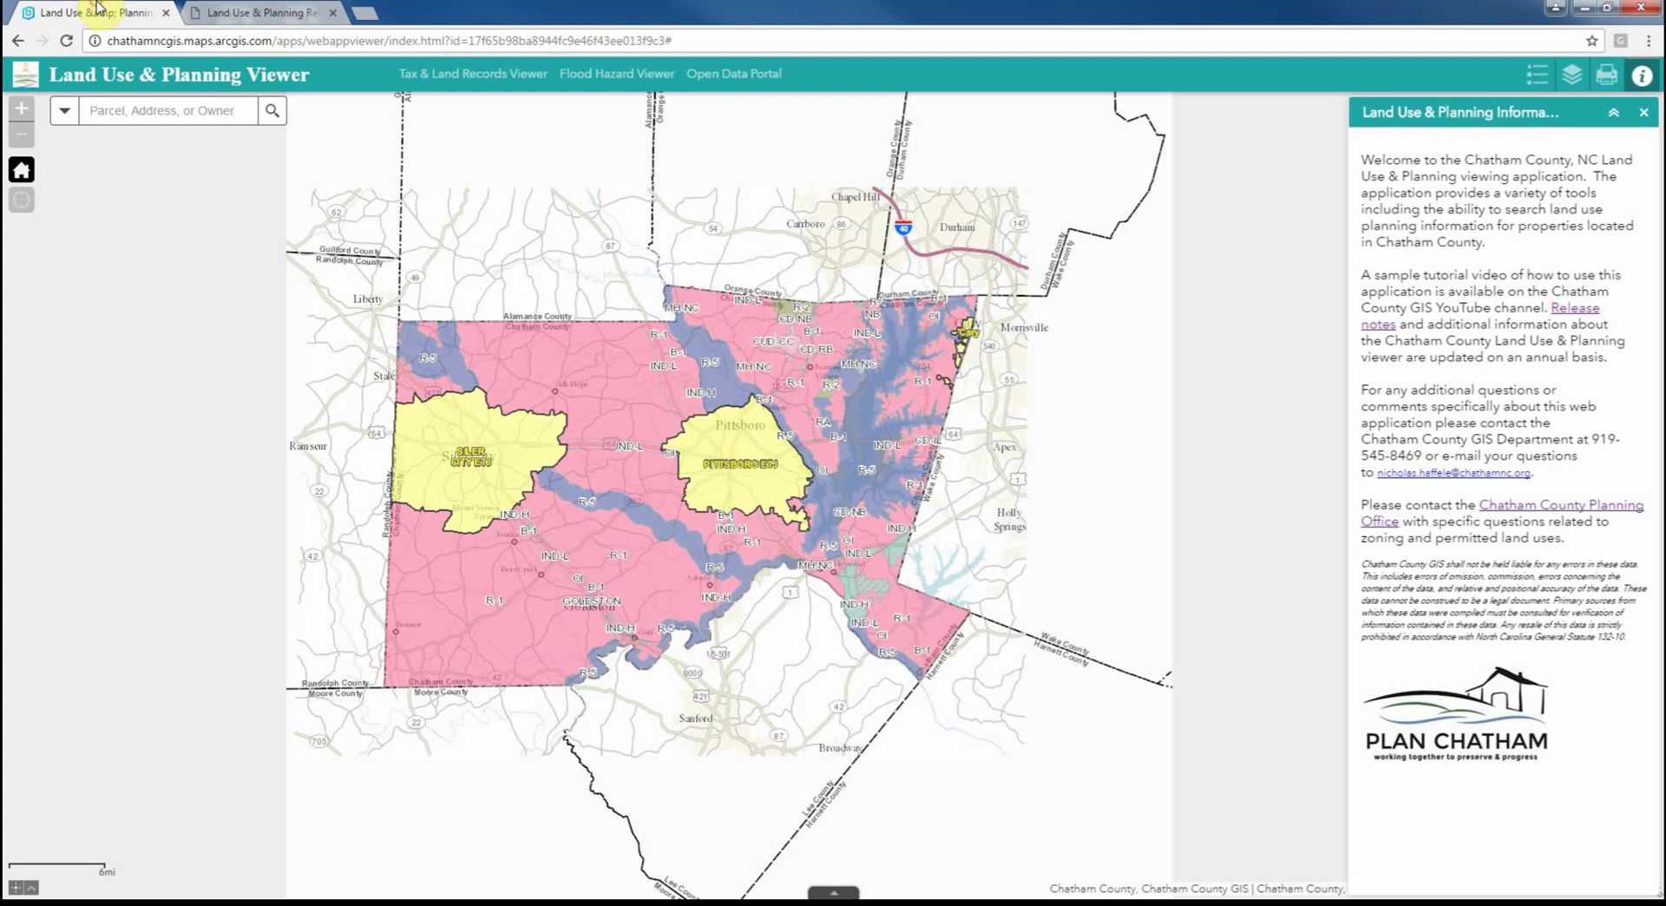